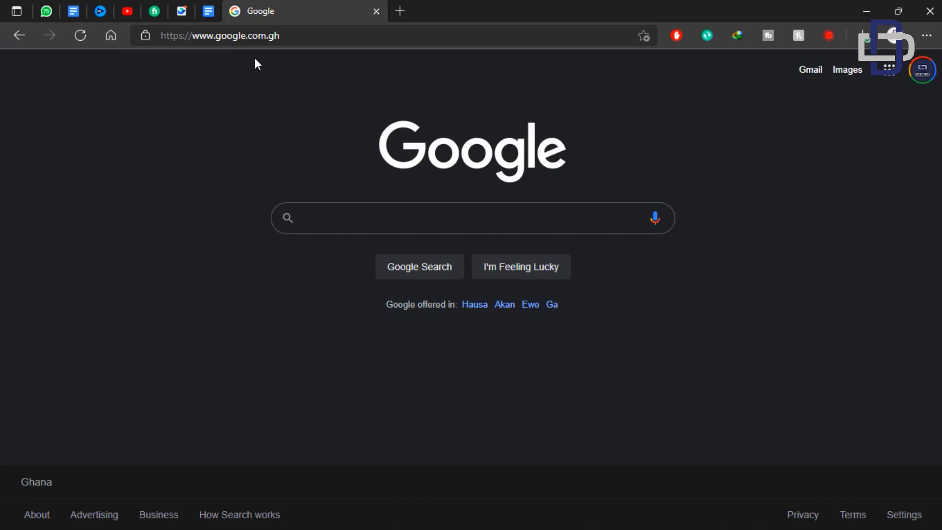
Go to stripe.com and open Stripe's sign-in page
click(265, 41)
text(stripe)
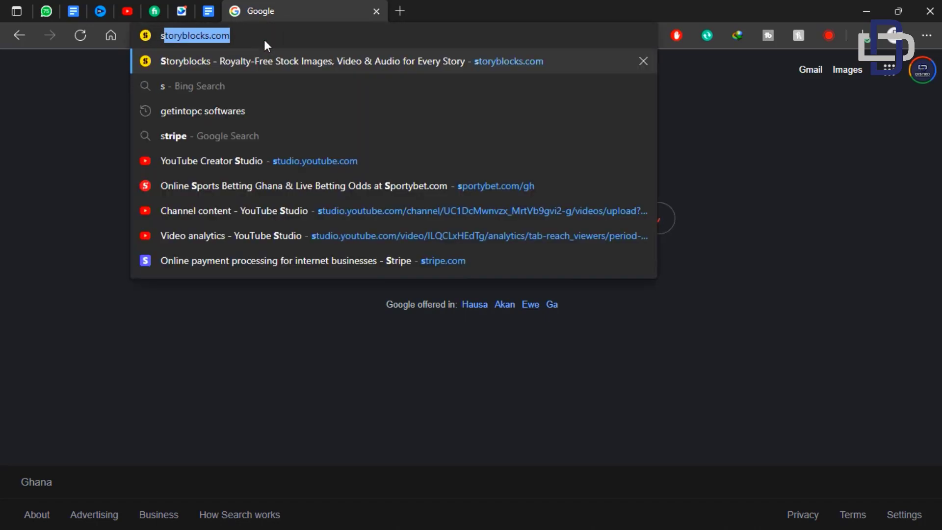
text(.com)
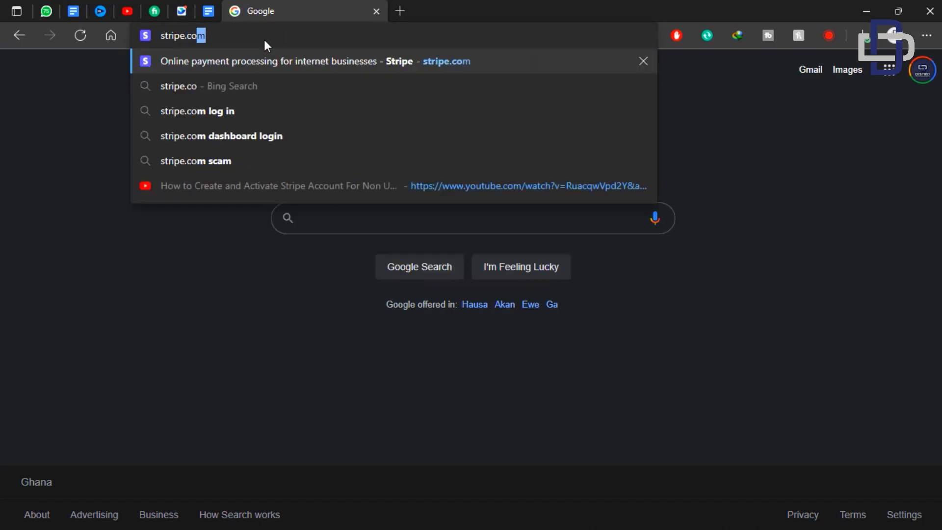
key(Return)
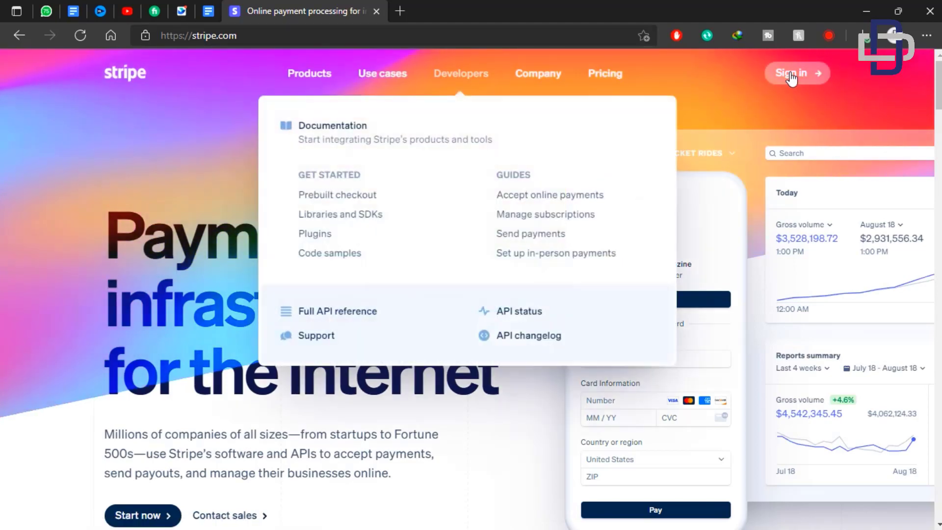
click(791, 74)
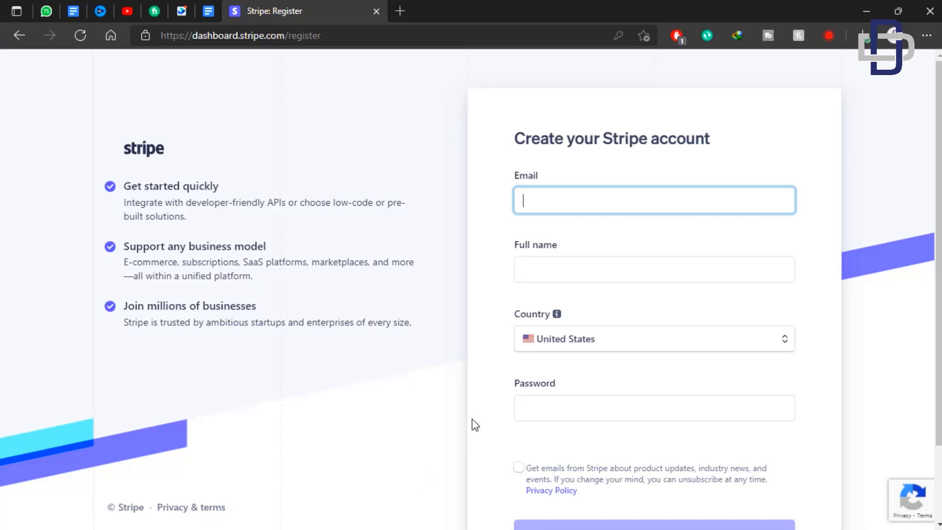
Enter the account e-mail address in the Email field
click(583, 206)
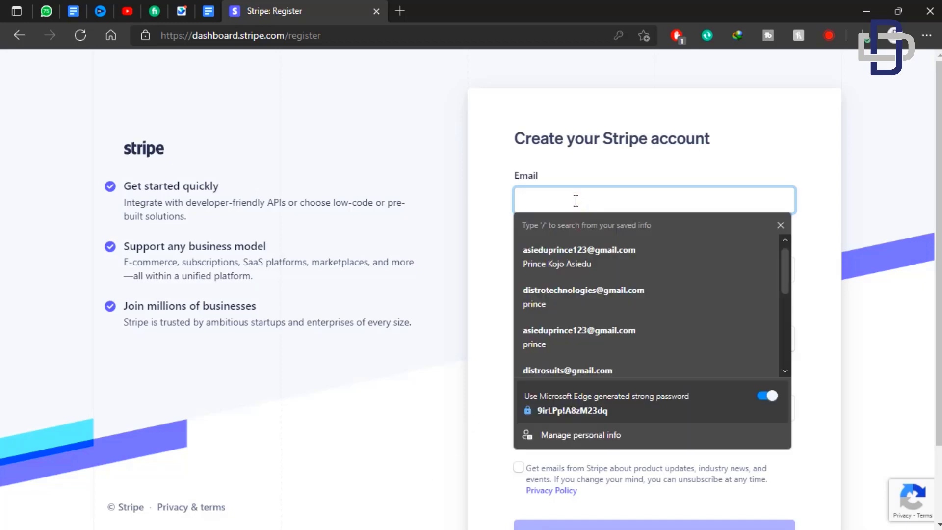
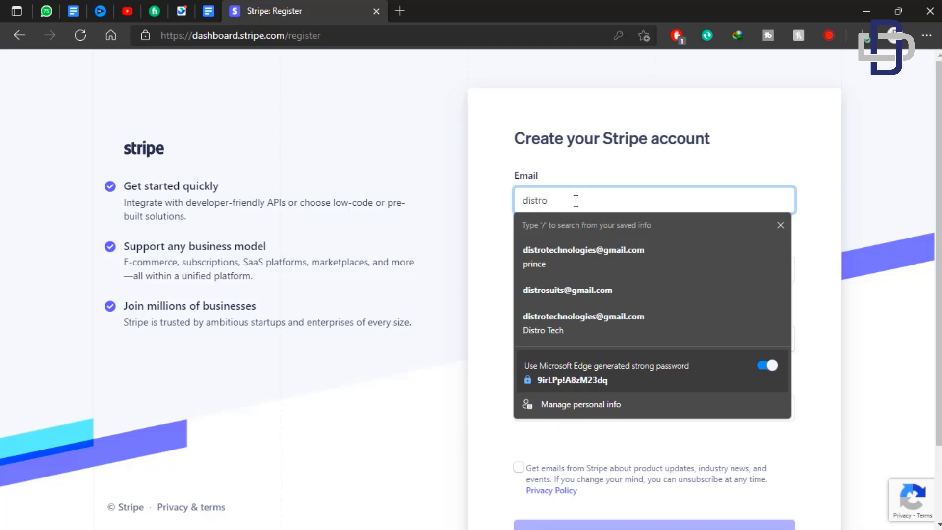
click(631, 184)
Fill in the user's full name, with capitalised initials, in the Full name field
click(577, 269)
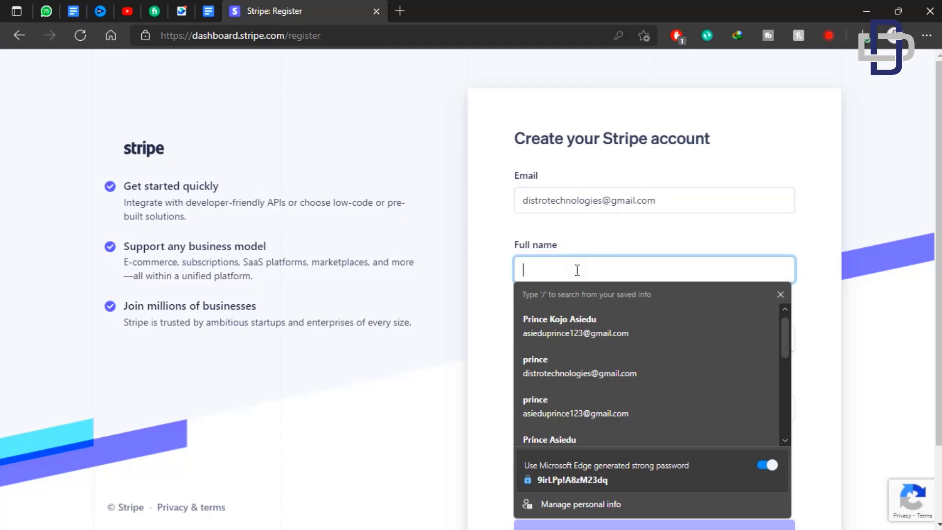
key(Caps_Lock)
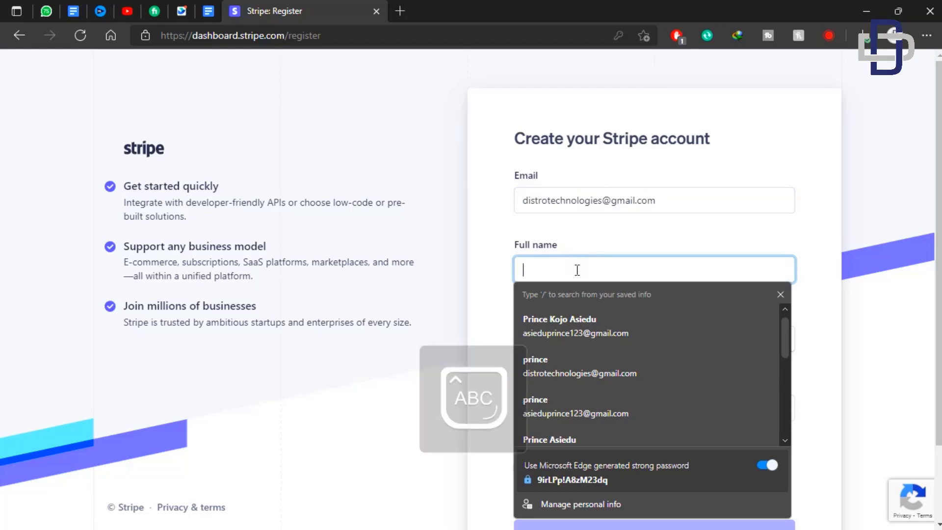
text(D)
key(Caps_Lock)
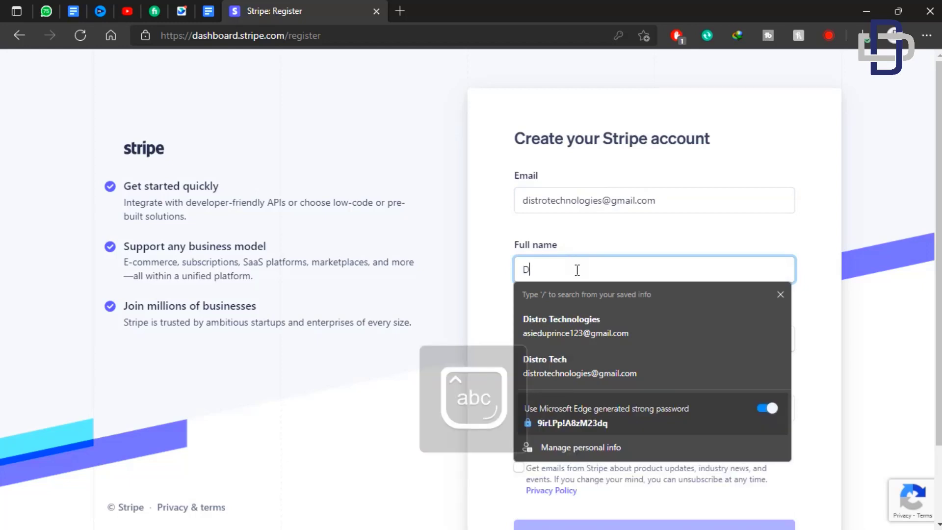
key(BackSpace)
key(Caps_Lock)
key(Caps_Lock)
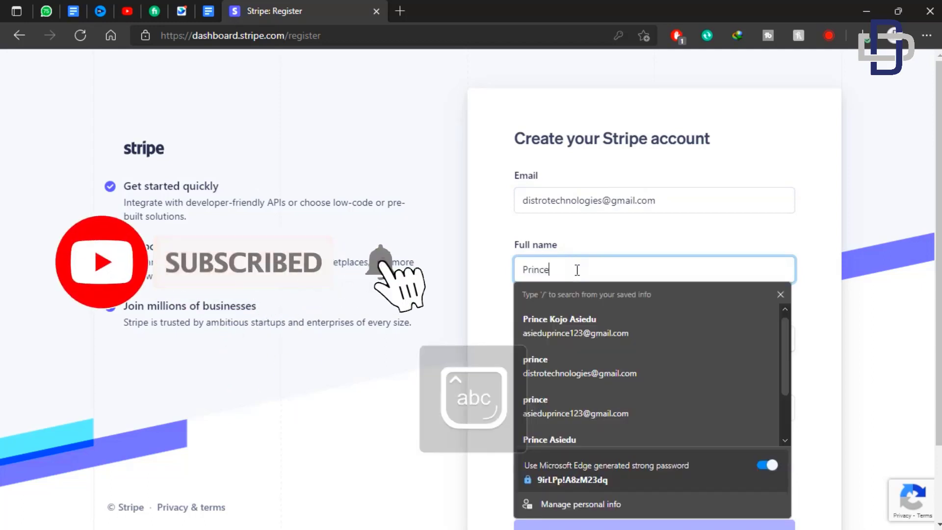
key(Caps_Lock)
key(Caps_Lock)
key(Caps_Lock)
key(Caps_Lock)
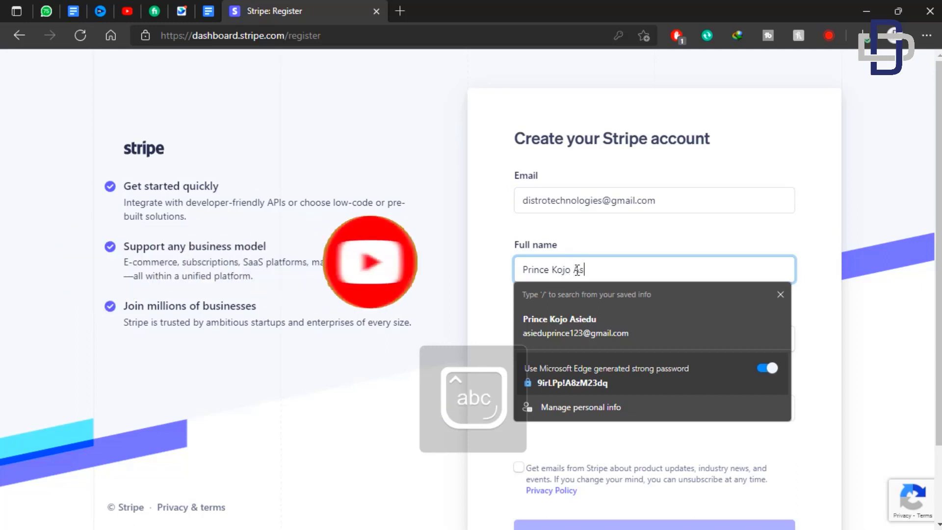
click(632, 243)
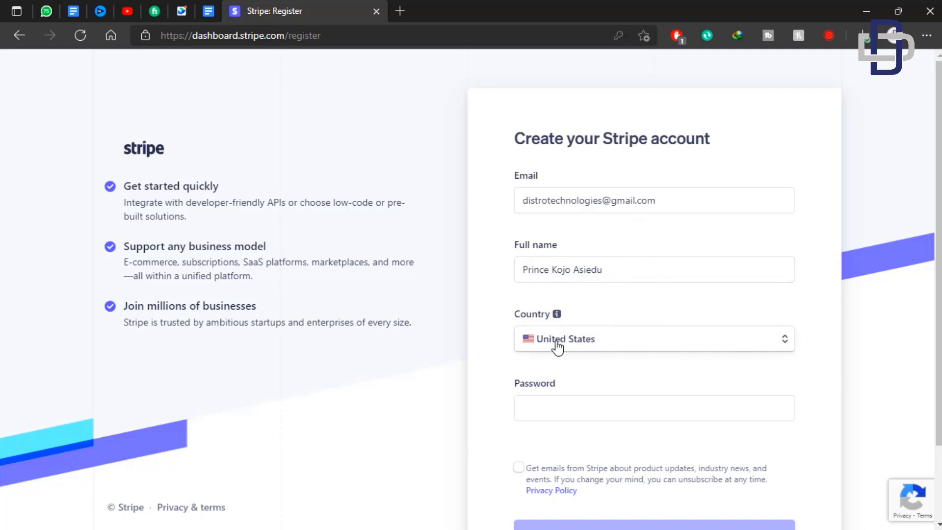
Pick Estonia in the Country dropdown by searching for 'es'
scroll(557, 346, down, 2)
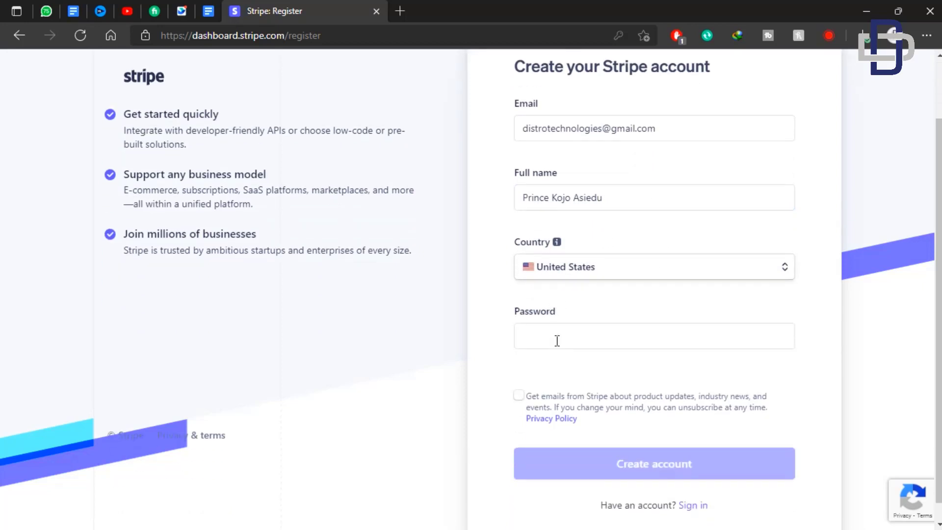
scroll(556, 341, up, 2)
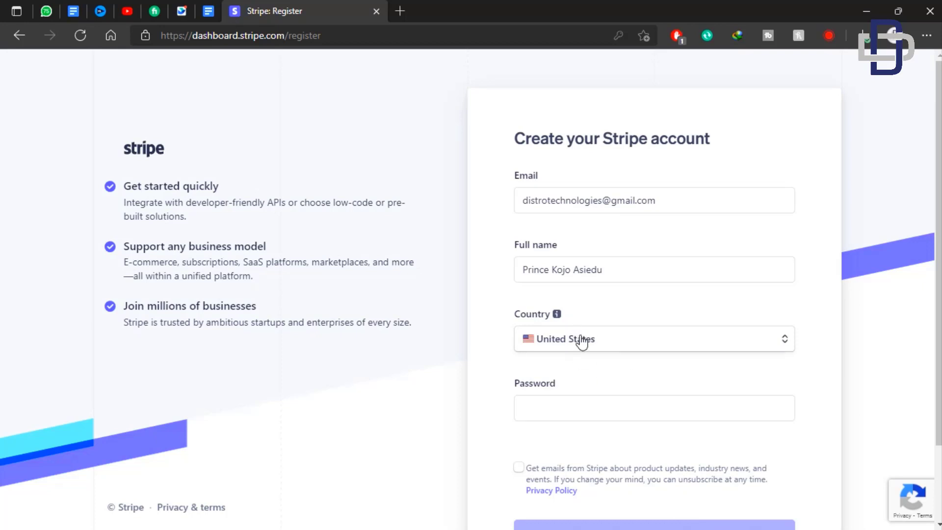
click(629, 343)
scroll(628, 344, down, 2)
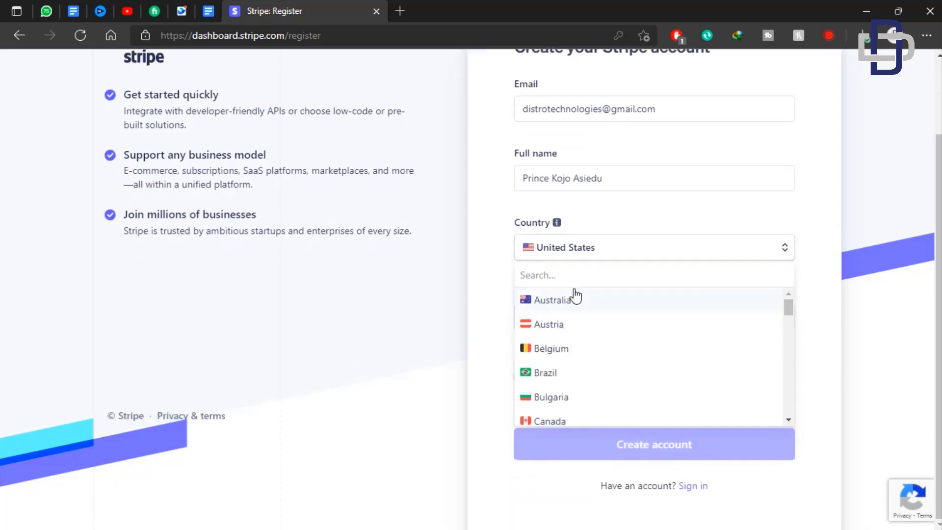
click(565, 280)
text(es)
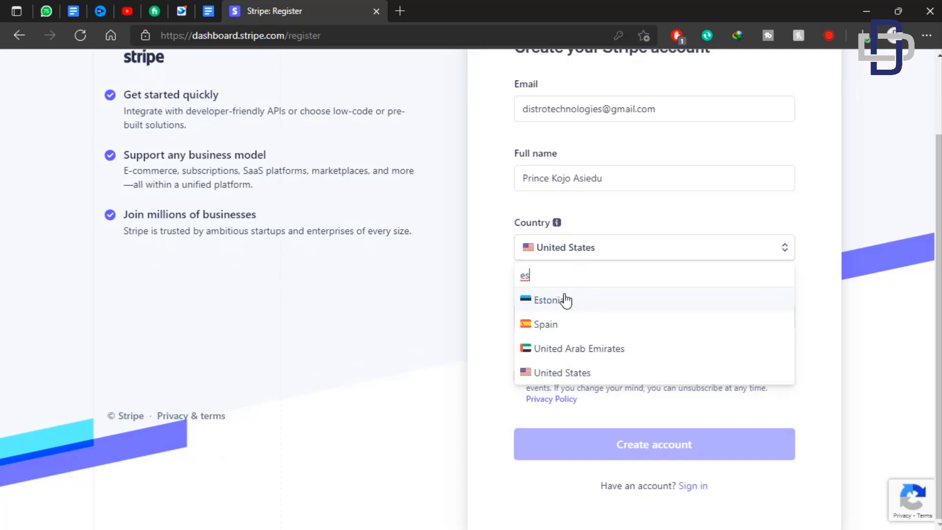
click(566, 301)
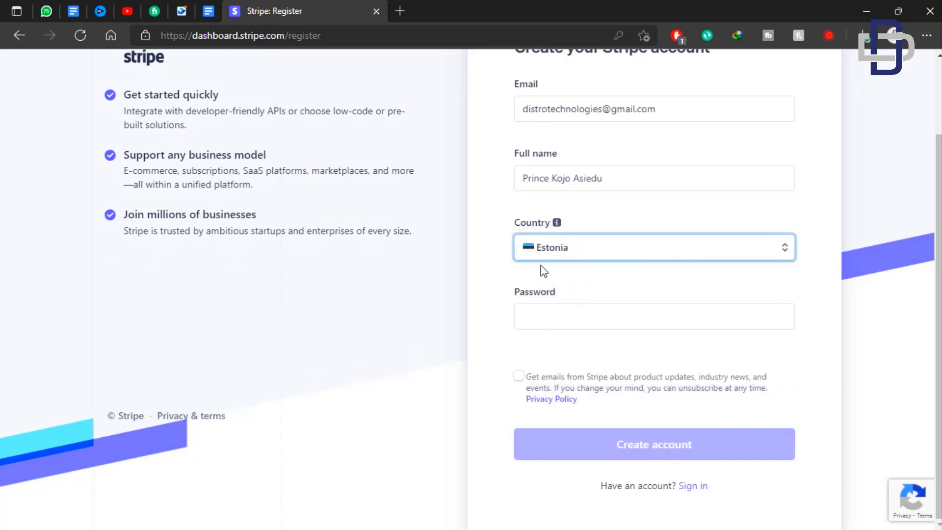
Enter an initial account password in the Password field
click(575, 317)
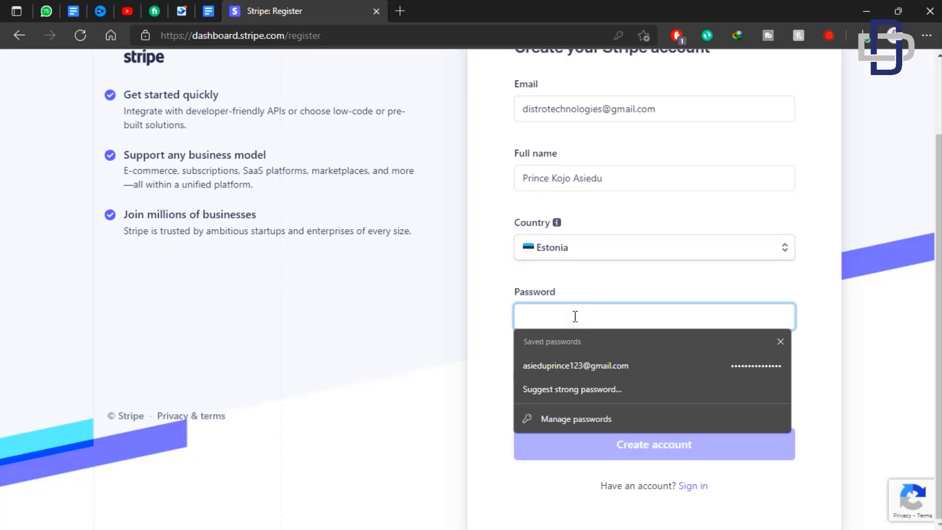
text(•••••••••••)
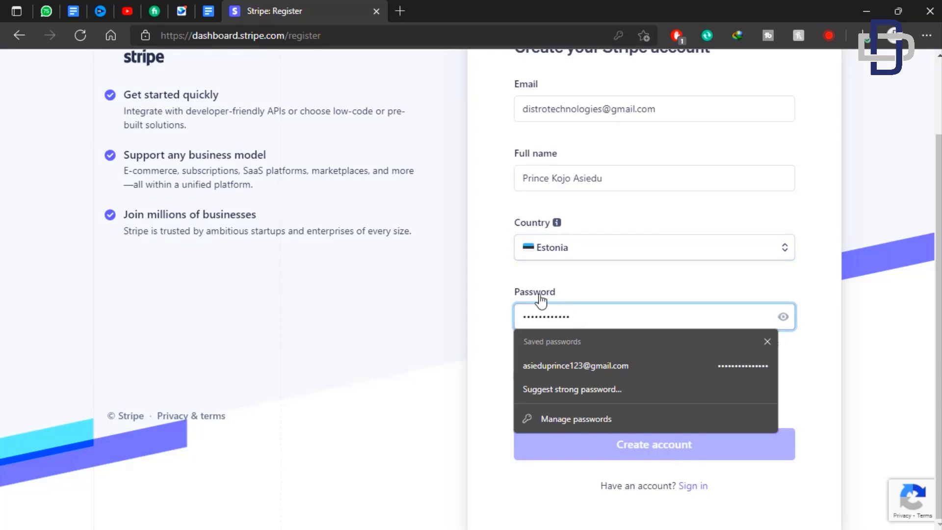
click(481, 363)
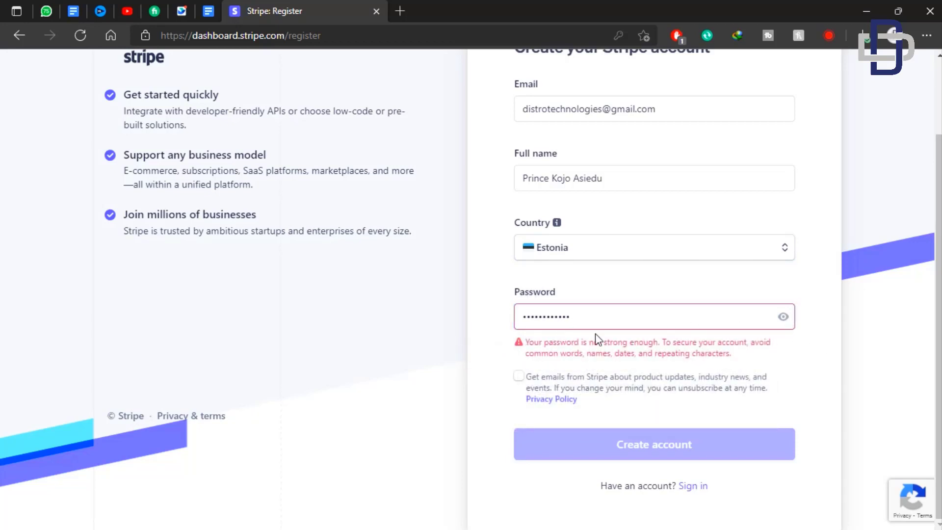
Replace the weak password with a longer one and create the account
drag(581, 322, 522, 317)
key(BackSpace)
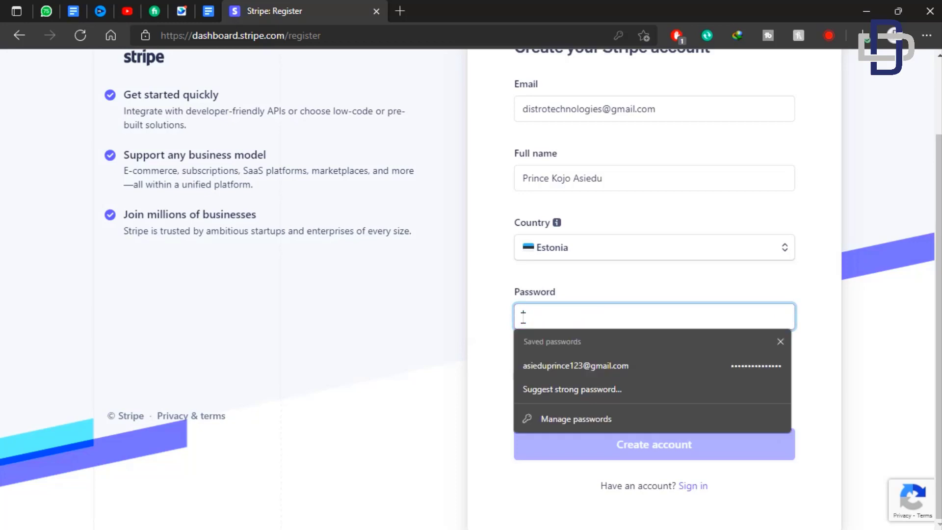
key(Caps_Lock)
key(Caps_Lock)
text(************)
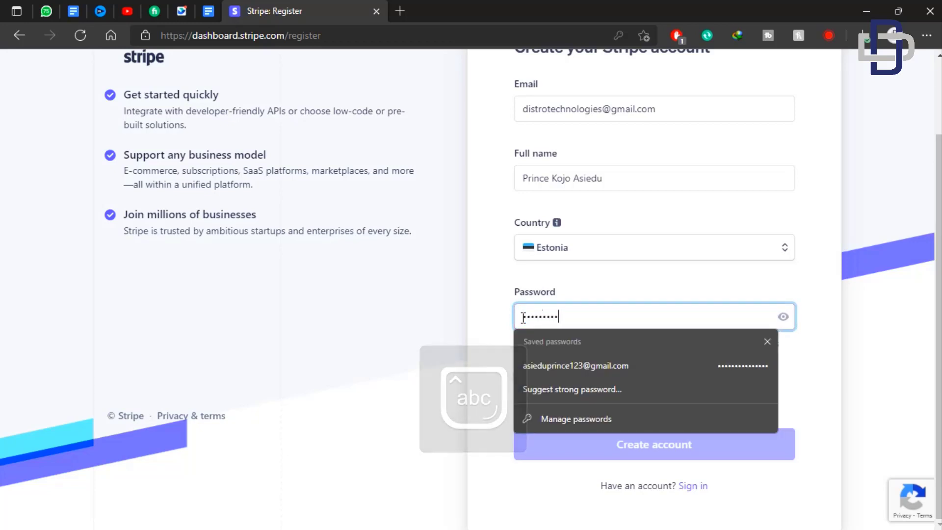
text(*)
click(504, 336)
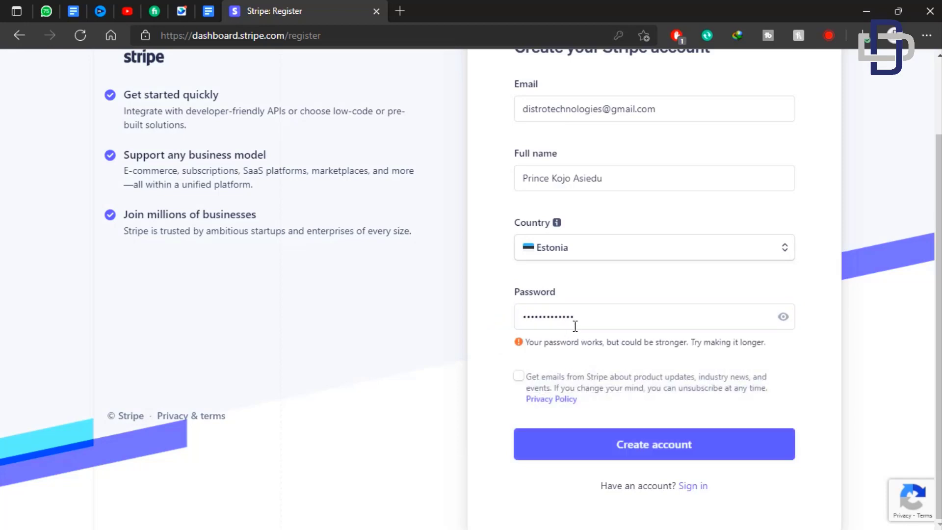
click(653, 441)
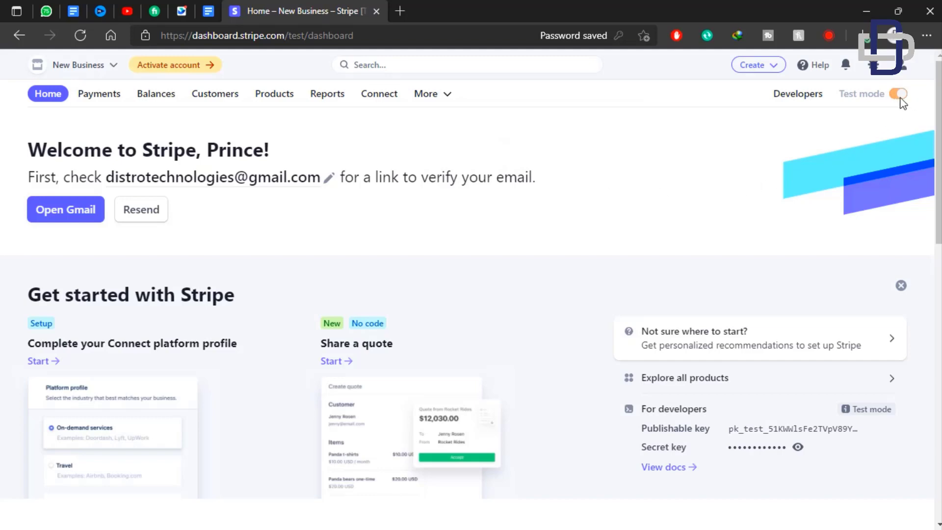
Open Gmail from the dashboard's welcome banner to find the verification email
mouse_move(894, 102)
click(78, 217)
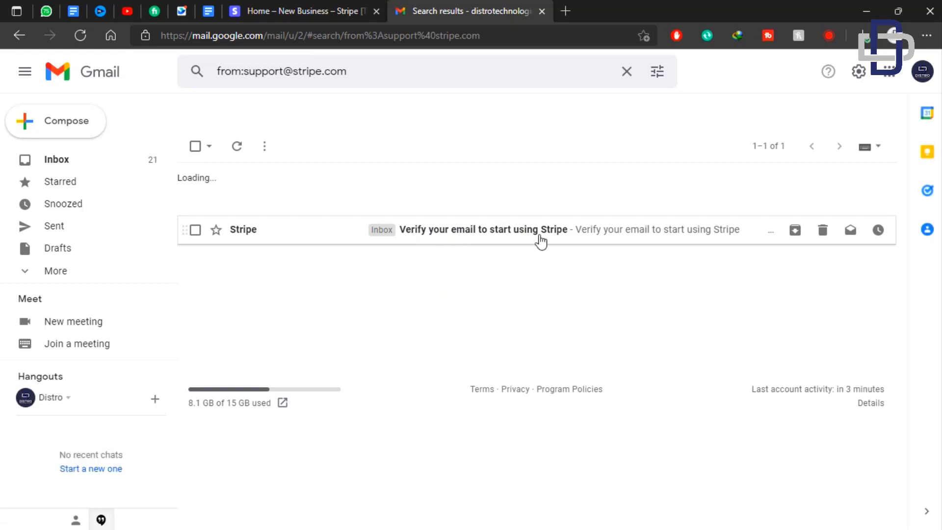
Open the 'Verify your email to start using Stripe' message and follow its verification link
click(427, 230)
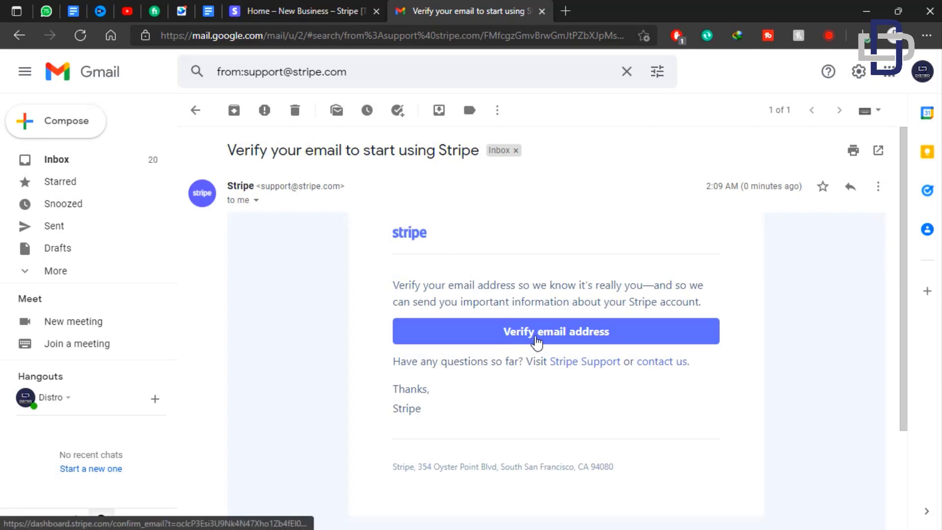
click(537, 343)
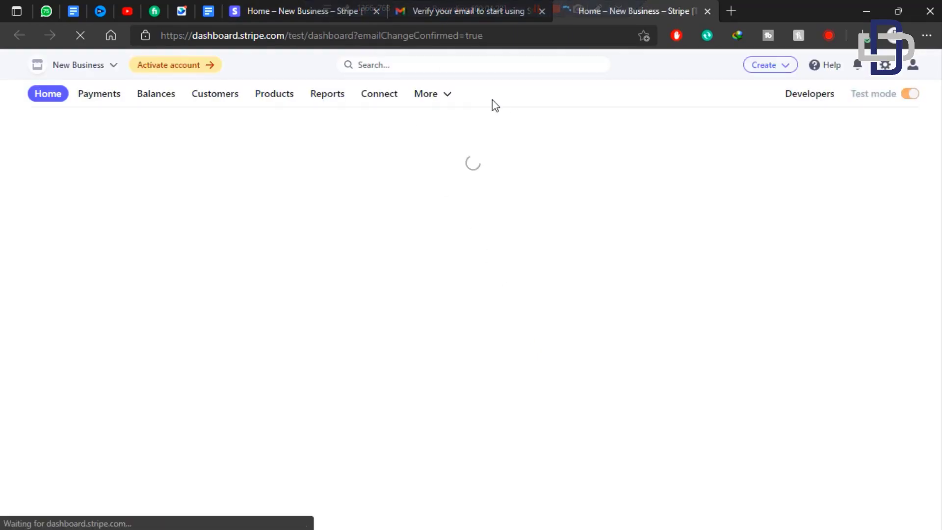
Close the outdated dashboard tab and start the Activate account onboarding
click(373, 14)
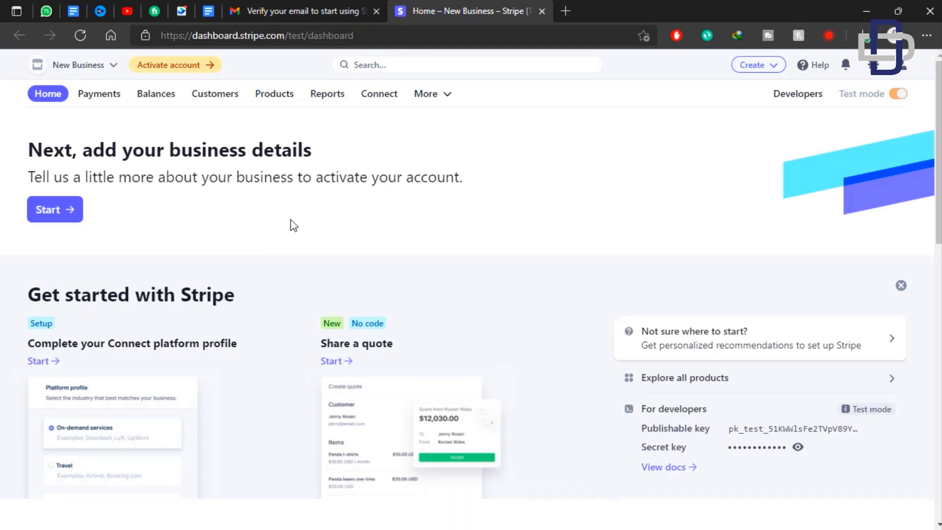
click(180, 69)
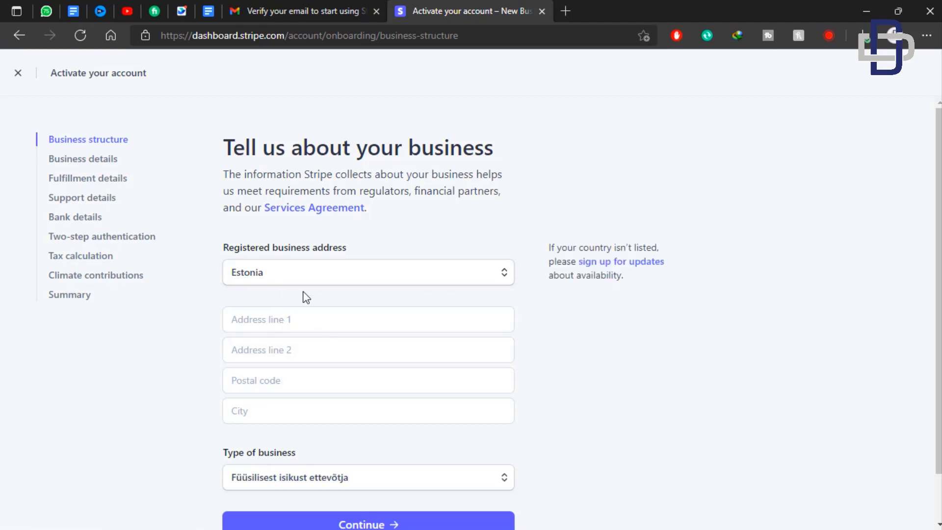
click(565, 10)
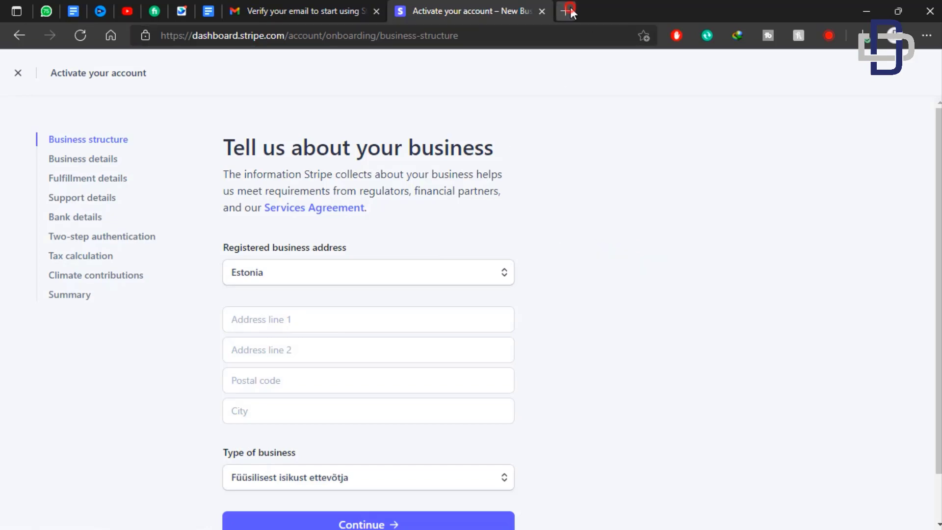
Search Google for 'random address in estonia' and open BestRandoms' Random Address In Estonia page
text(go)
key(Return)
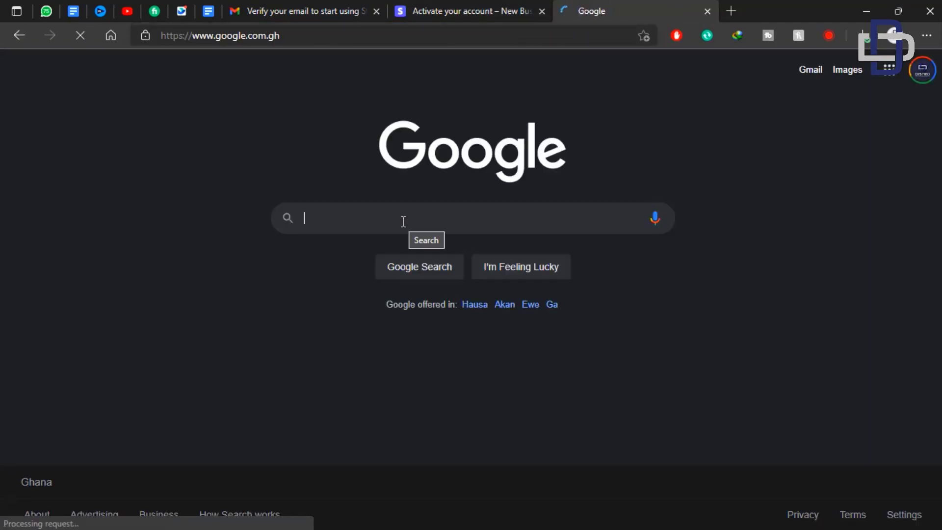
text(rando)
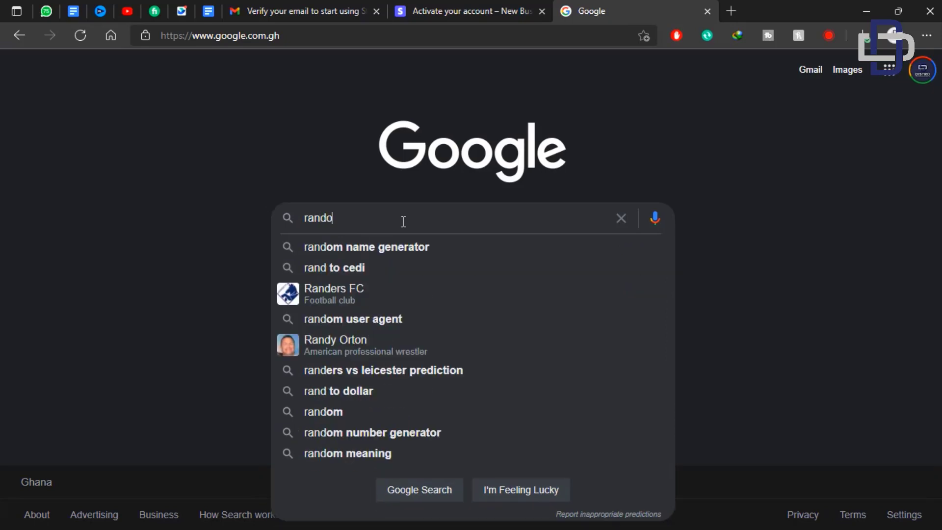
text(m a)
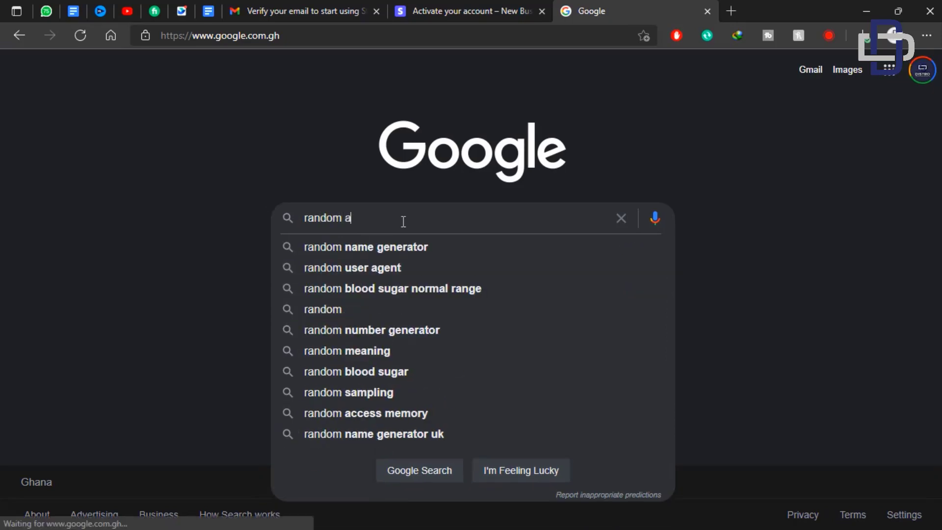
text(ddress in es)
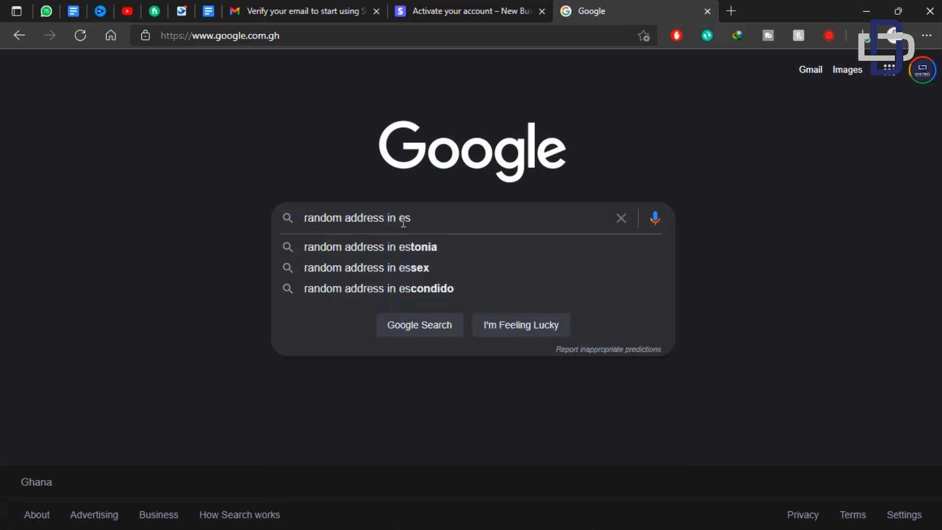
click(420, 246)
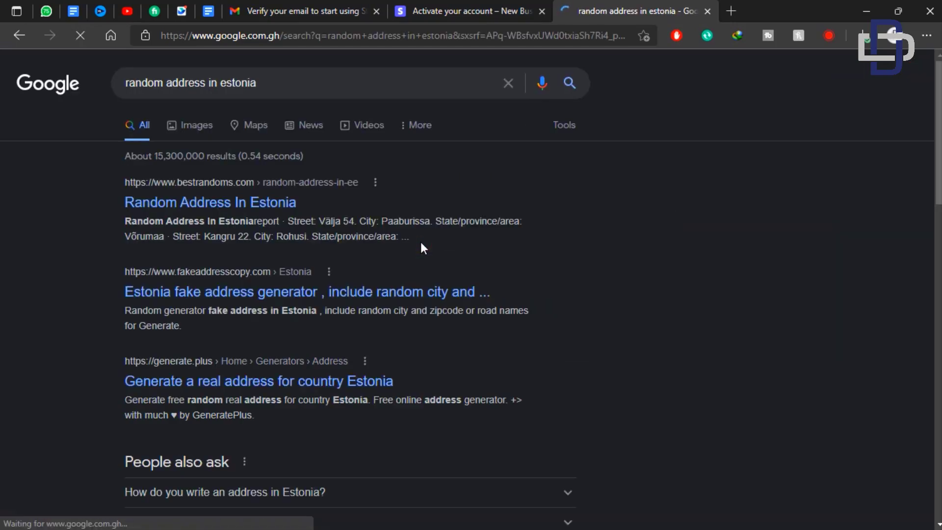
click(234, 201)
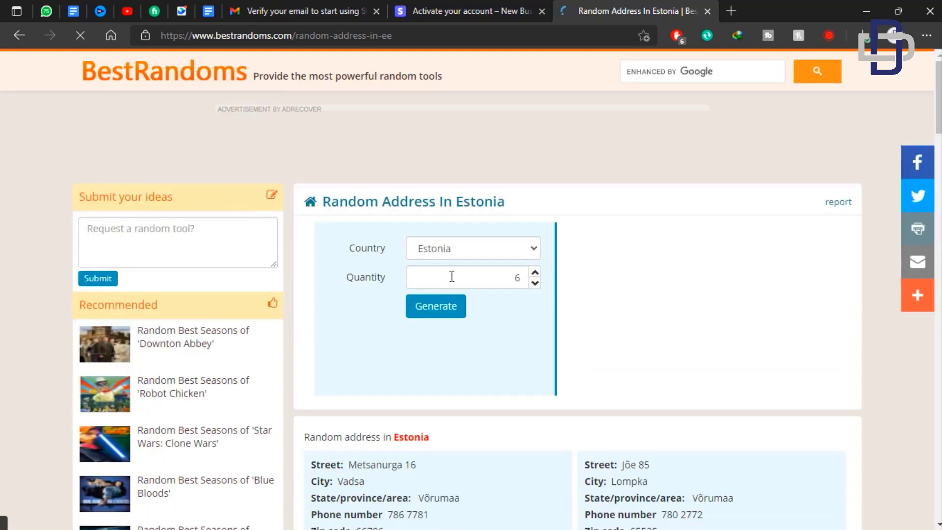
Copy the street from the first generated Estonian address on BestRandoms
scroll(450, 276, down, 5)
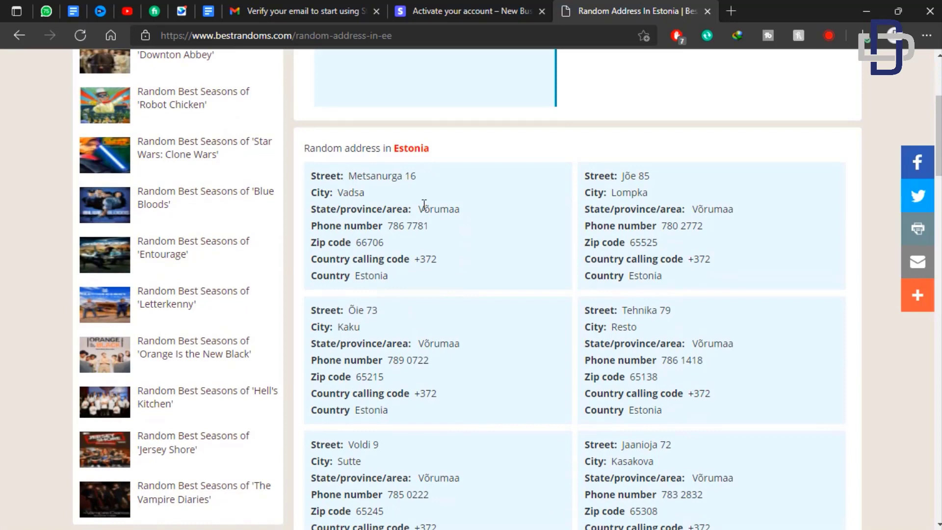
drag(348, 175, 429, 180)
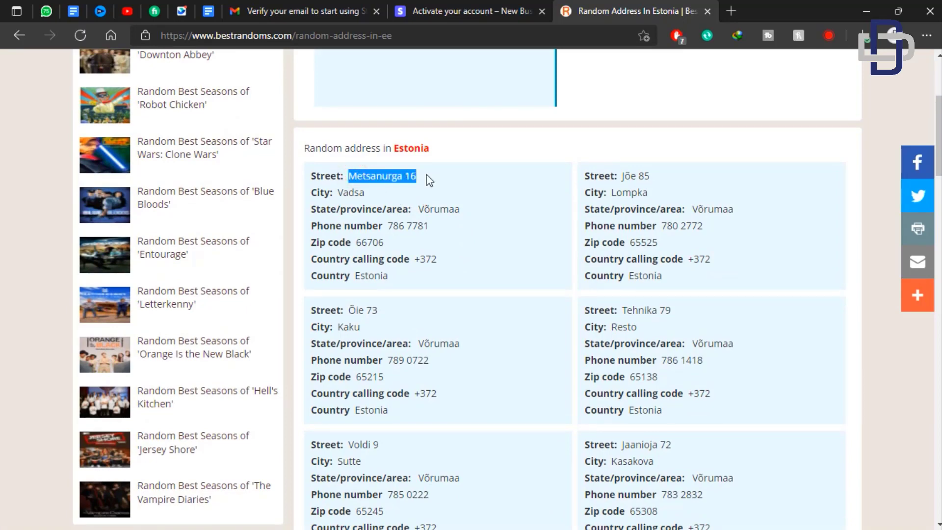
right_click(401, 174)
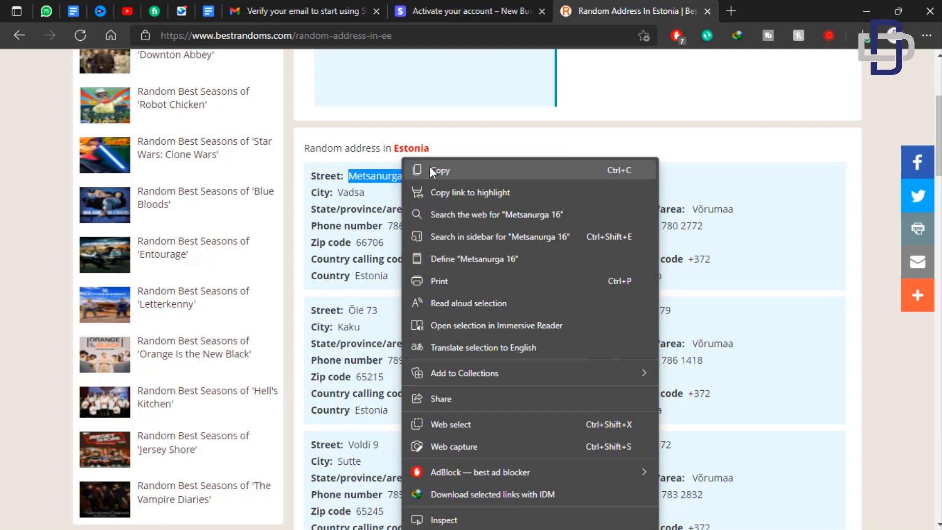
click(430, 170)
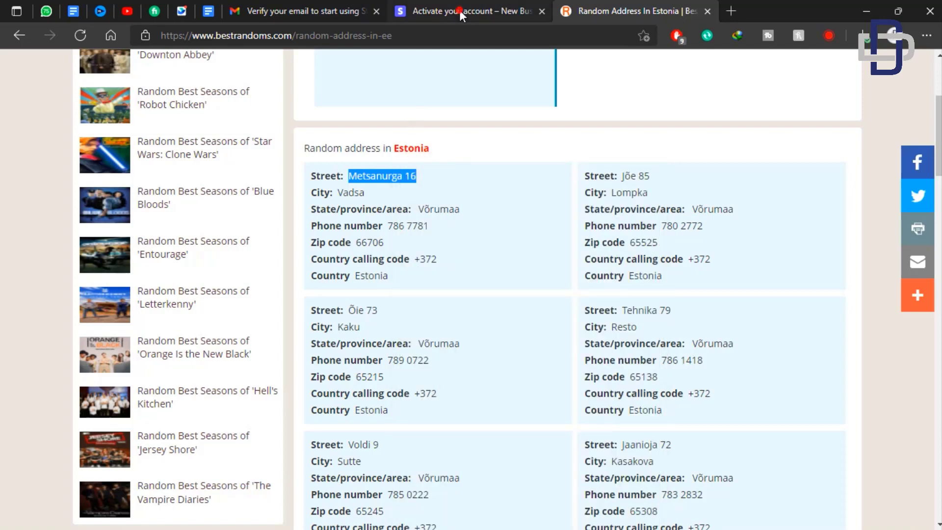
click(459, 10)
Paste the copied street into the business address's Address line 1
click(308, 316)
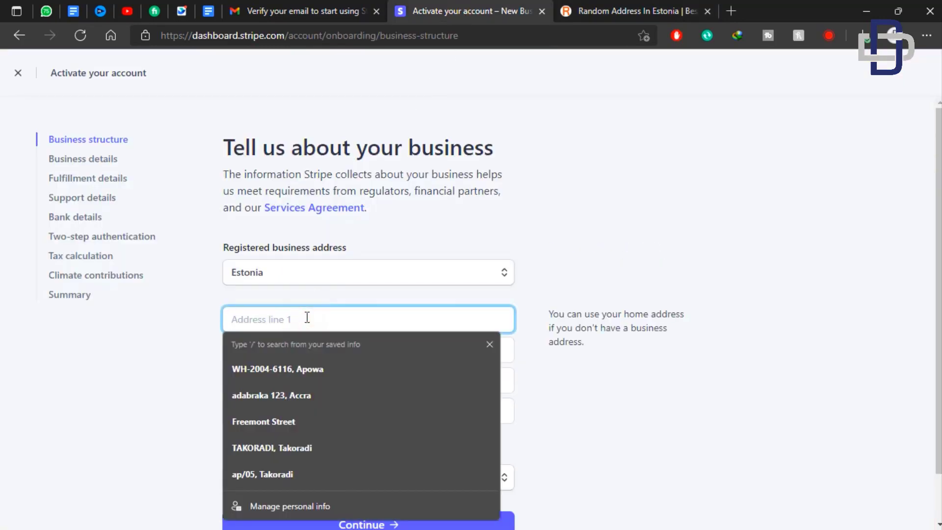
right_click(306, 317)
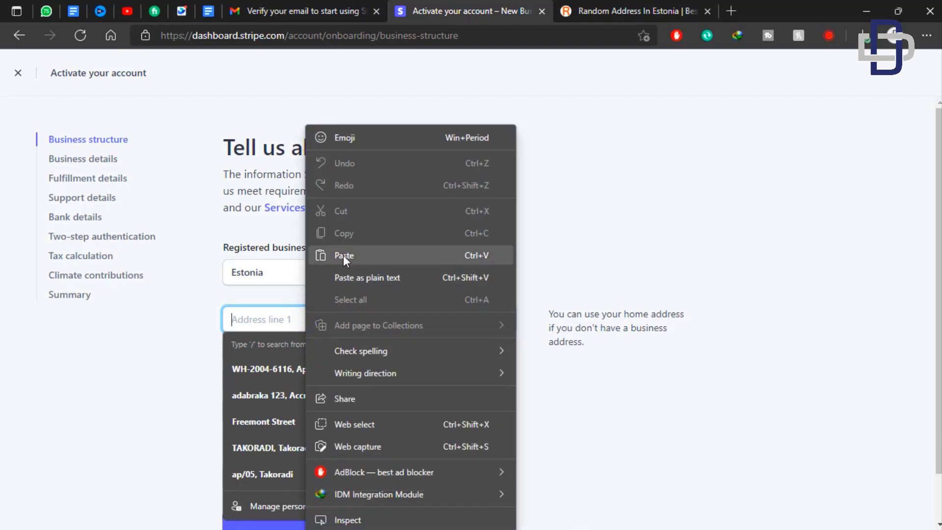
click(343, 255)
scroll(377, 311, down, 1)
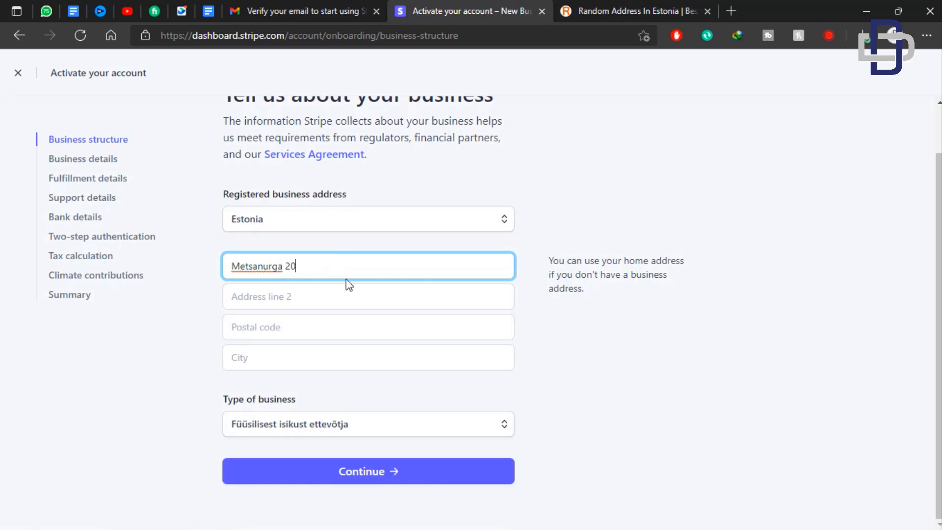
Copy the generated Estonian zip code from BestRandoms into Stripe's Postal code field
click(564, 12)
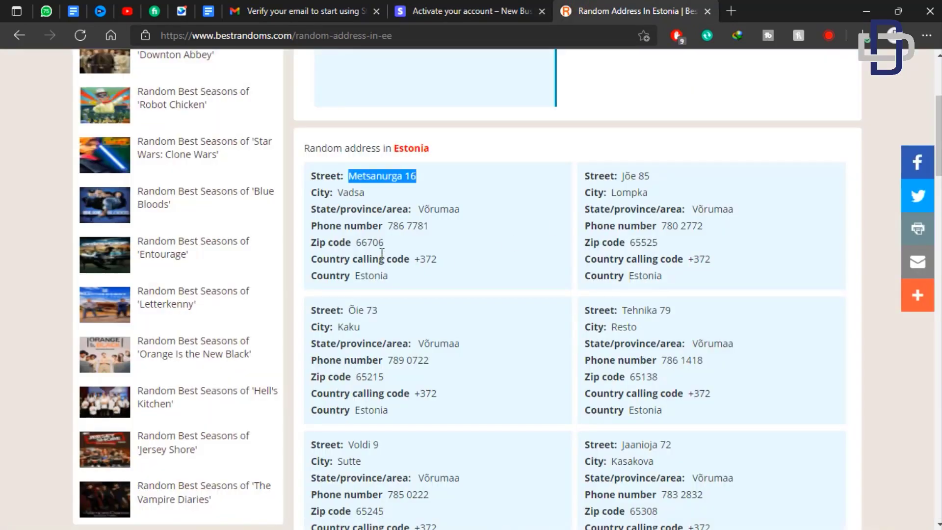
drag(358, 243, 387, 243)
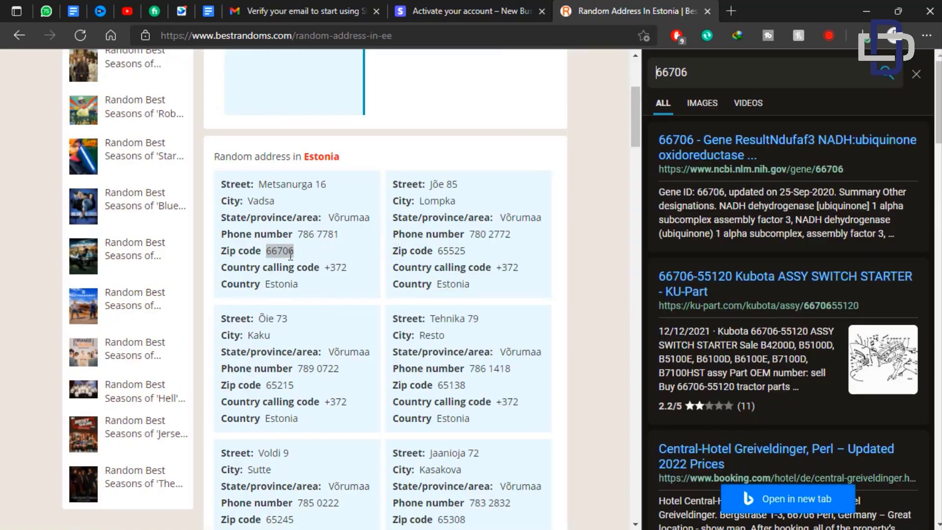
click(919, 80)
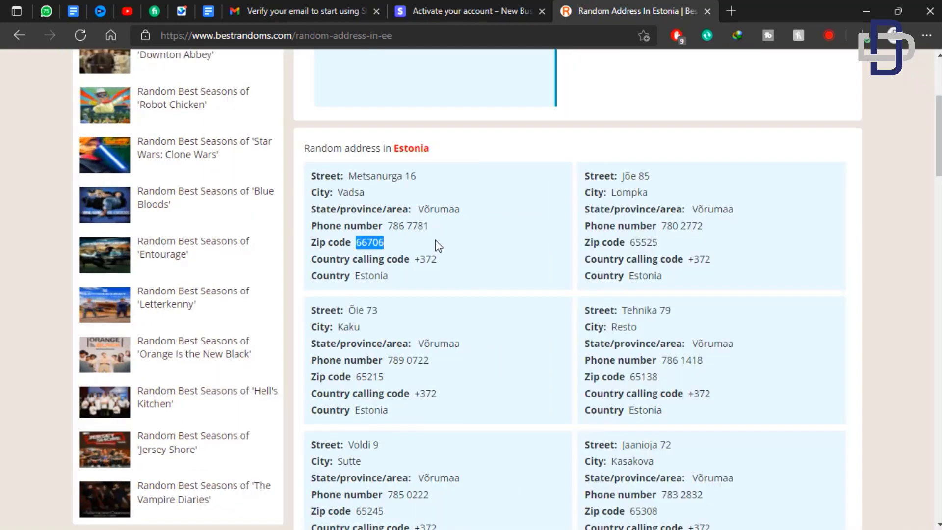
right_click(369, 245)
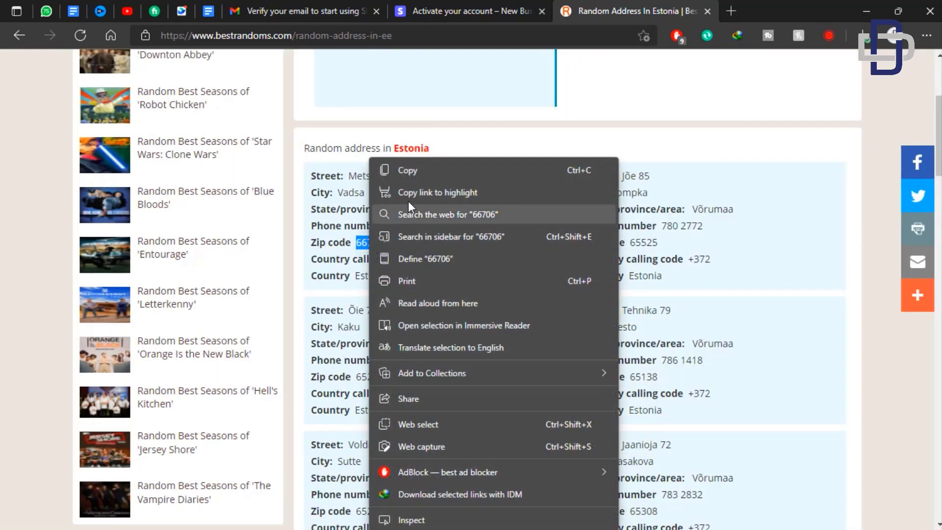
click(409, 174)
click(422, 19)
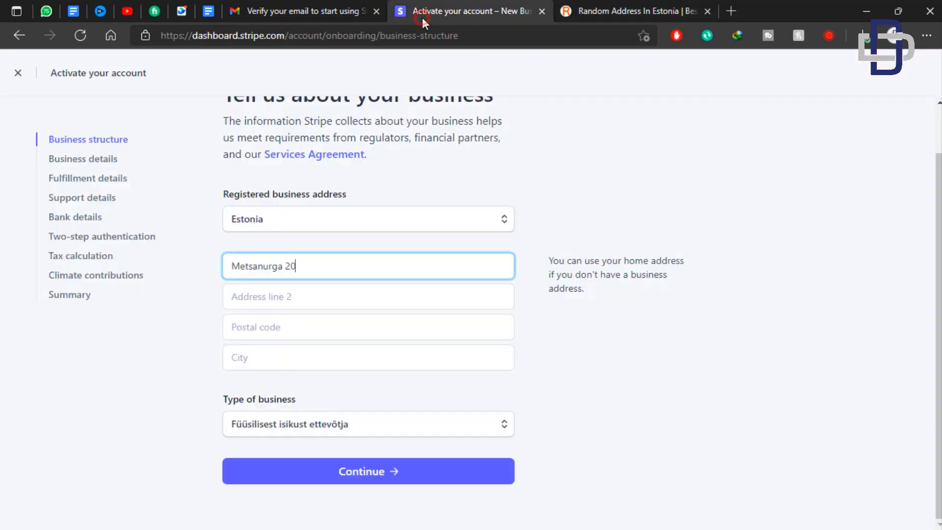
click(280, 326)
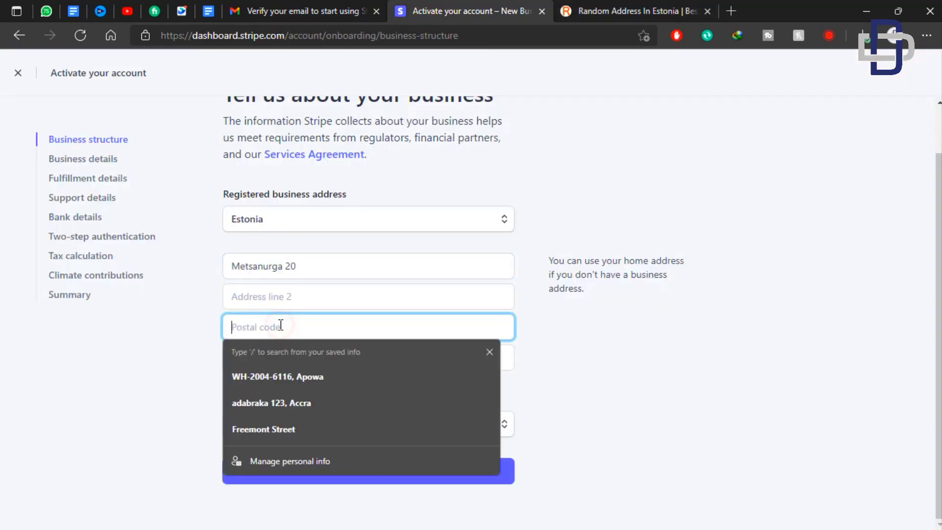
right_click(280, 324)
click(334, 255)
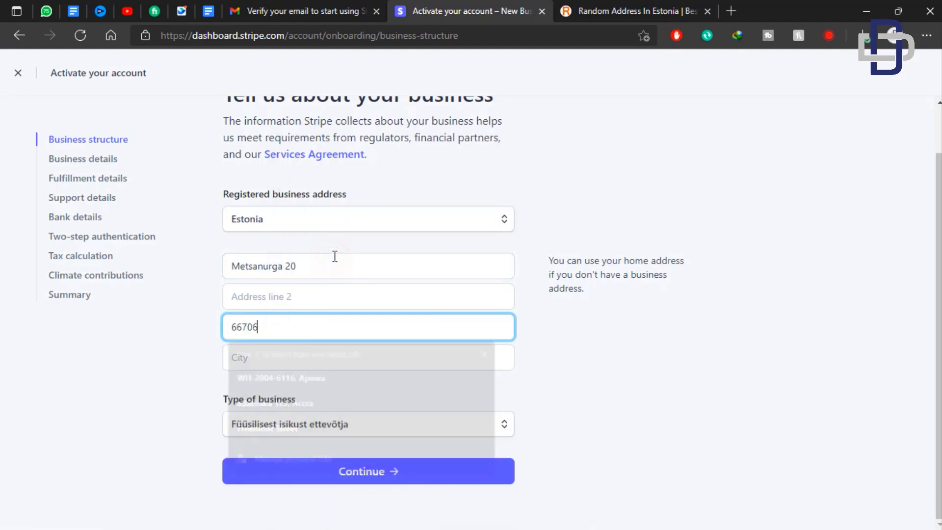
Copy the generated city into Stripe's City field and keep Füüsilisest isikust ettevõtja as the business type
click(600, 12)
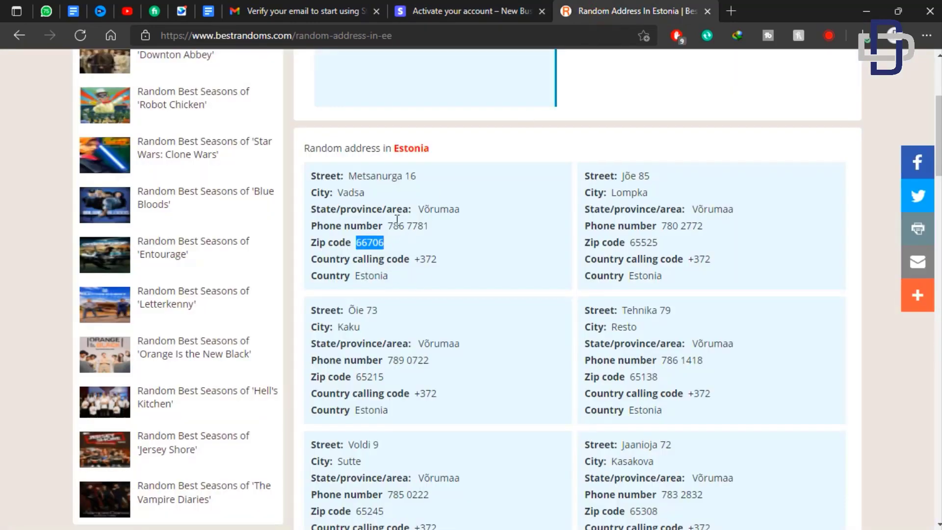
double_click(342, 190)
right_click(359, 193)
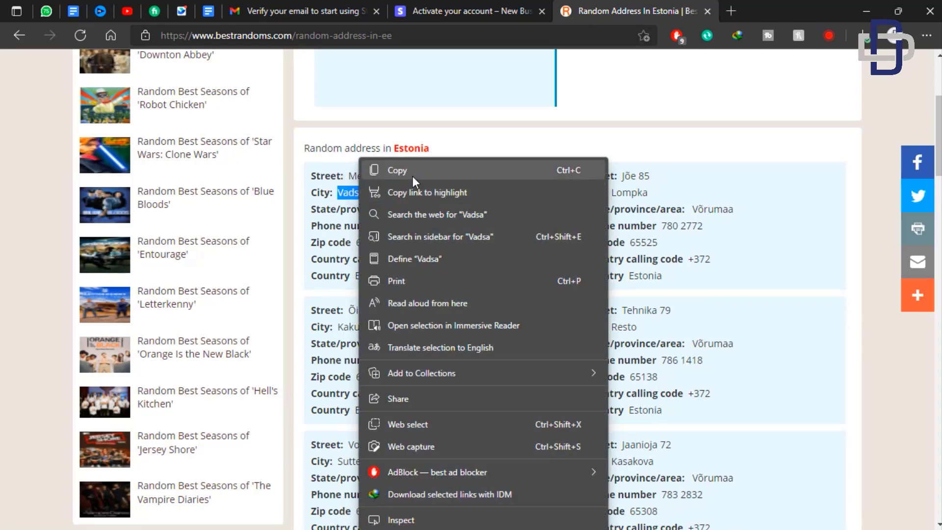
click(412, 172)
click(460, 12)
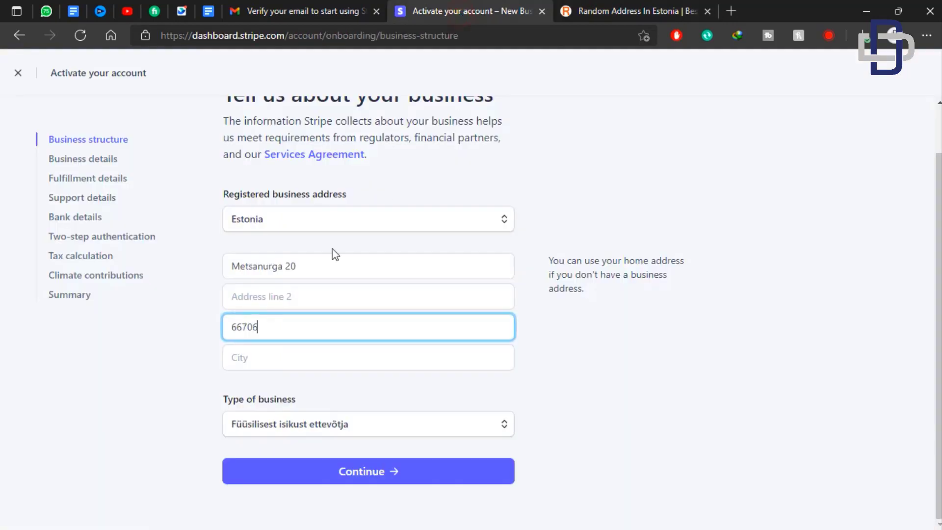
click(276, 359)
right_click(273, 354)
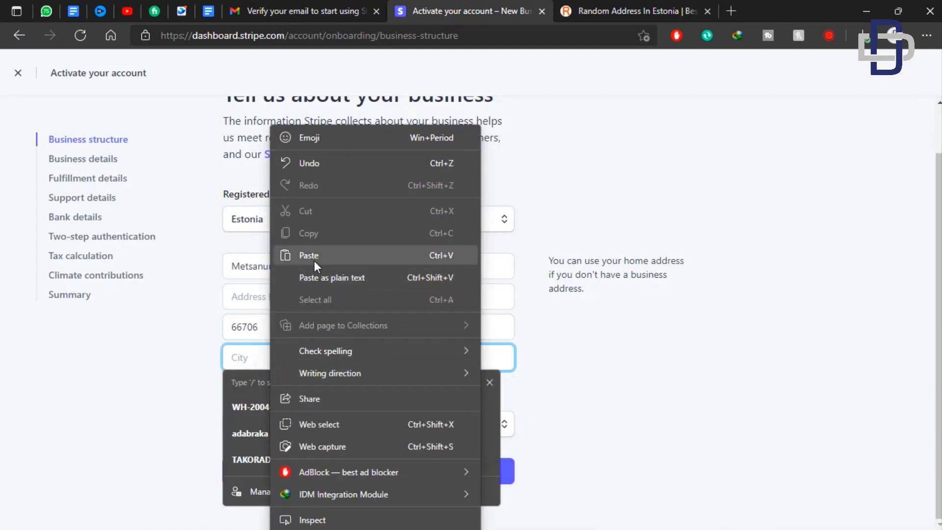
click(311, 255)
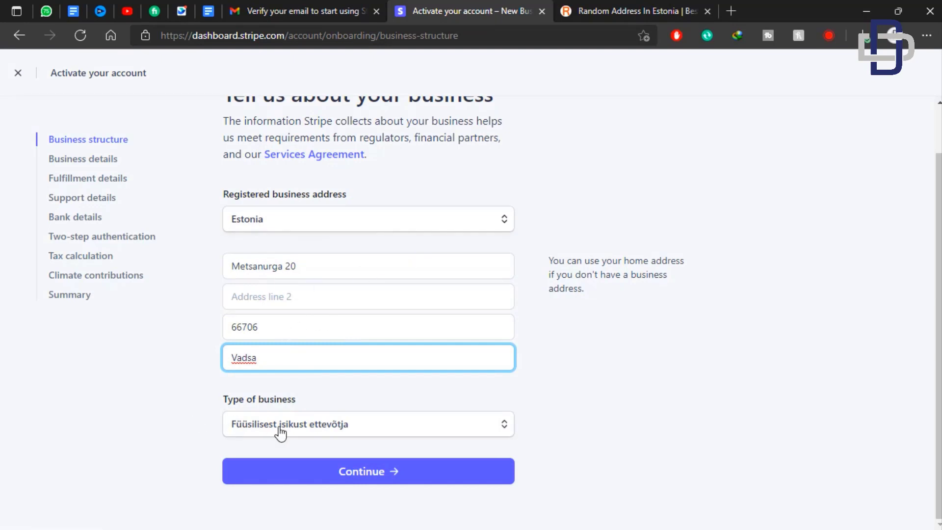
click(313, 426)
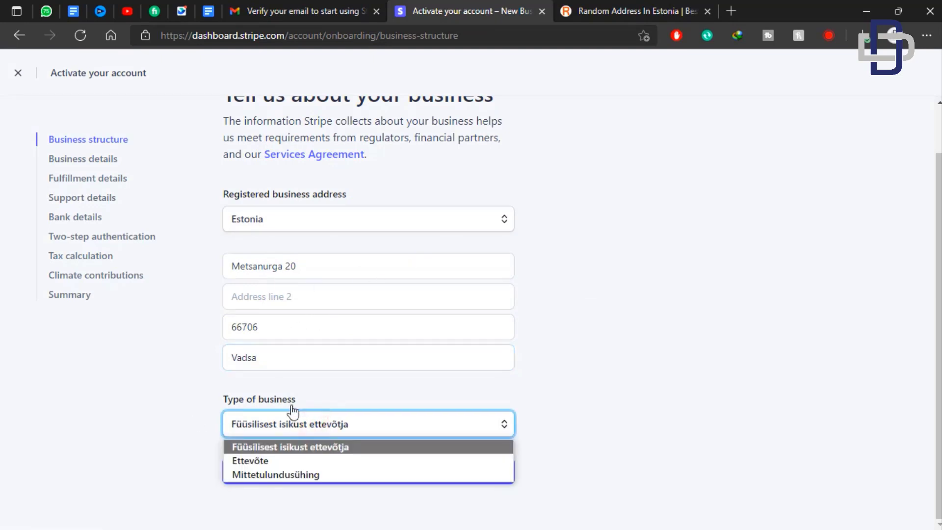
click(268, 431)
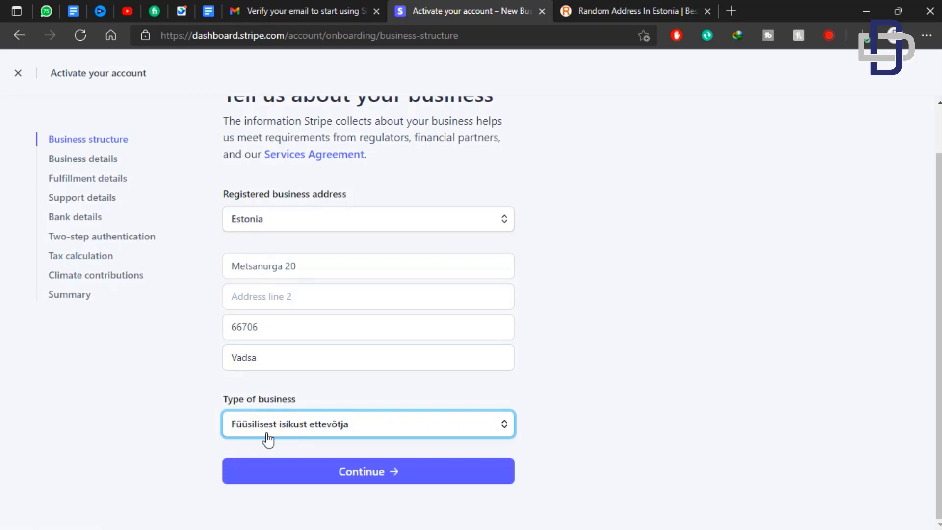
Continue to the representative form and enter the representative's first and last name
click(352, 474)
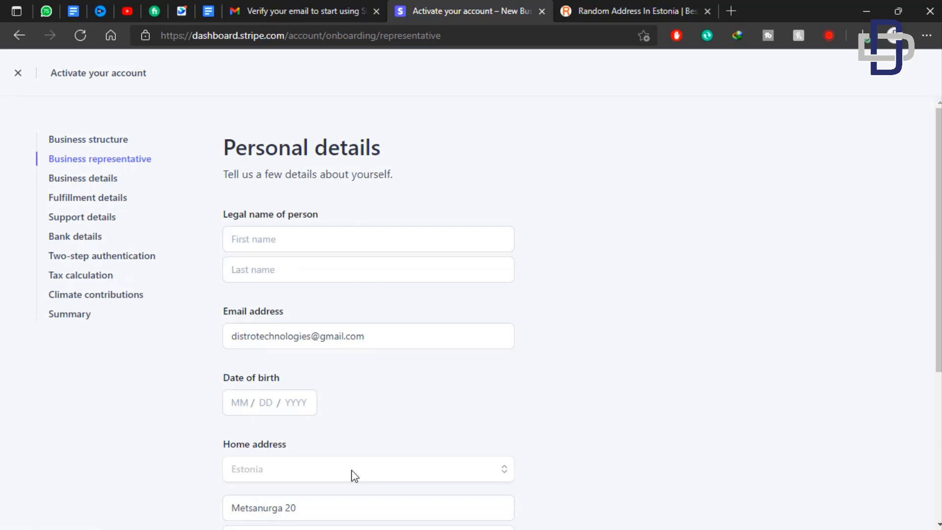
scroll(350, 470, down, 1)
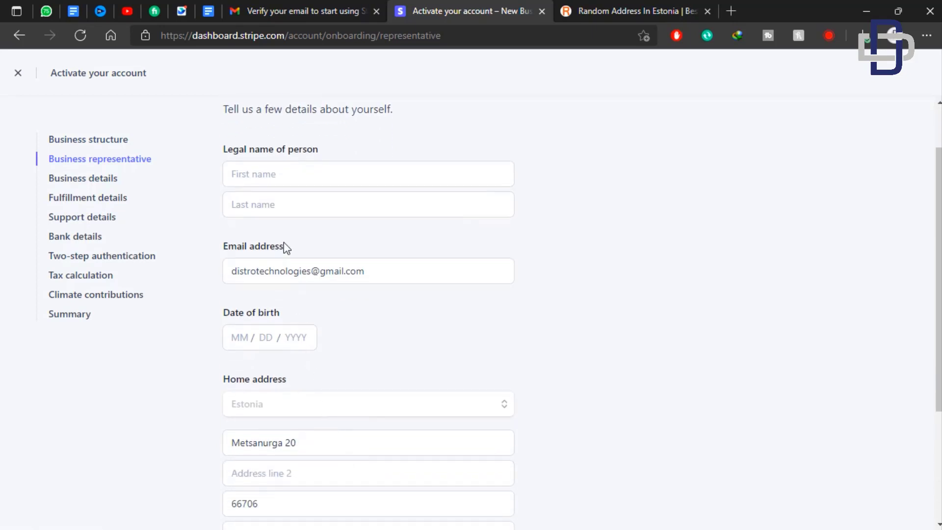
click(279, 178)
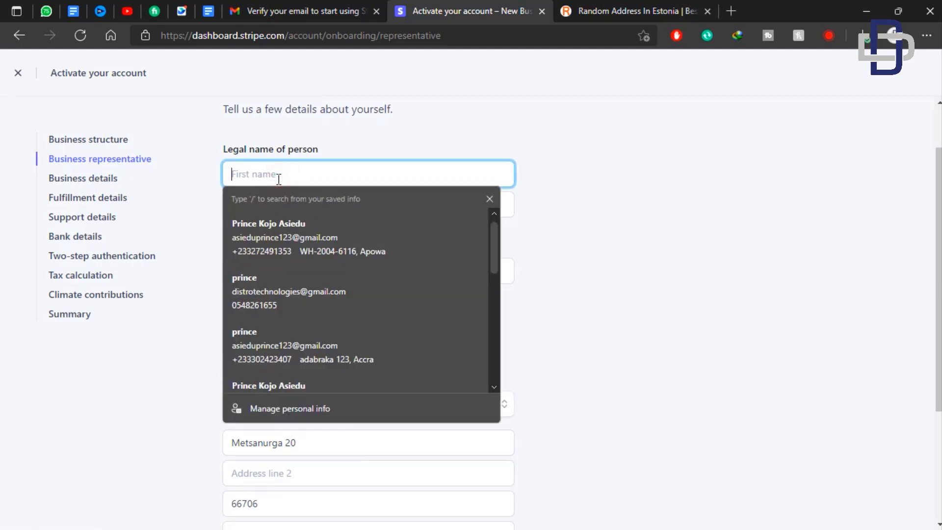
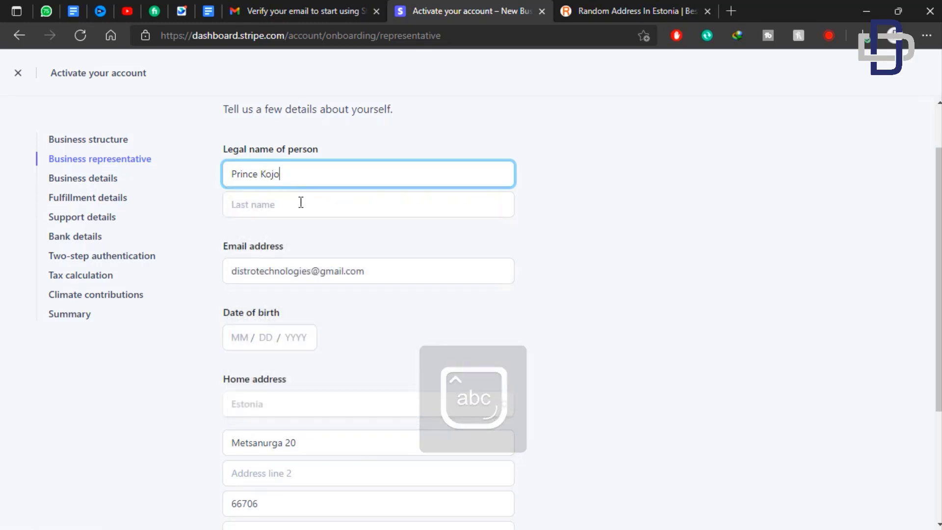
click(301, 202)
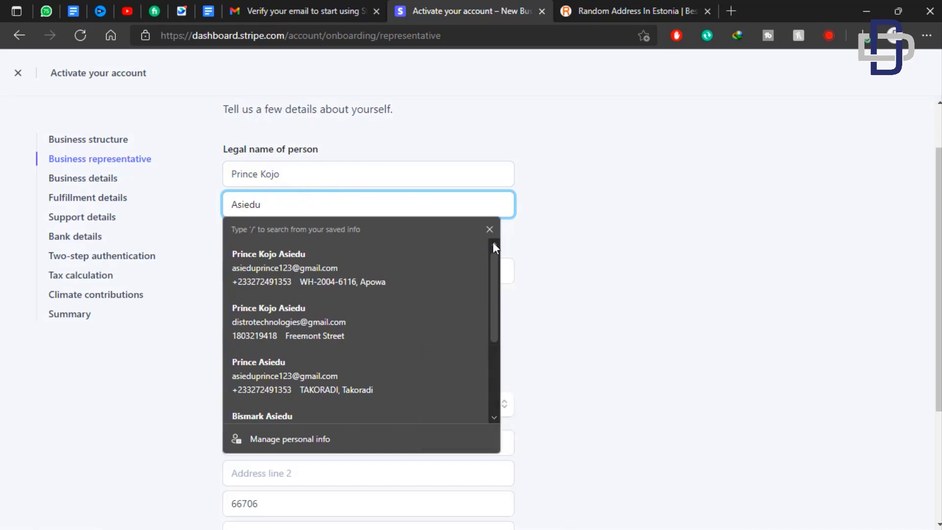
Enter the representative's date of birth in MM / DD / YYYY format, dismissing autofill suggestions
click(571, 249)
scroll(269, 206, down, 1)
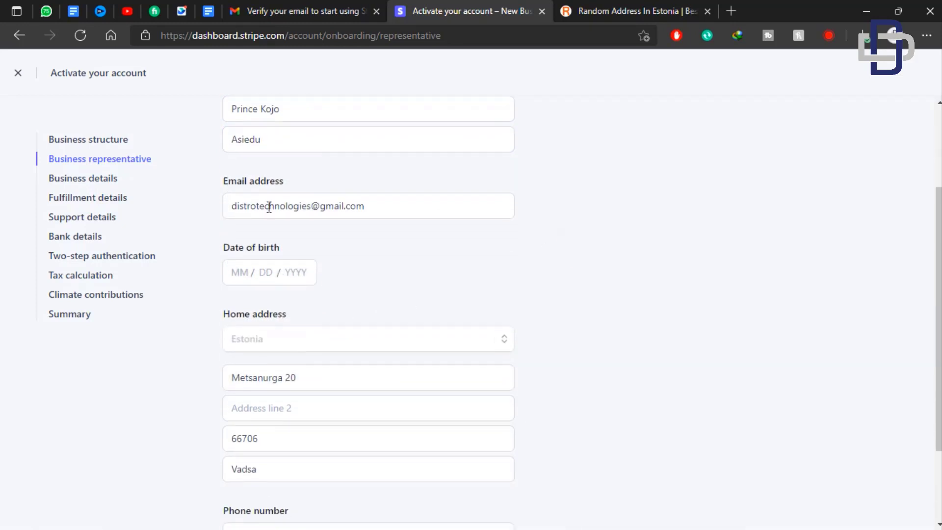
scroll(257, 231, up, 1)
click(240, 338)
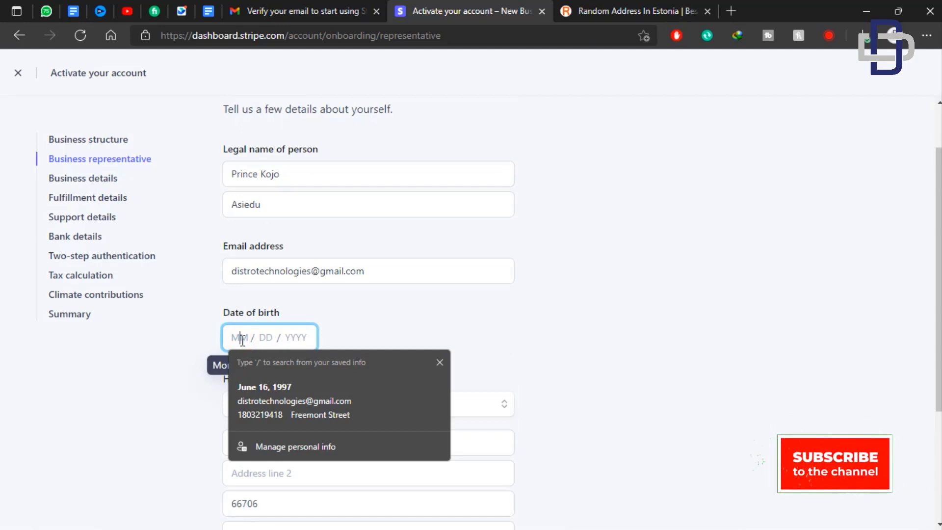
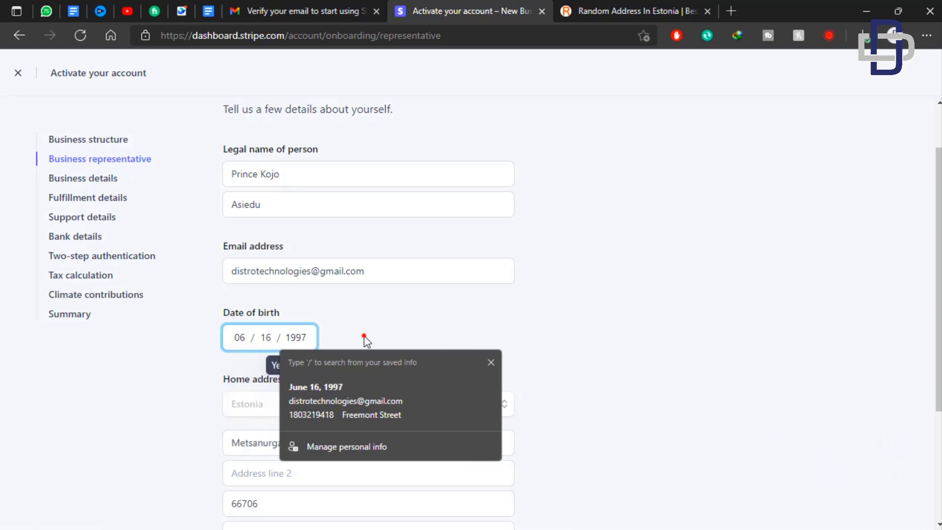
click(364, 338)
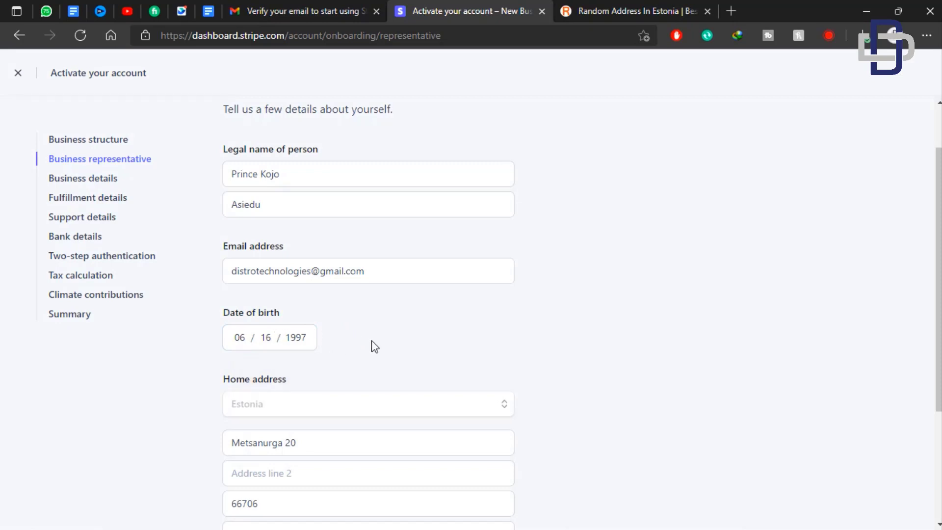
Set the representative's phone country code to Ghana (GH, +233)
scroll(375, 347, down, 3)
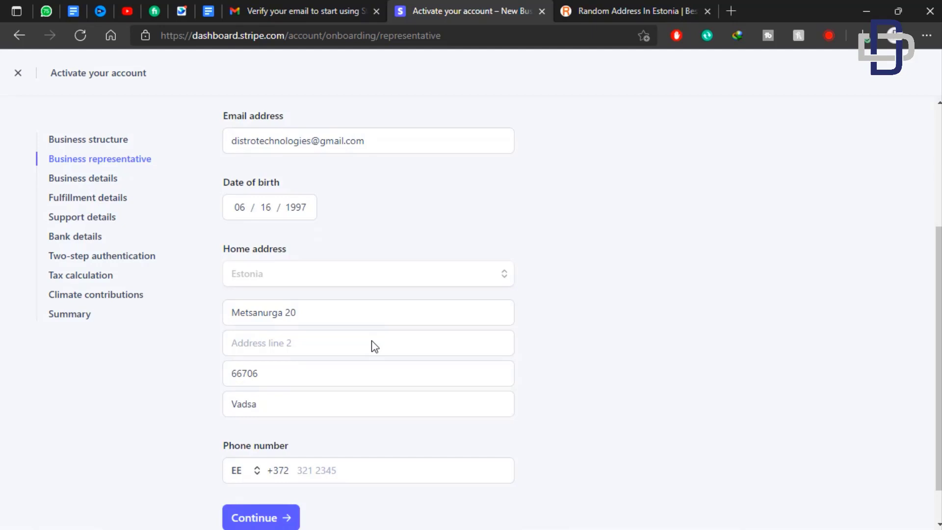
scroll(375, 347, down, 1)
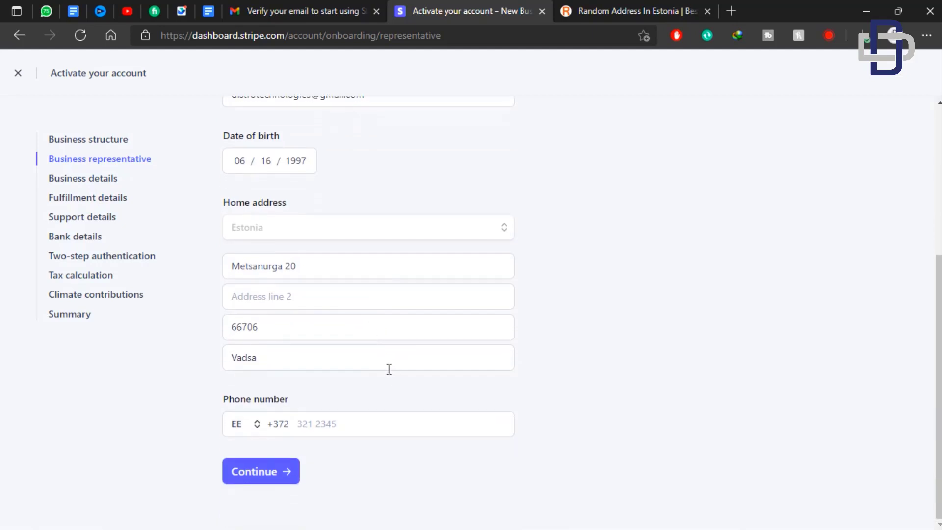
click(238, 427)
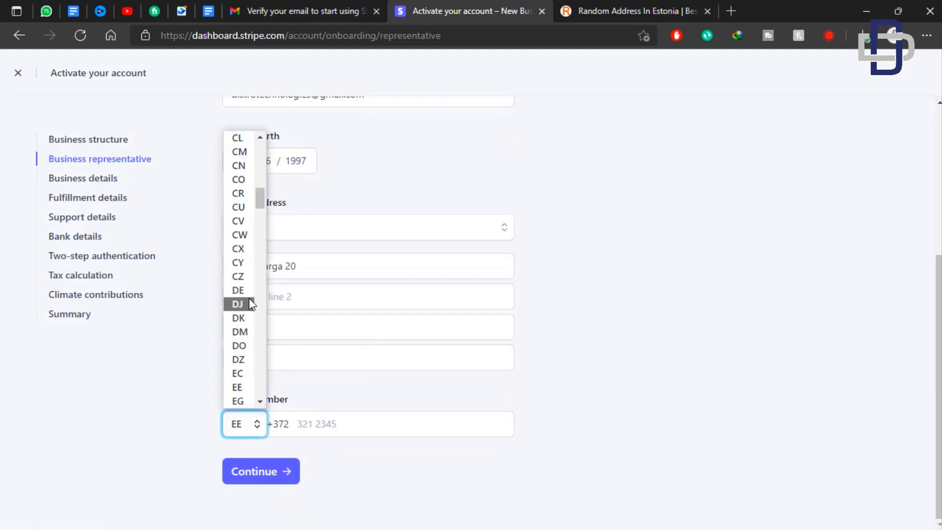
key(g)
key(h)
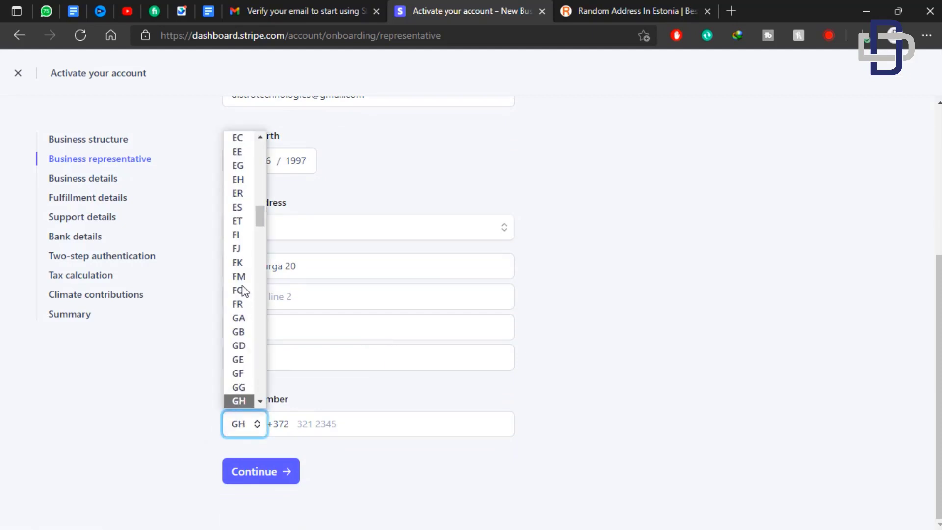
scroll(241, 399, down, 2)
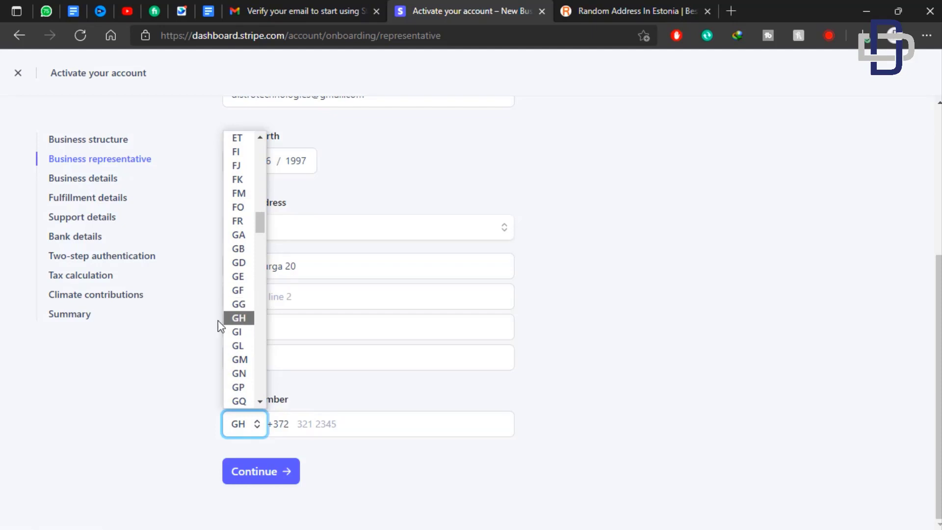
click(238, 319)
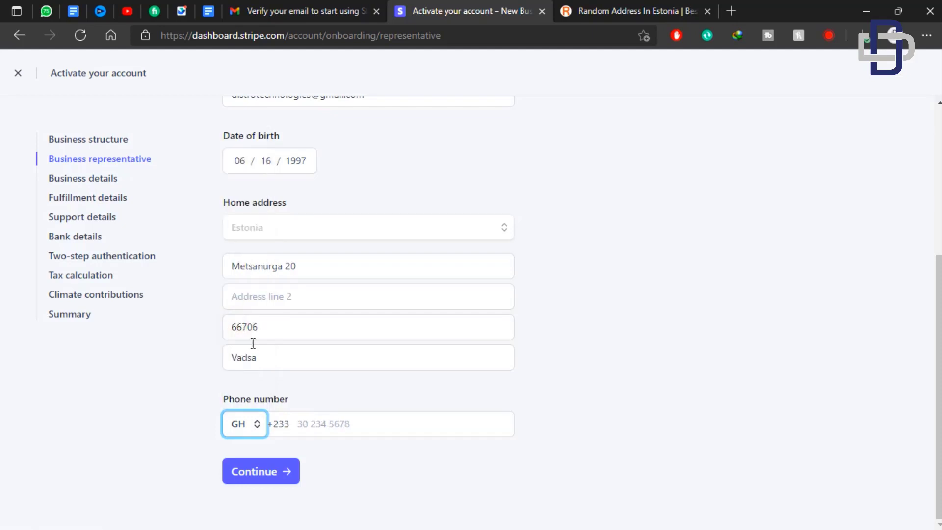
Enter the representative's phone number and submit the representative details
click(304, 418)
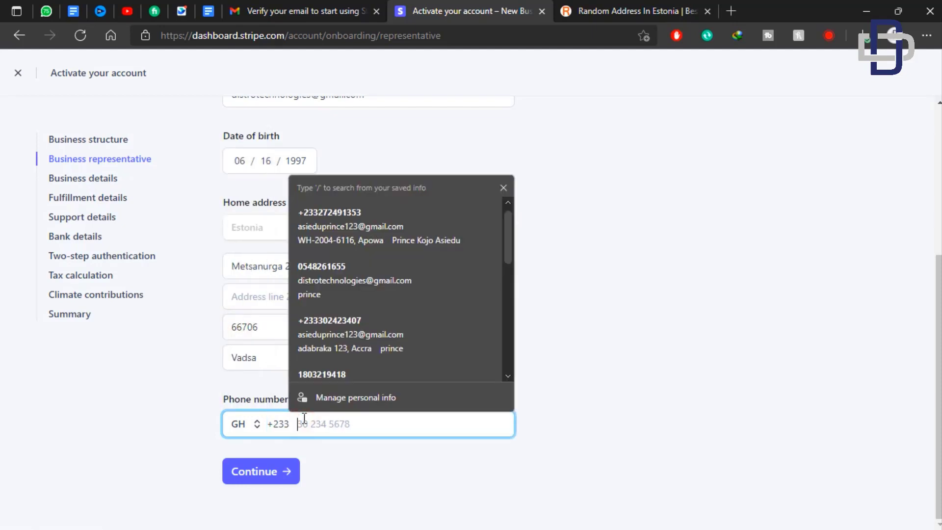
text(202423)
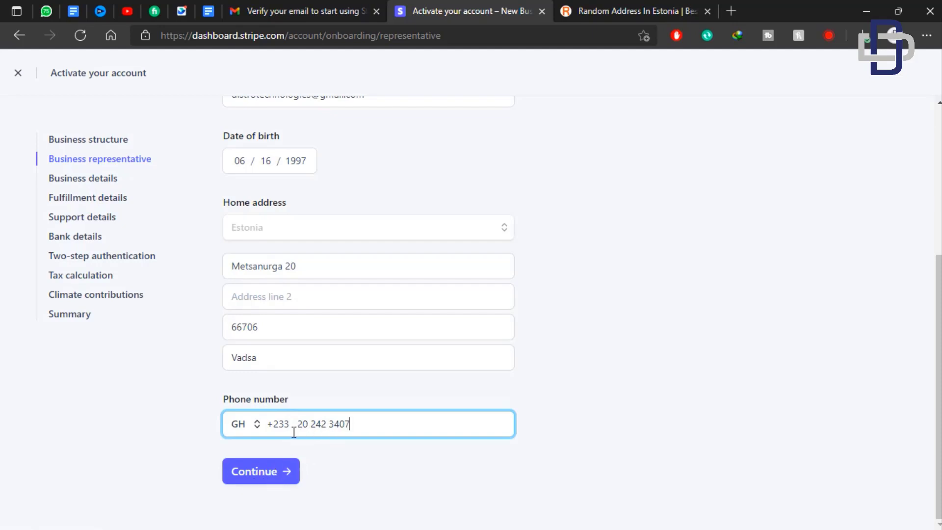
click(277, 472)
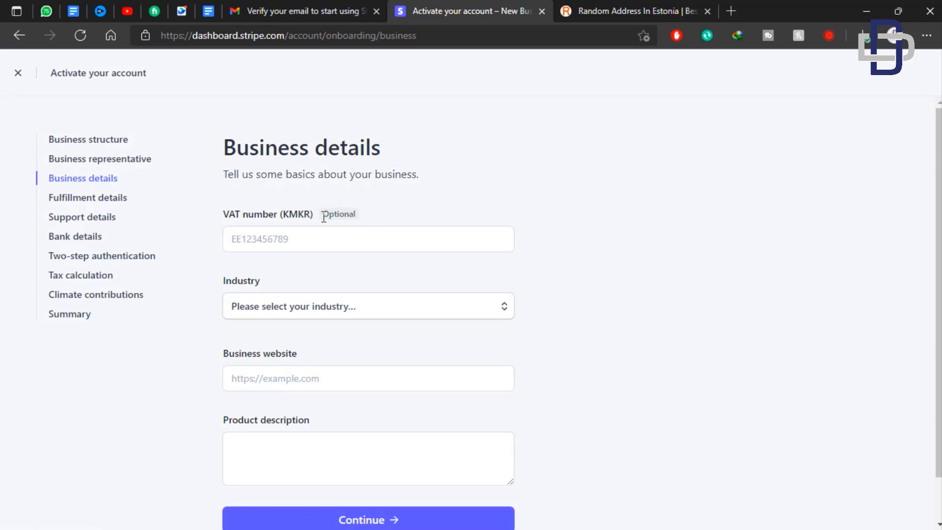
Set the business industry to Other digital goods under Digital products
scroll(324, 216, down, 1)
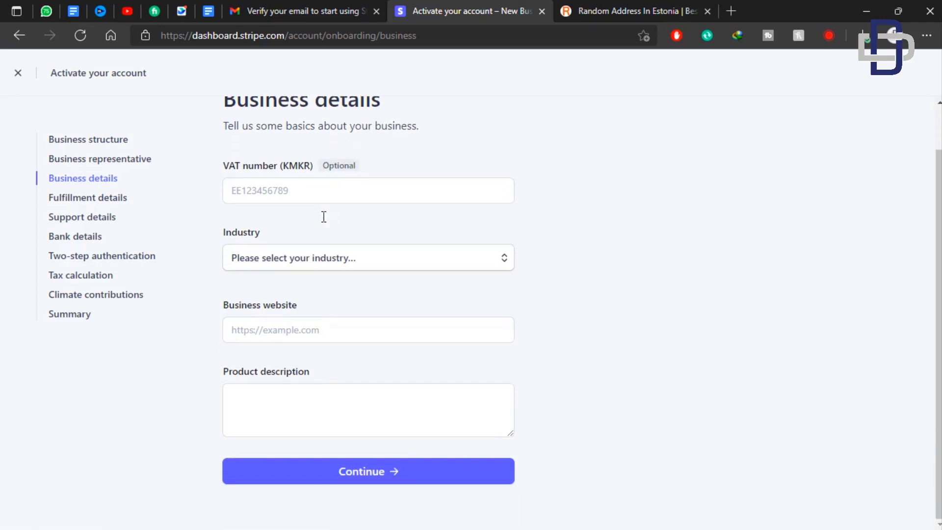
click(343, 264)
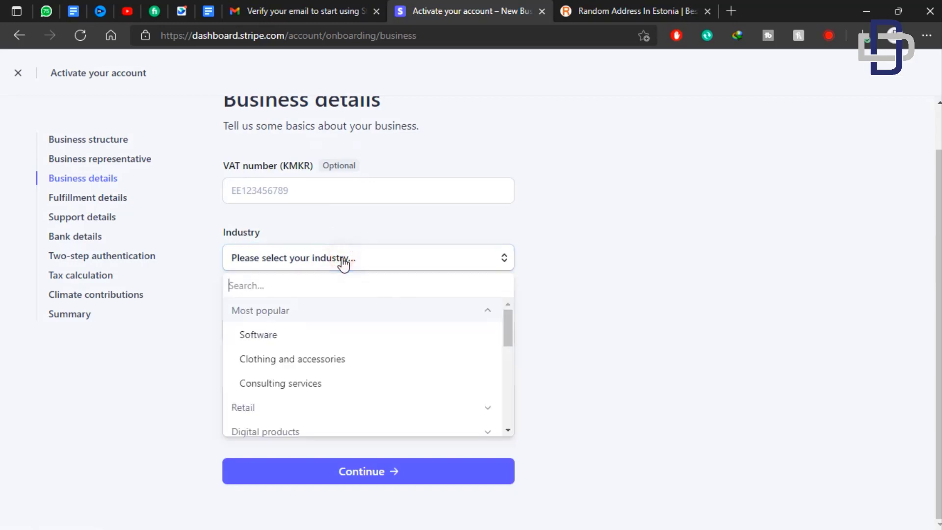
scroll(316, 333, down, 2)
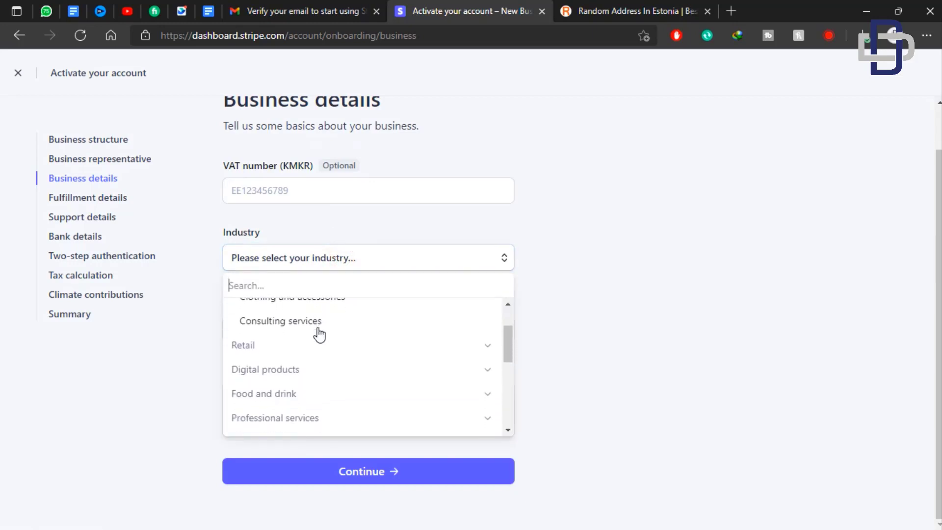
scroll(320, 334, down, 2)
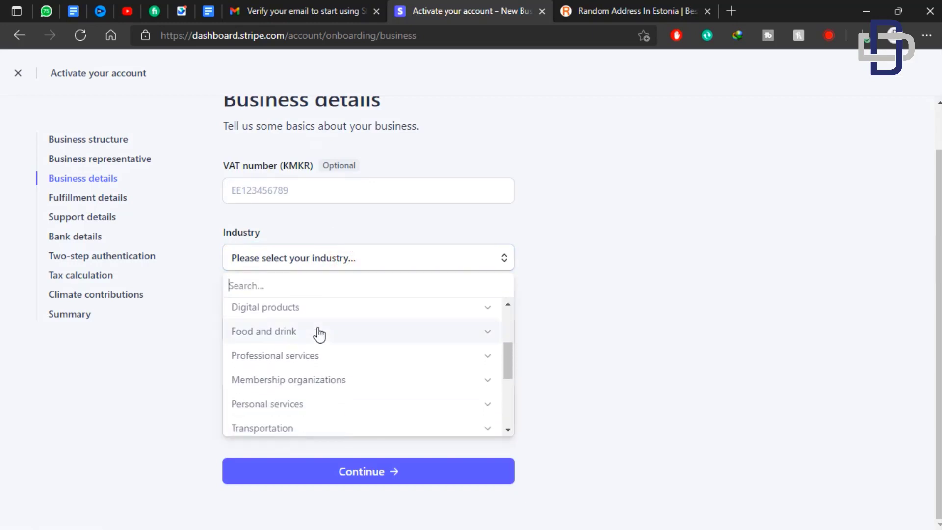
scroll(320, 334, down, 5)
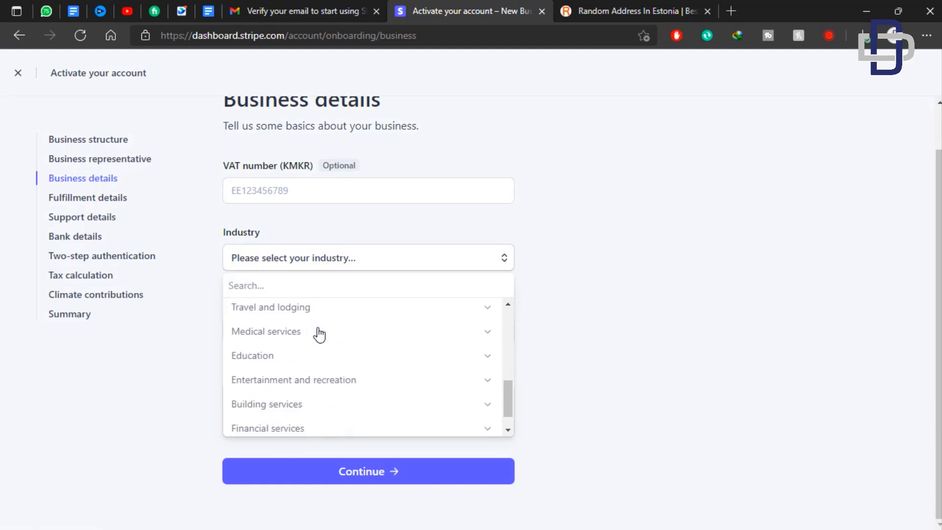
scroll(340, 338, up, 7)
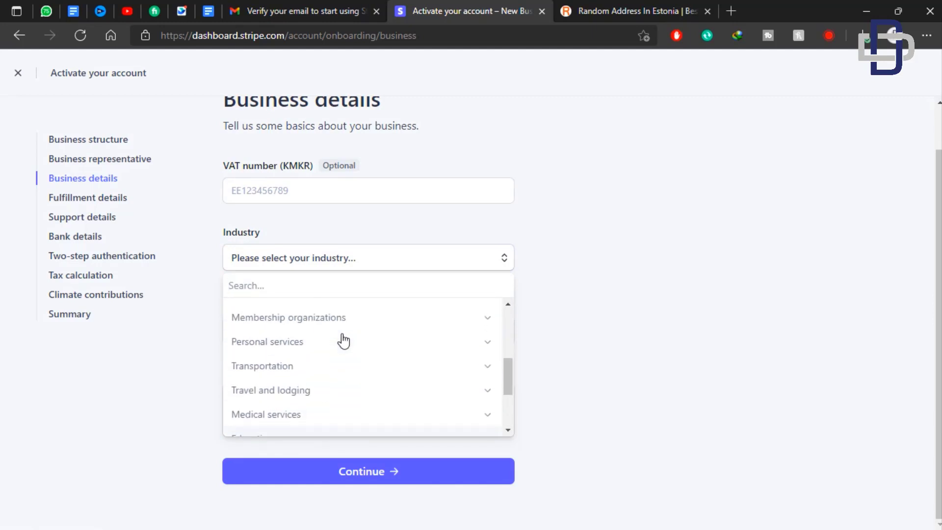
scroll(343, 340, up, 3)
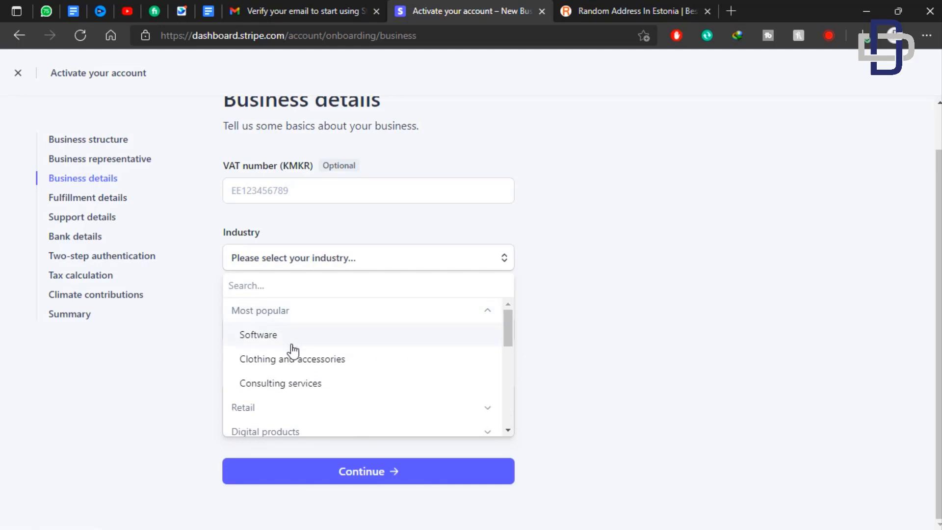
scroll(294, 358, down, 2)
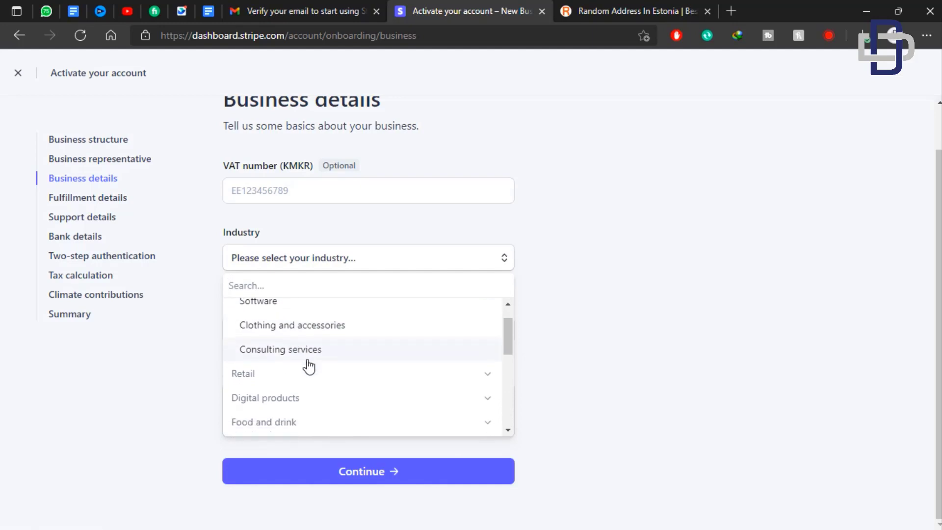
scroll(267, 378, down, 1)
click(267, 378)
scroll(290, 377, down, 3)
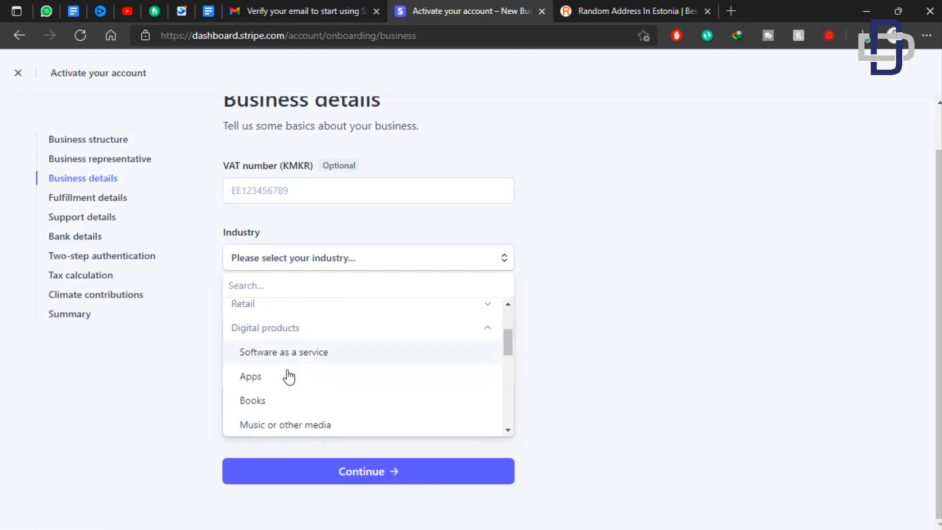
scroll(289, 377, down, 5)
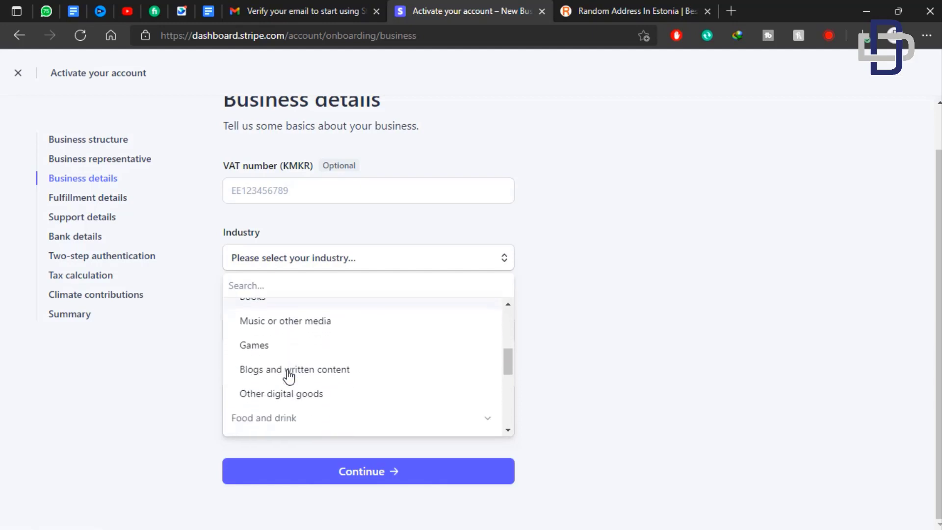
click(290, 377)
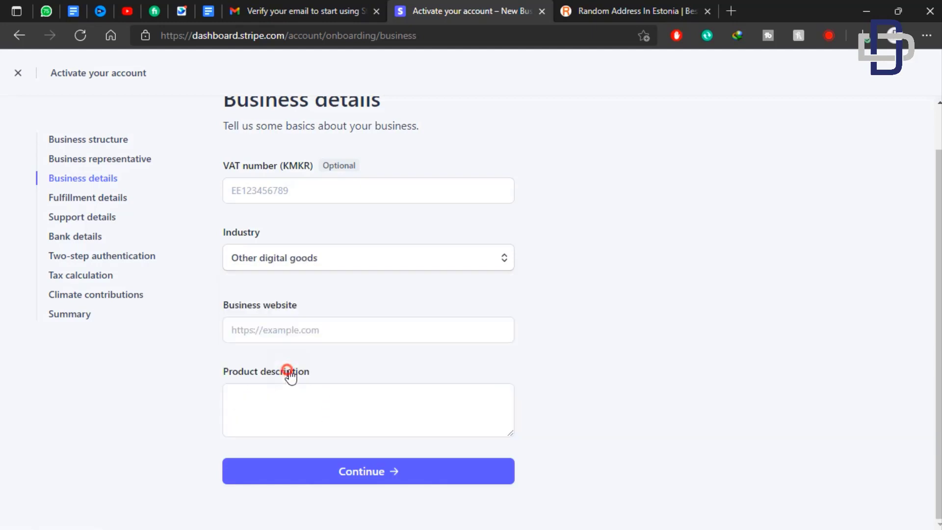
Select the Business website field, then start entering instagram.com in a new browser tab
click(282, 325)
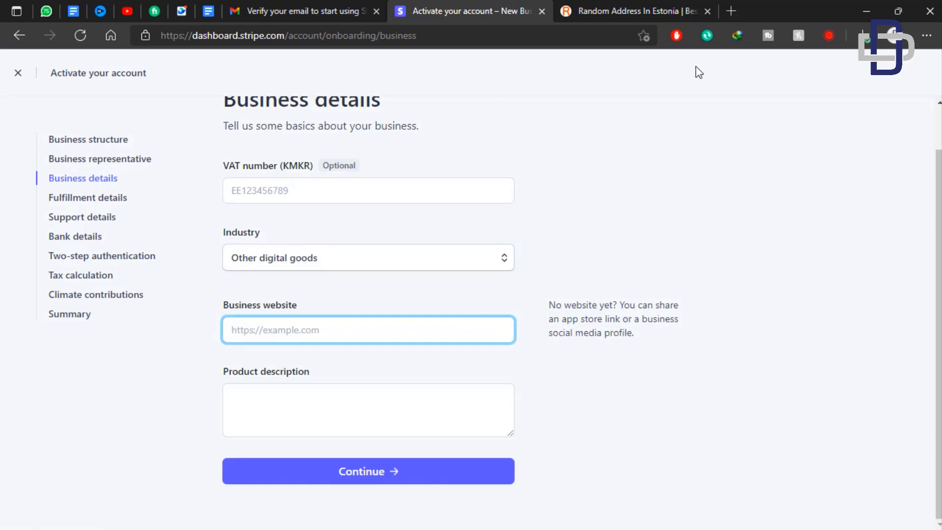
click(731, 11)
text(instagram.com)
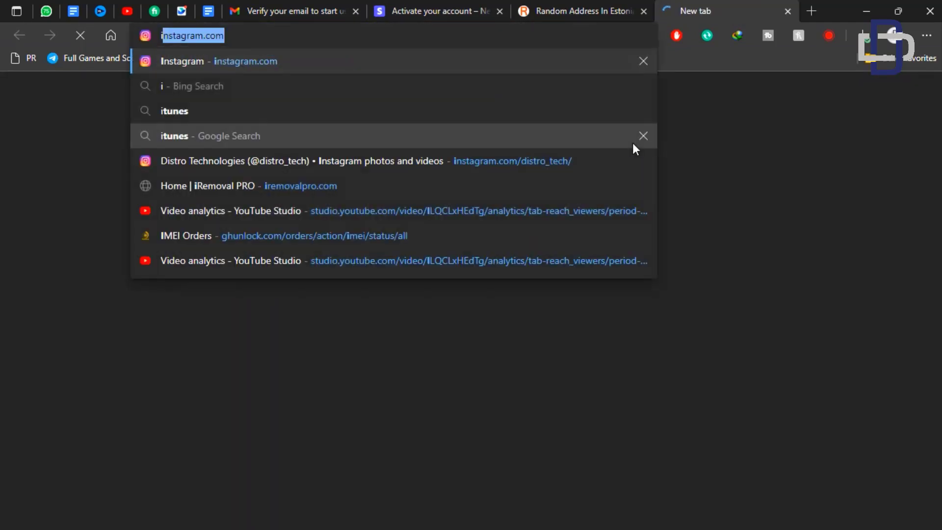
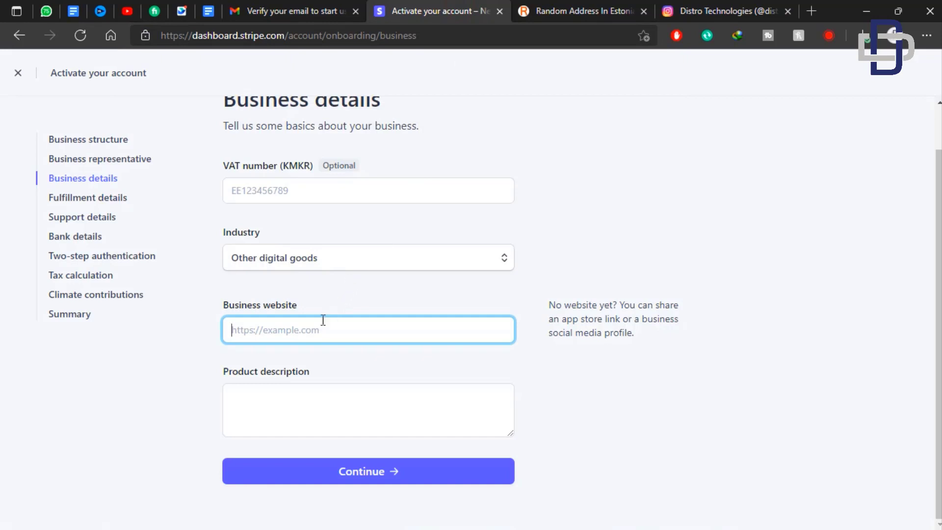
Paste the Instagram profile URL as the business website and describe products as 'we deliver IT services to client all over the world.'
right_click(317, 330)
click(363, 261)
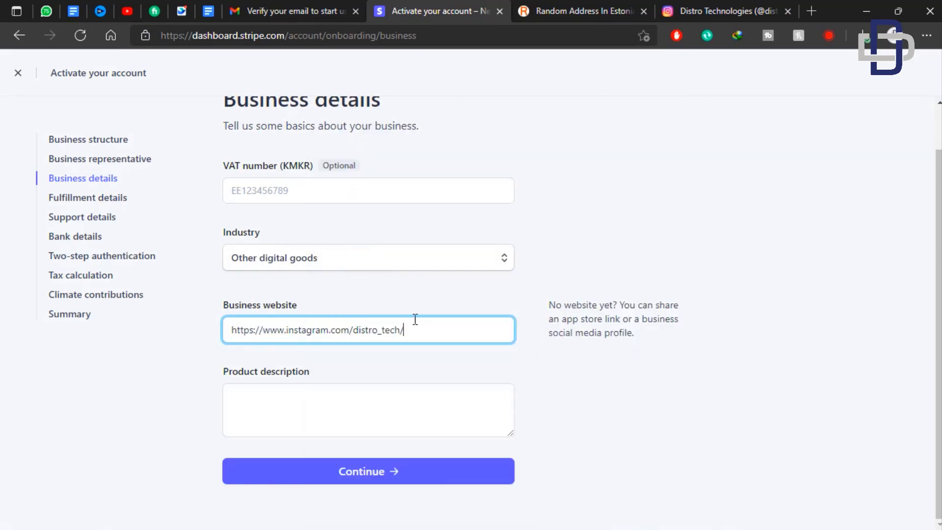
click(295, 401)
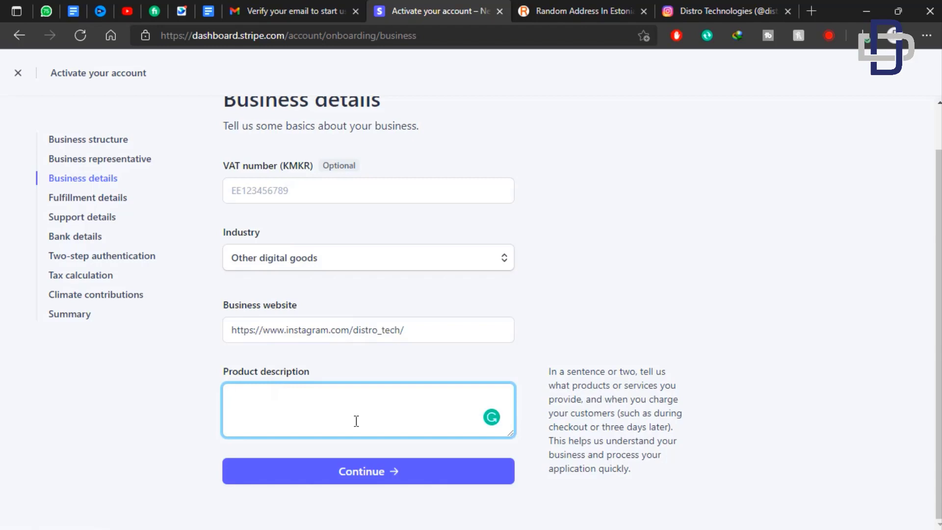
text(we deliver IT)
key(Caps_Lock)
text(se)
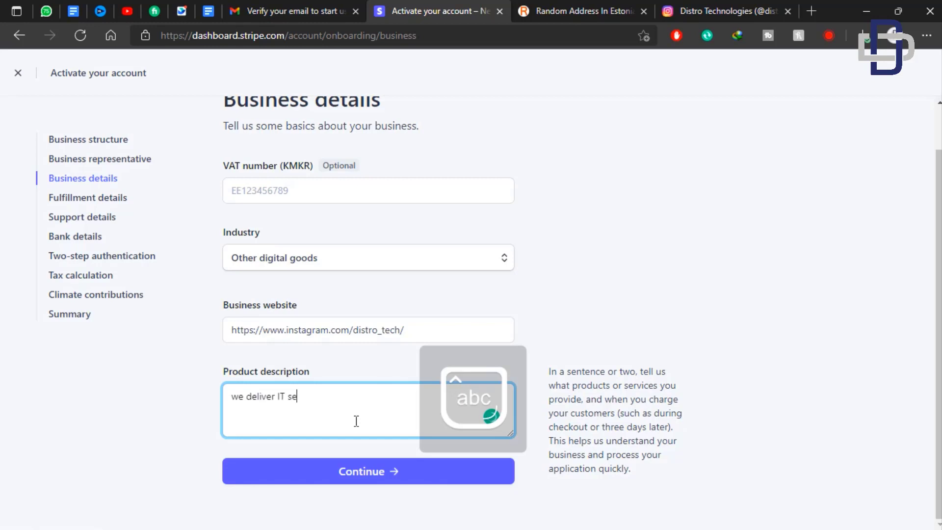
text(rvice)
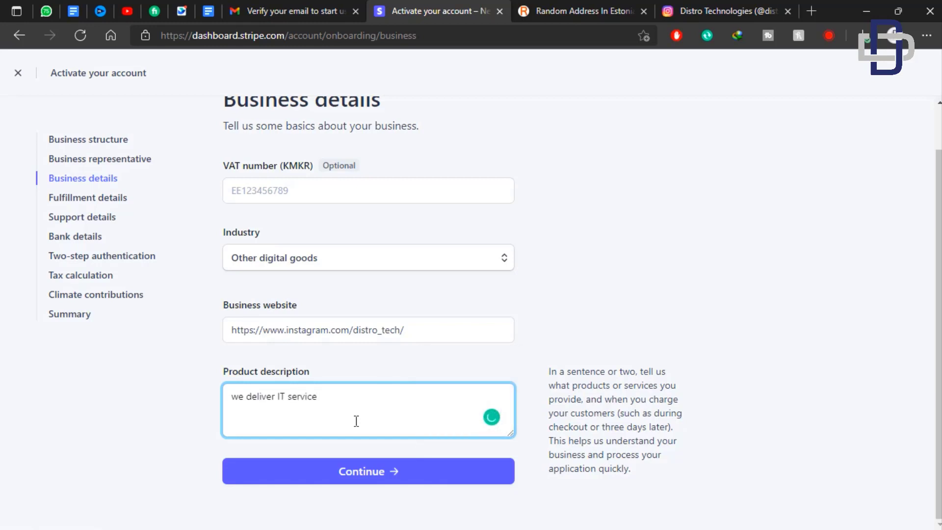
text(s to client all over there)
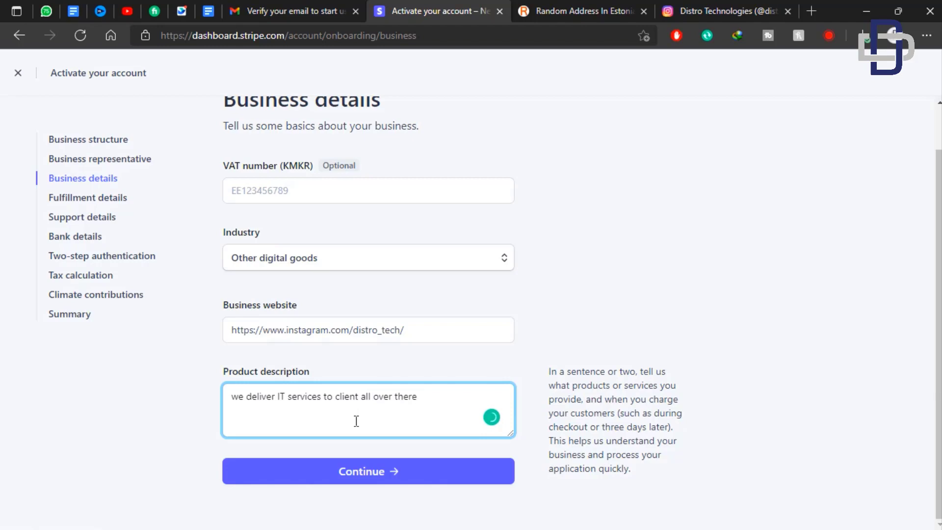
key(BackSpace)
key(BackSpace)
key(BackSpace)
text(world.)
Accept Grammarly's 'clients' fix, add 'we are very fast and reliable.', and submit the business details
mouse_move(338, 400)
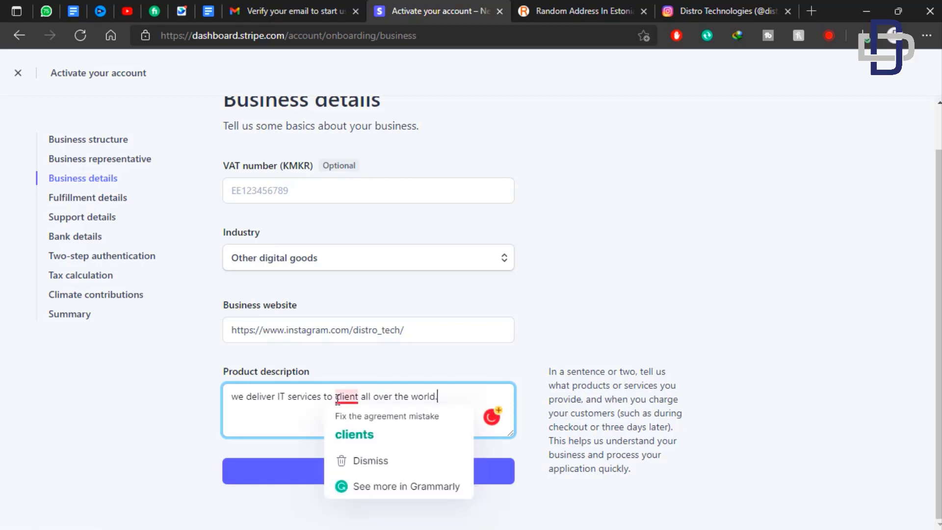
click(354, 434)
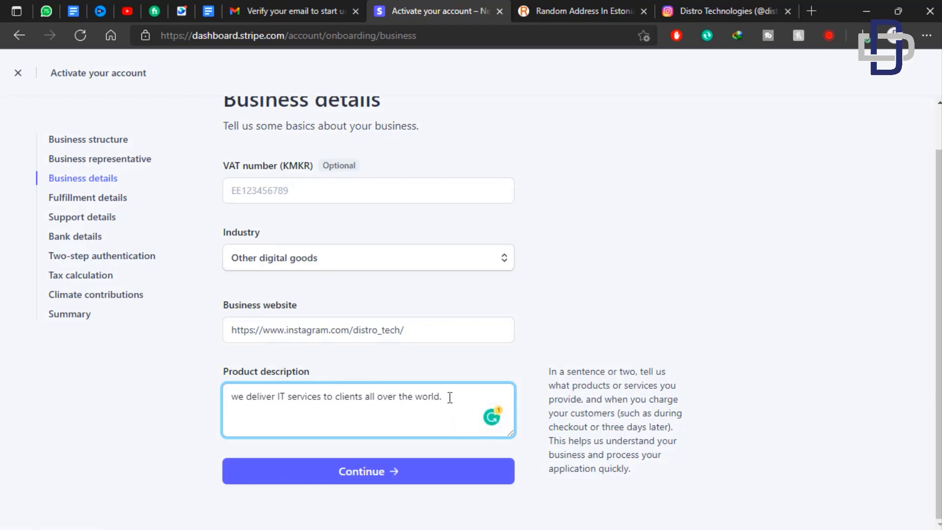
key(Caps_Lock)
text(W)
key(Caps_Lock)
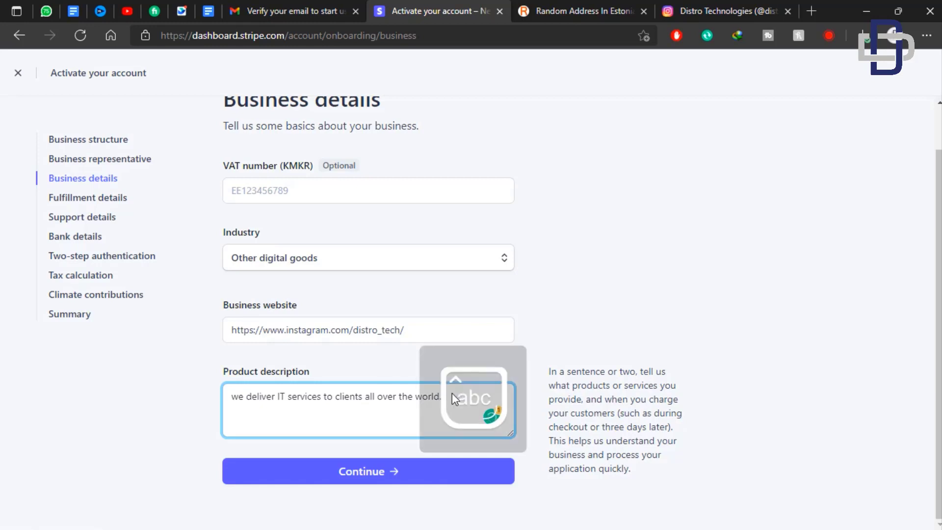
key(BackSpace)
text(we are very fast and reliable.)
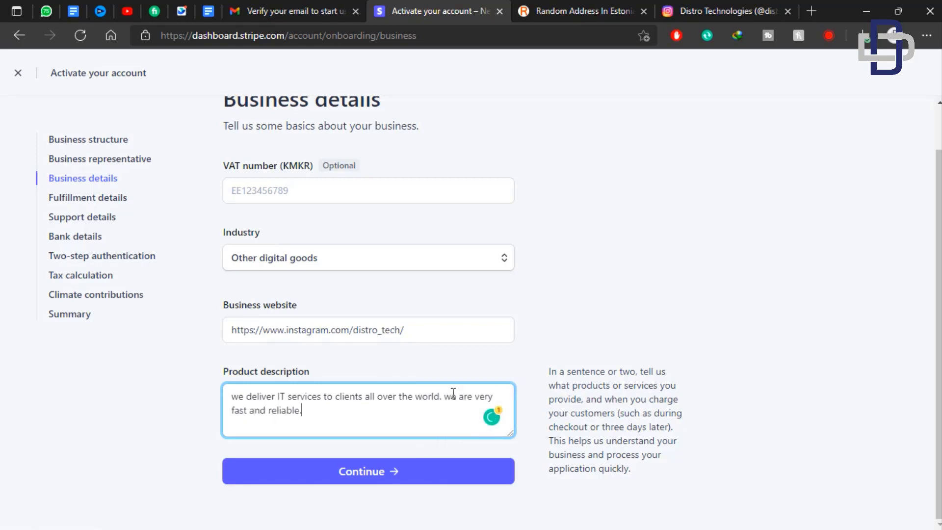
click(397, 474)
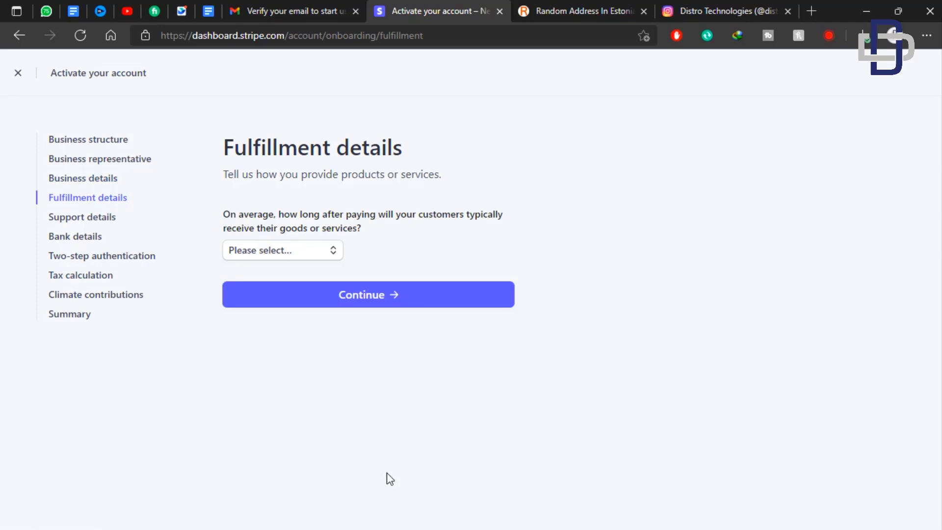
Set the customer delivery time to 'Within 2 weeks' and submit the fulfillment details
click(322, 250)
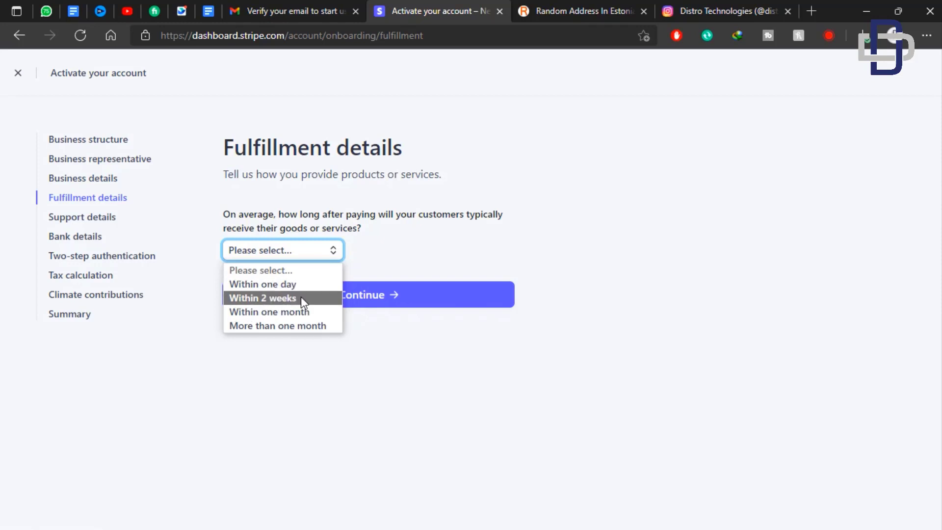
click(316, 299)
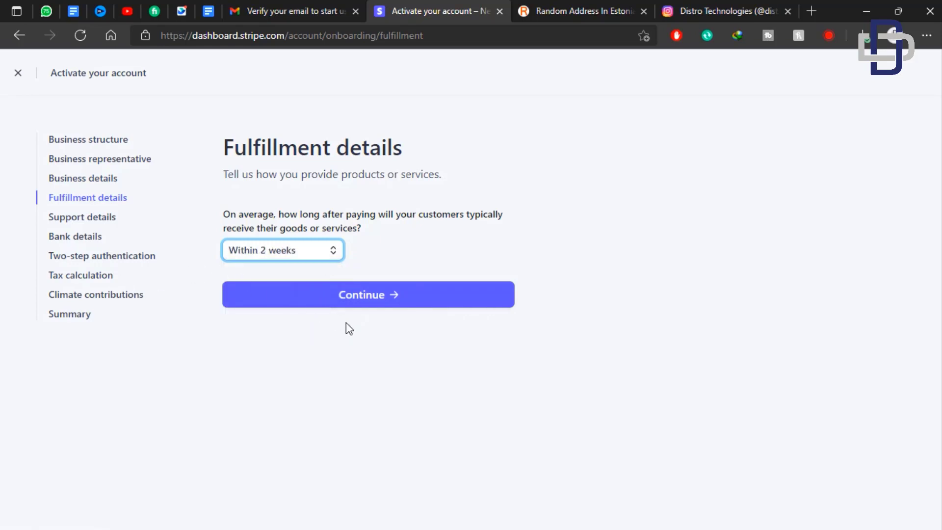
click(370, 304)
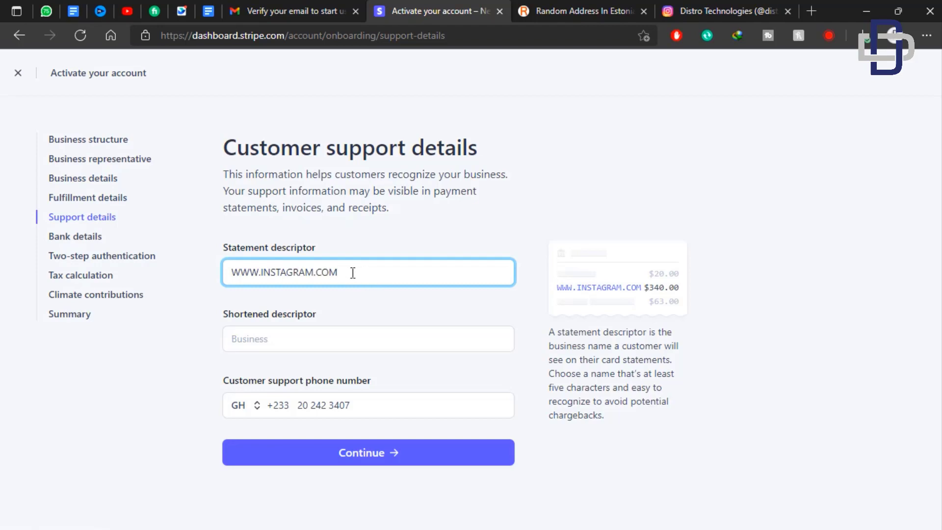
drag(374, 273, 235, 273)
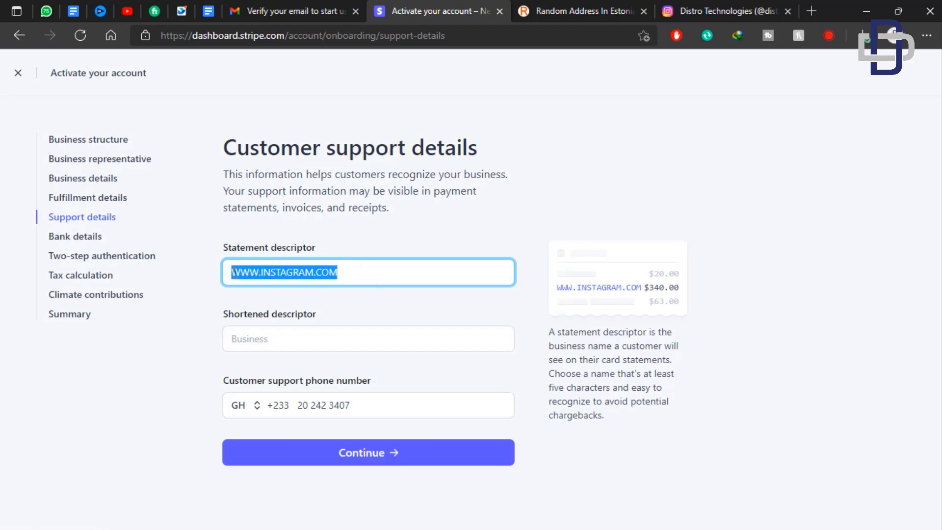
key(BackSpace)
key(Caps_Lock)
text(D)
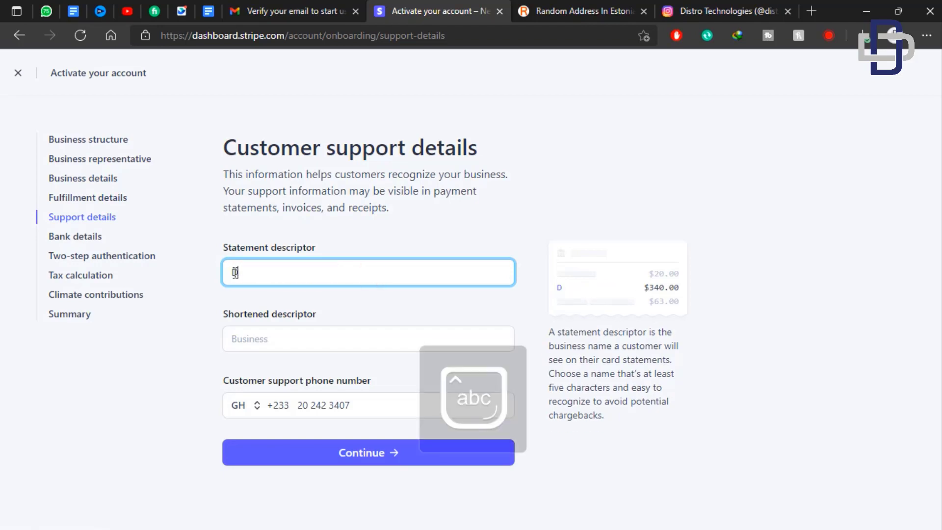
text(istro)
key(Caps_Lock)
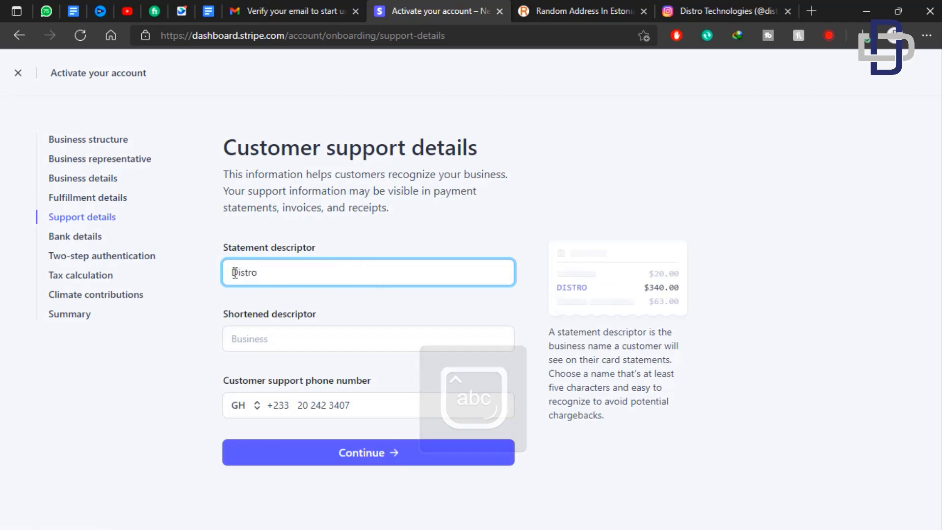
text(T)
key(Caps_Lock)
text(echno)
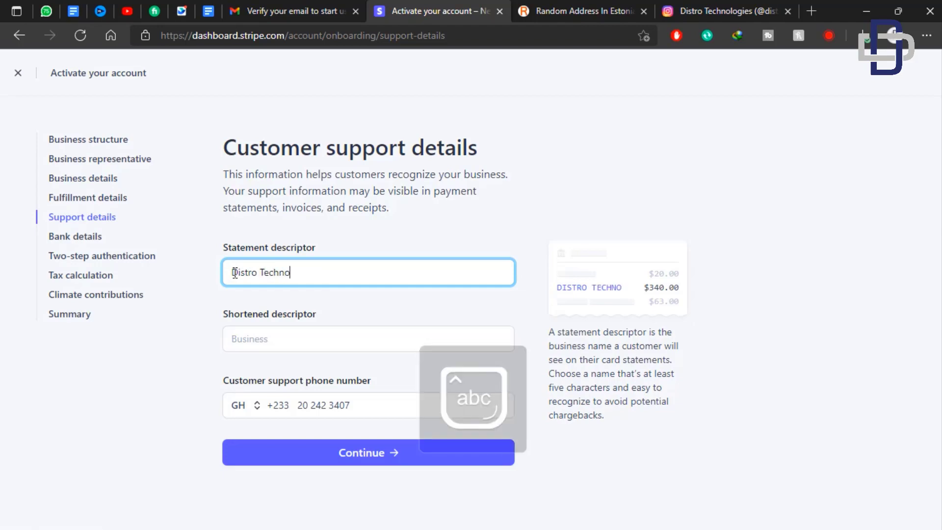
text(logies)
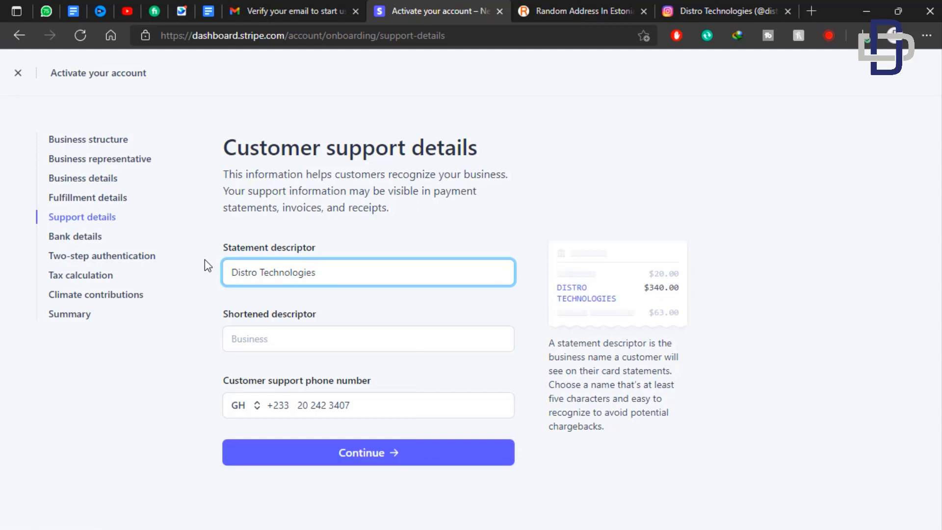
Enter 'DistroTech' as the shortened descriptor and submit the customer support details
click(264, 339)
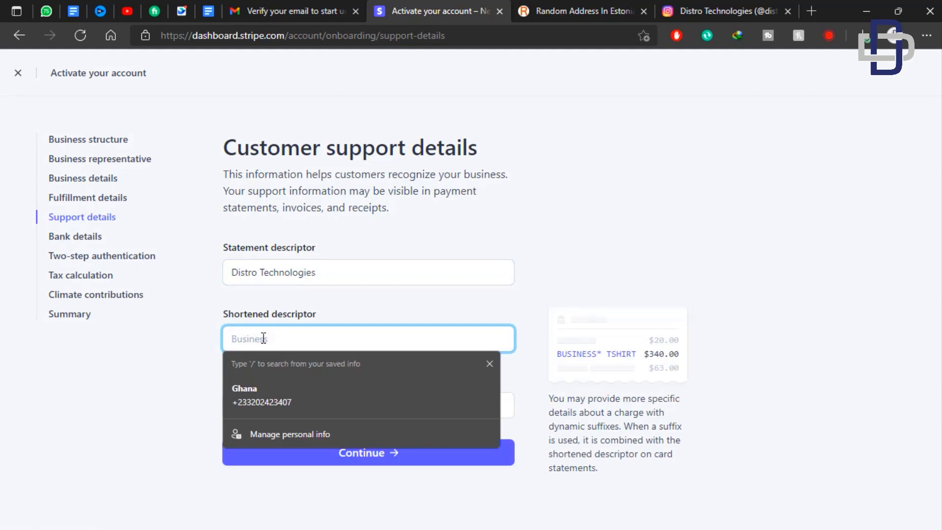
key(Caps_Lock)
text(D)
key(Caps_Lock)
text(istro)
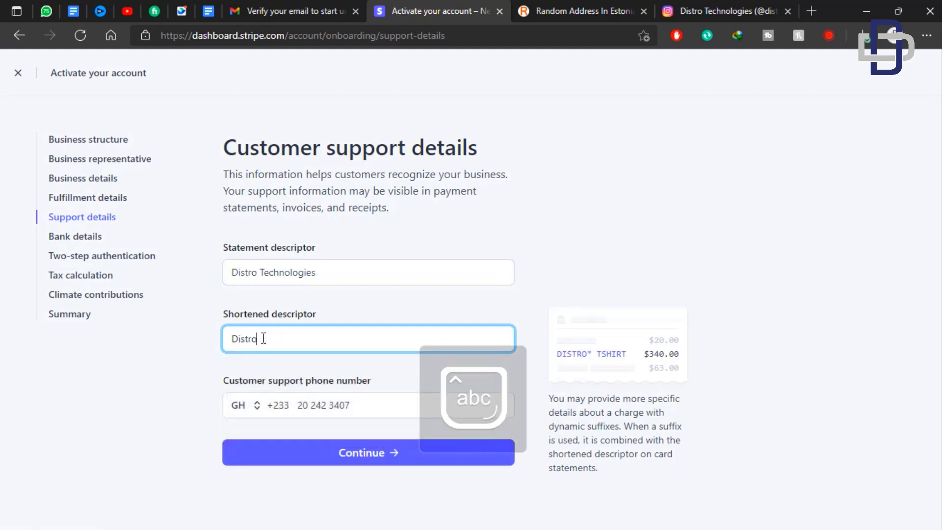
key(Caps_Lock)
text(T)
key(Caps_Lock)
text(ec)
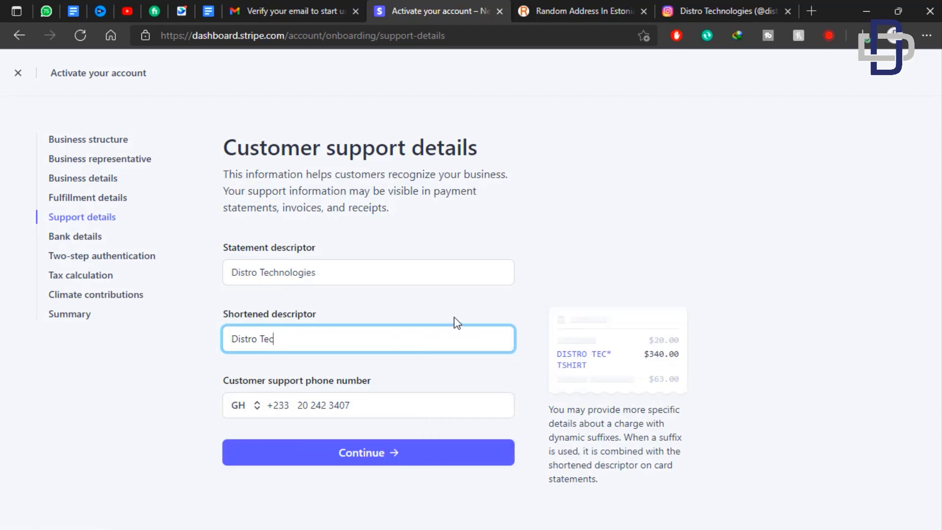
key(BackSpace)
key(BackSpace)
key(BackSpace)
key(BackSpace)
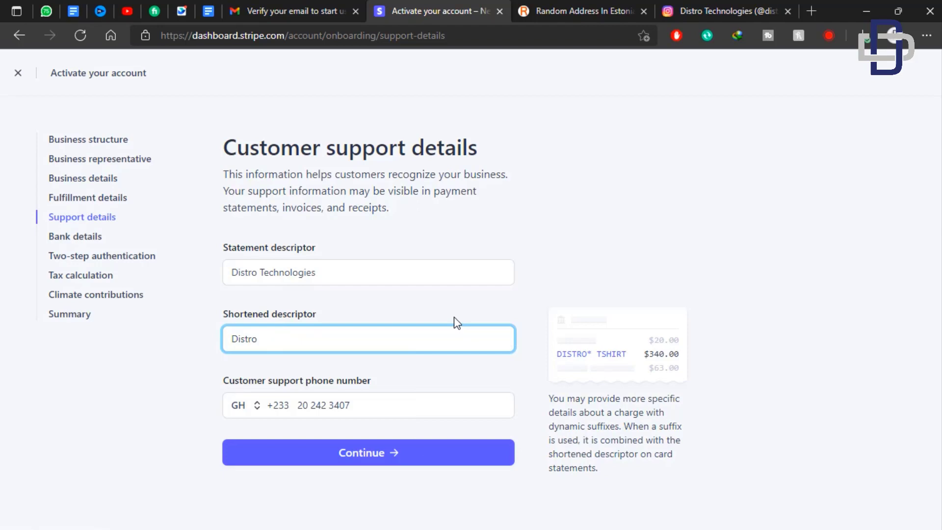
key(Caps_Lock)
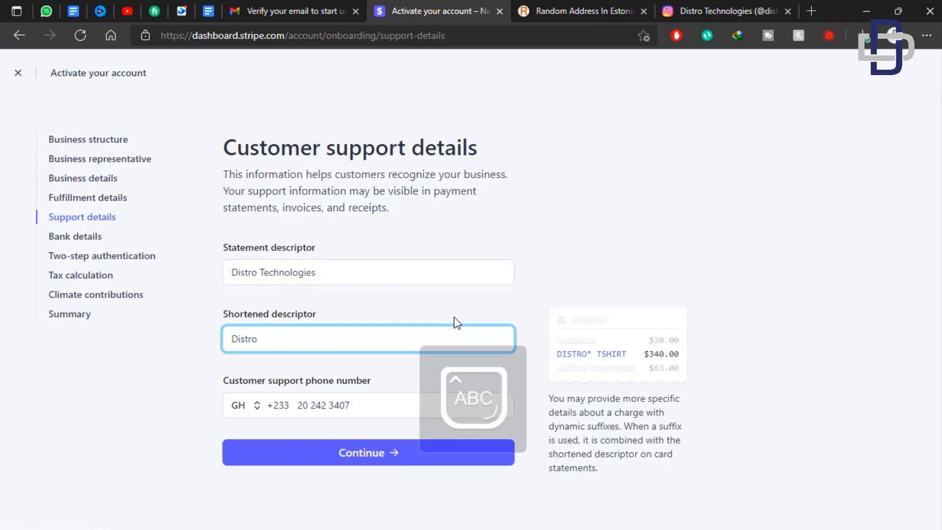
text(T)
key(Caps_Lock)
text(ech)
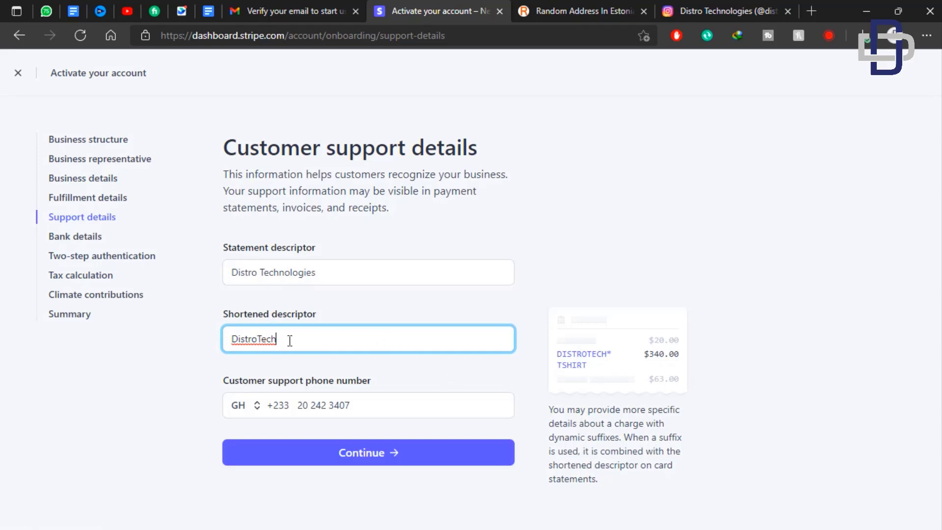
click(258, 338)
click(358, 464)
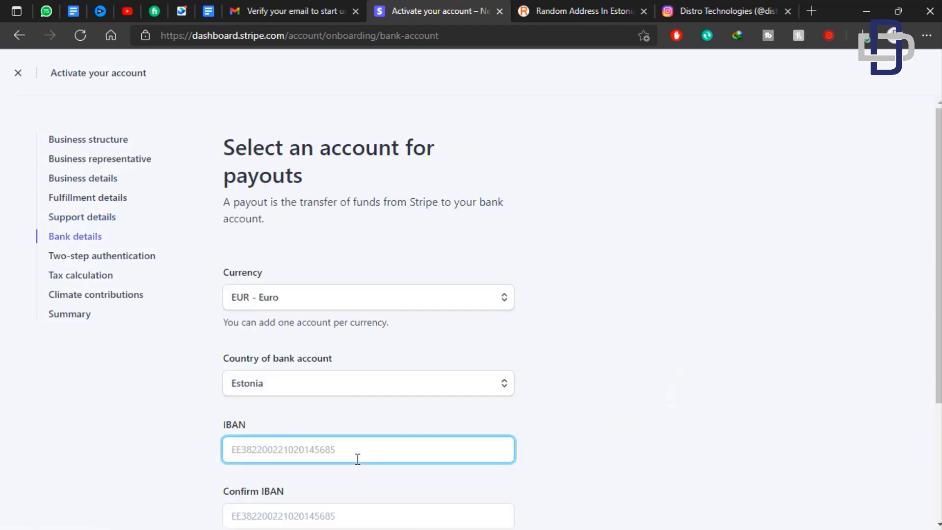
Close the Instagram tab and the Estonian random-address tab, keeping the Stripe payout page
scroll(357, 458, down, 3)
scroll(358, 459, up, 2)
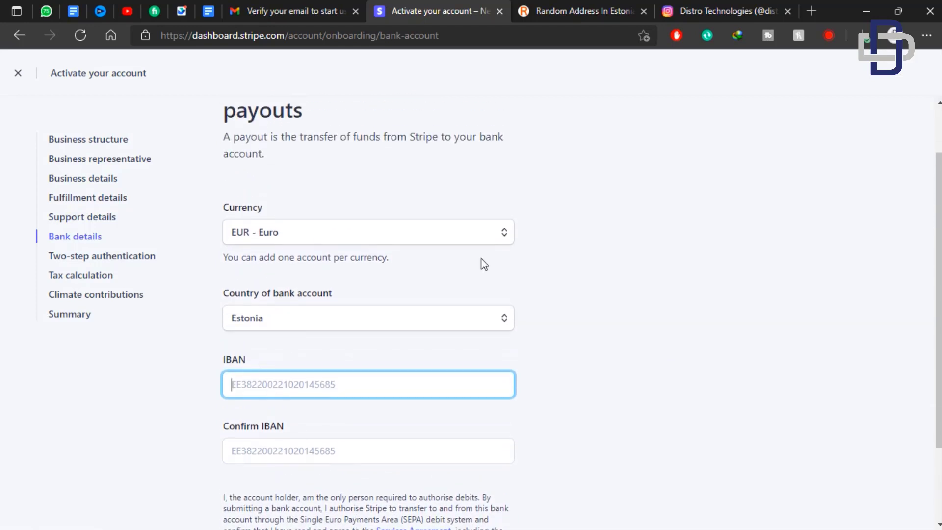
scroll(330, 261, up, 1)
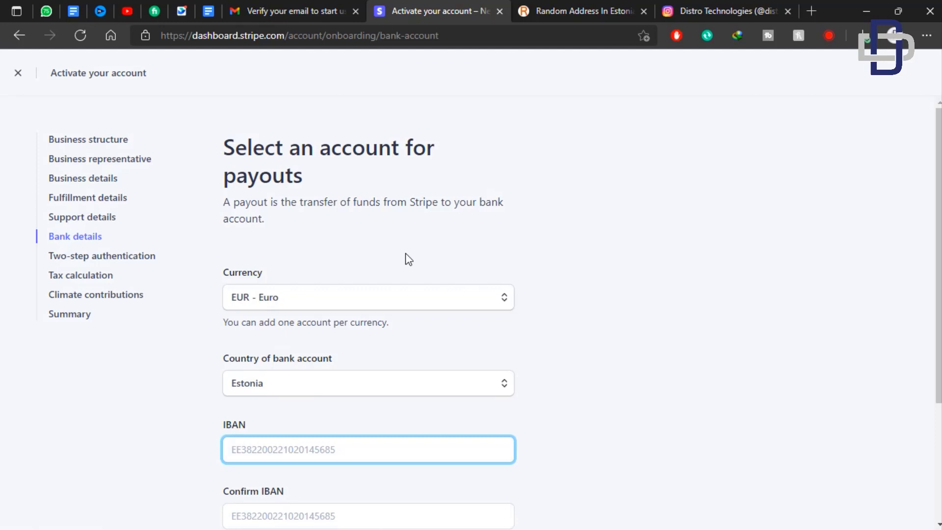
click(793, 12)
click(789, 11)
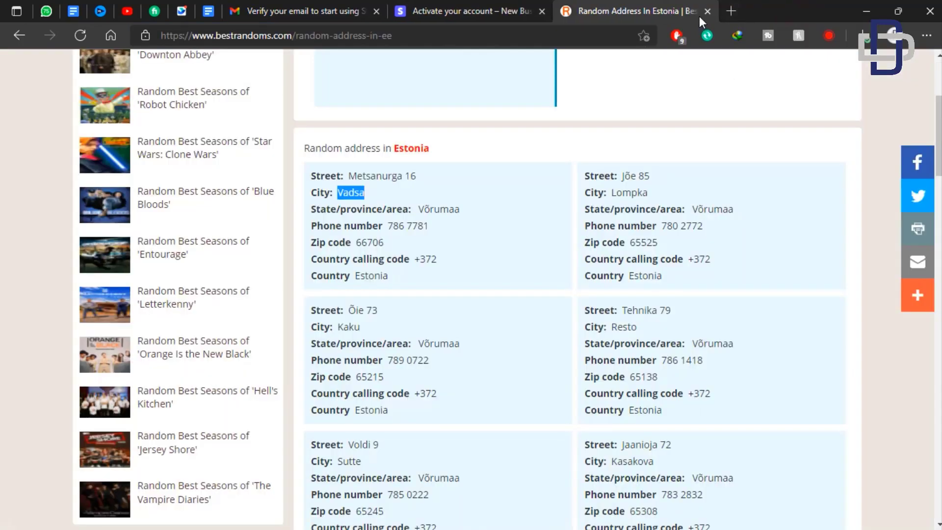
click(707, 10)
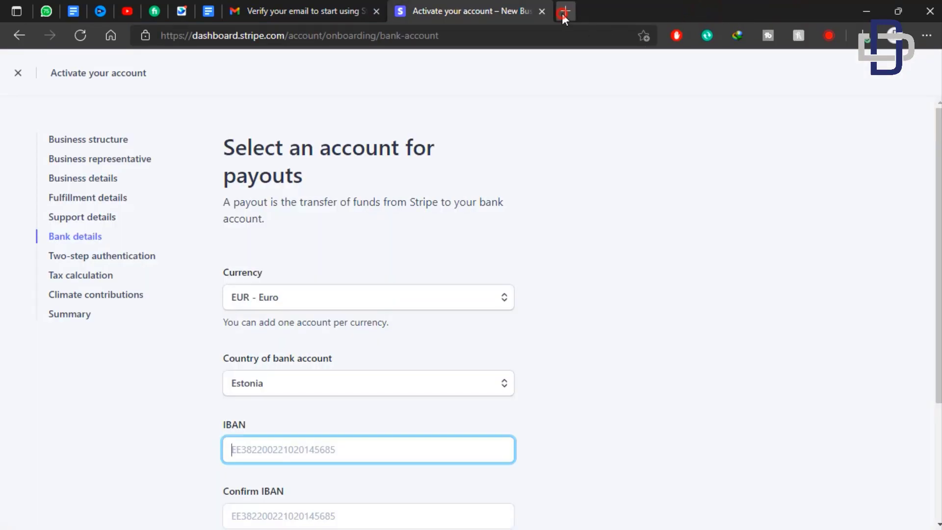
Go to payoneer.com/accounts/ in a new tab using the address suggestion
click(561, 13)
text(pay)
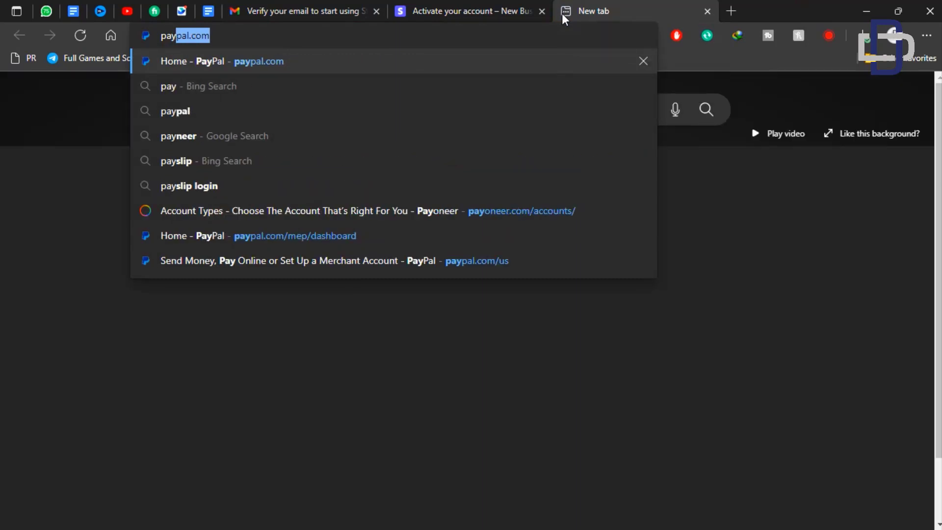
text(on)
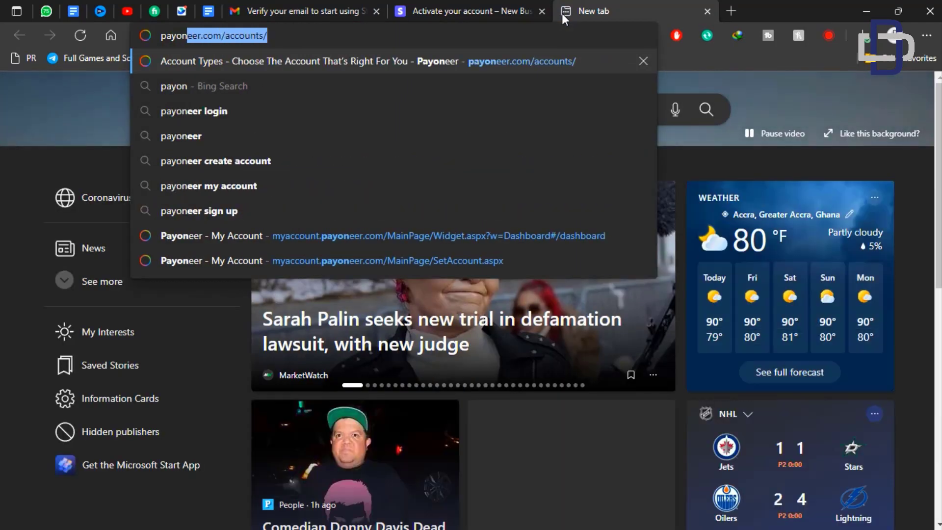
key(Right)
key(Return)
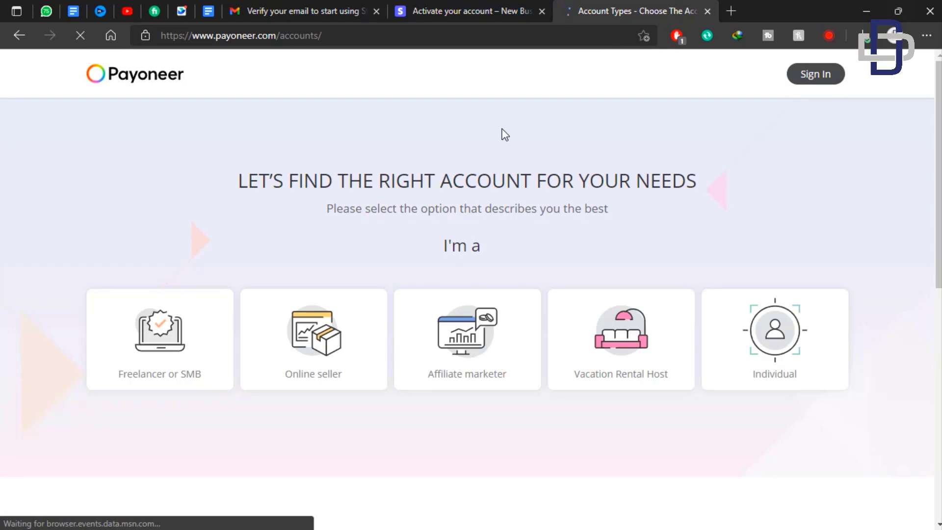
Sign in to Payoneer and display the USA (USD) receiving account's bank details
click(812, 77)
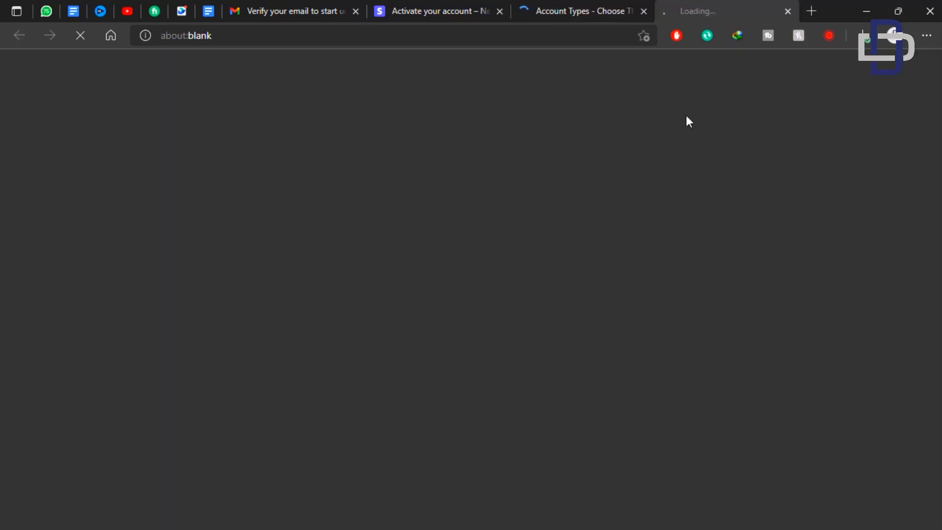
click(644, 12)
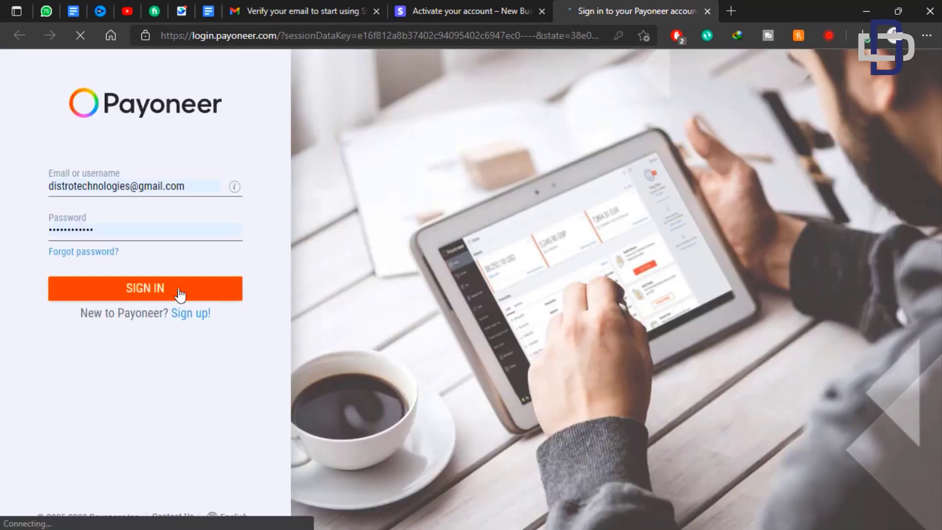
click(169, 286)
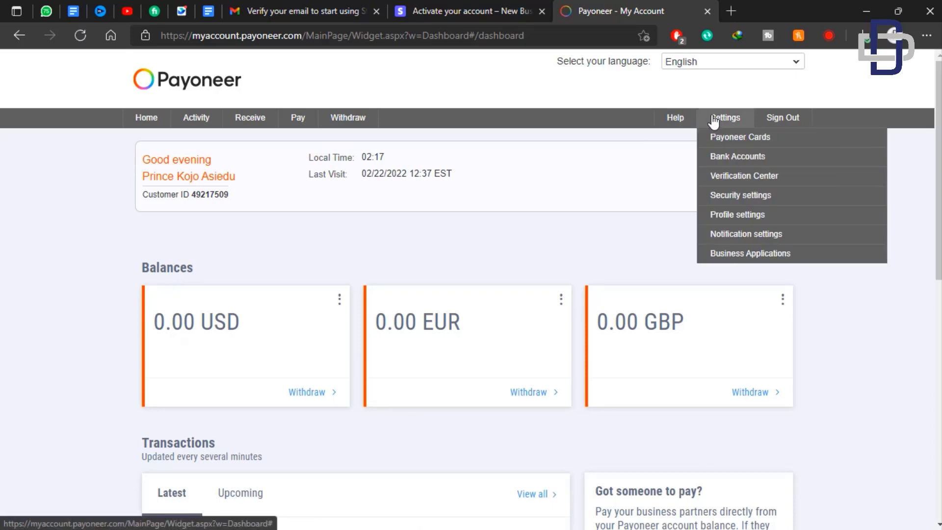
mouse_move(709, 126)
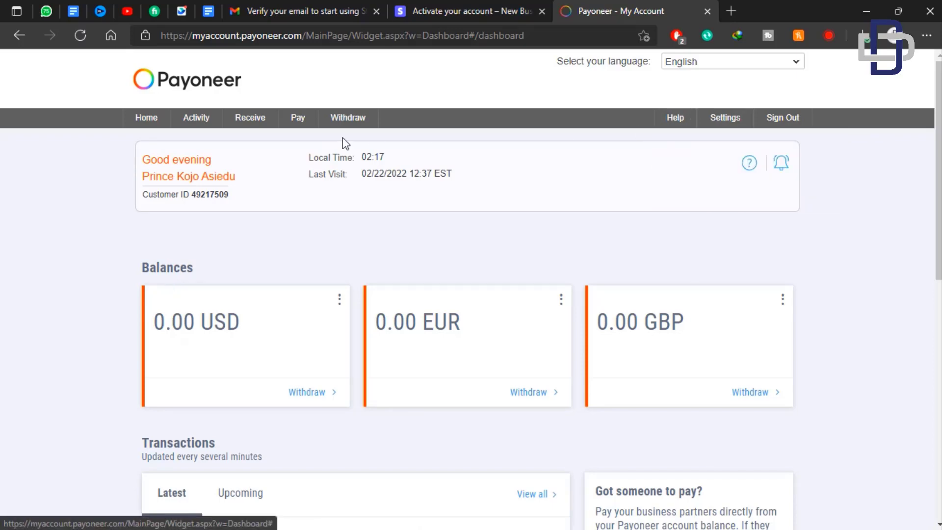
mouse_move(269, 127)
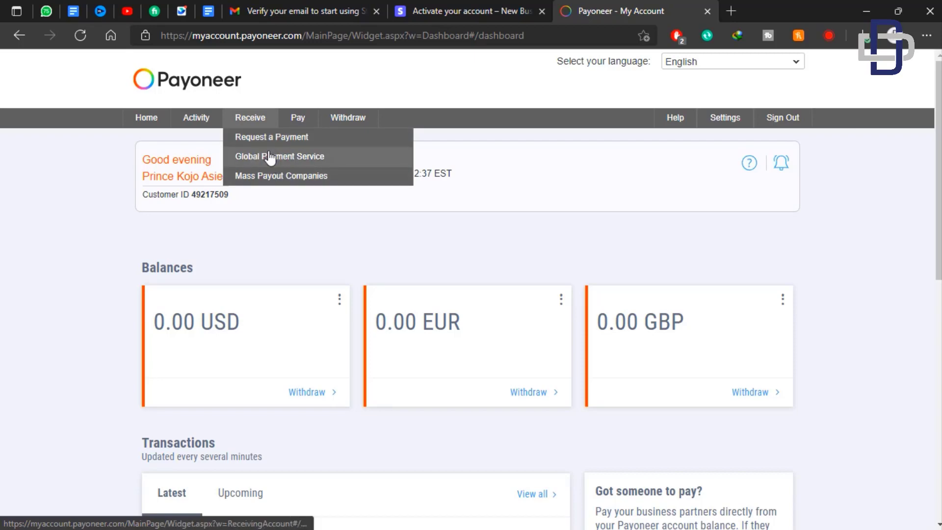
click(270, 157)
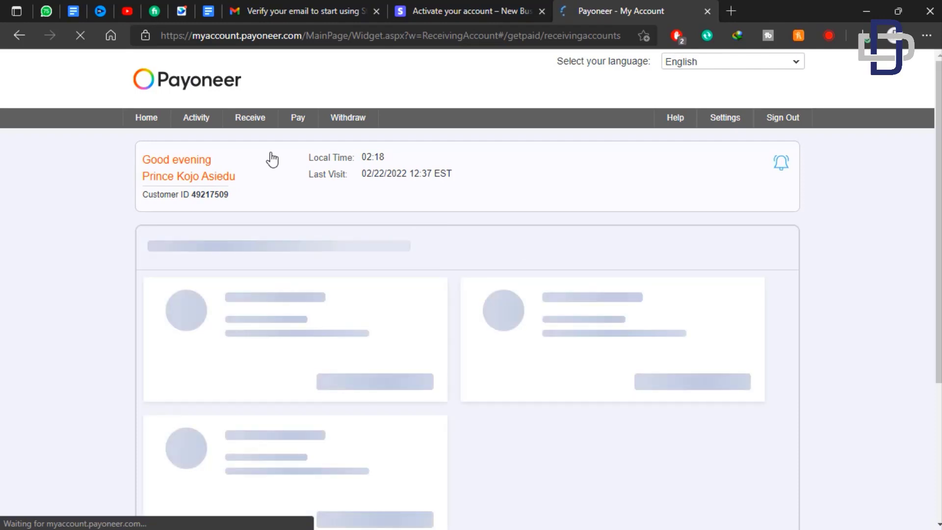
scroll(289, 197, down, 3)
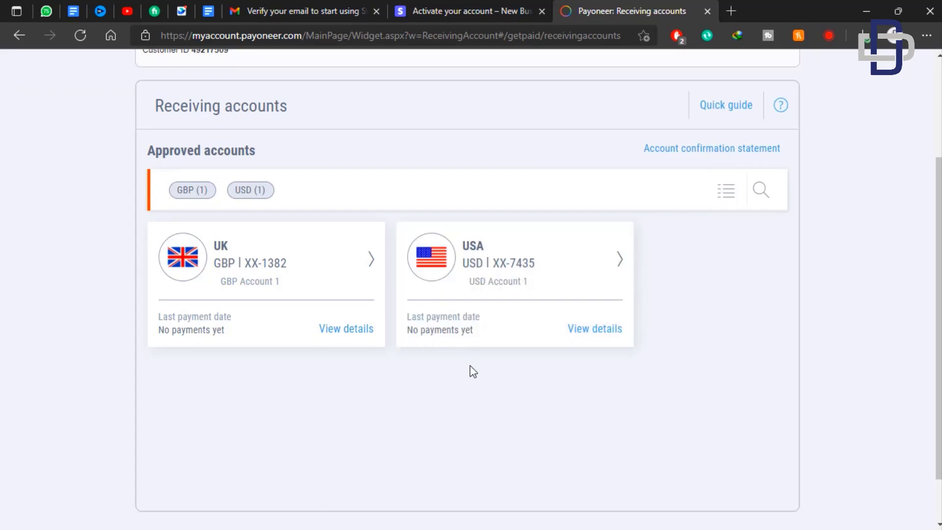
click(516, 284)
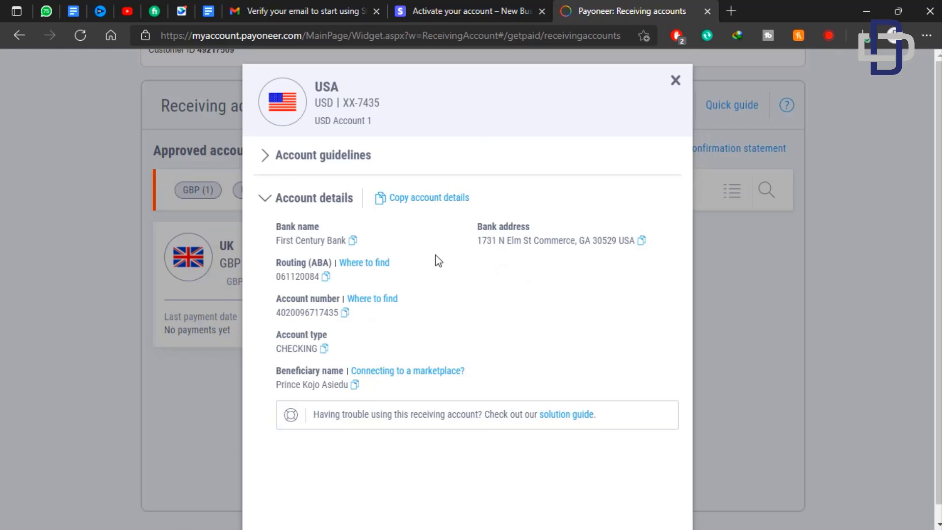
Back in Stripe, choose USD - US Dollar currency and United States as bank account country
click(448, 11)
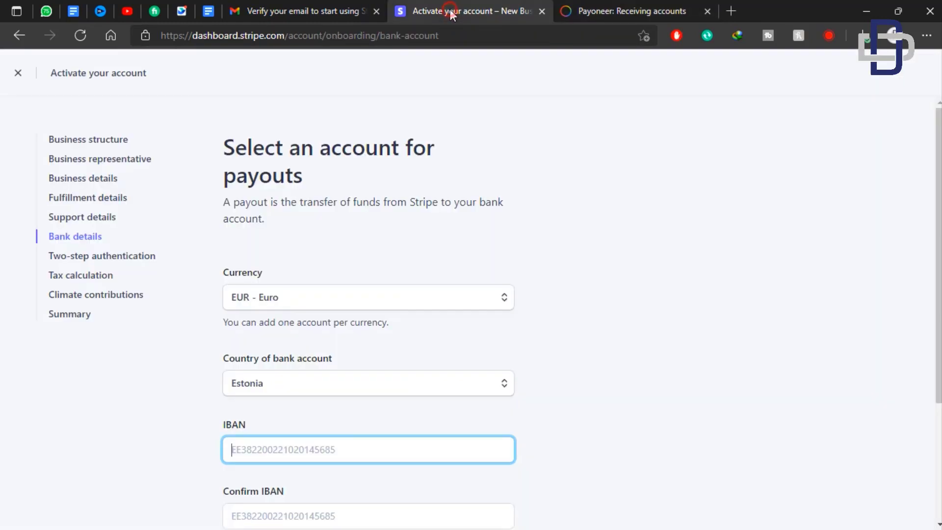
scroll(290, 271, down, 1)
click(273, 234)
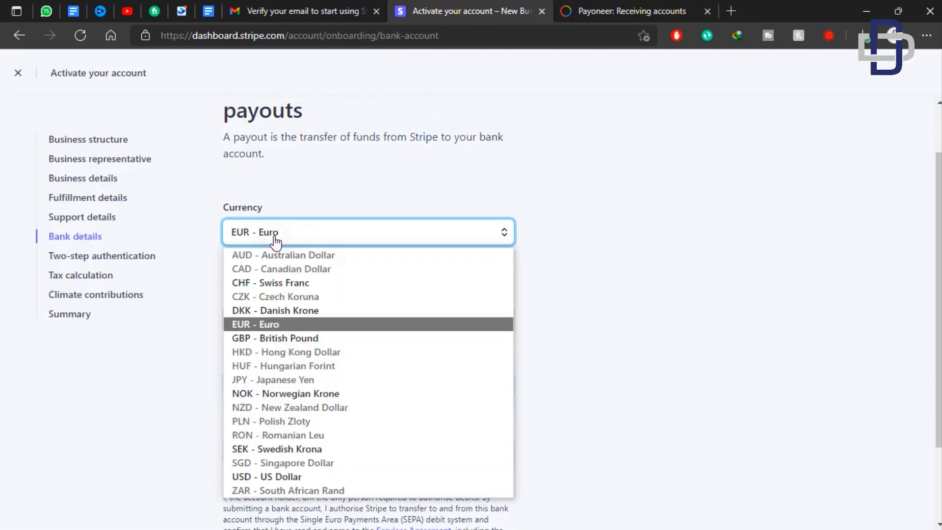
click(297, 475)
scroll(304, 363, down, 1)
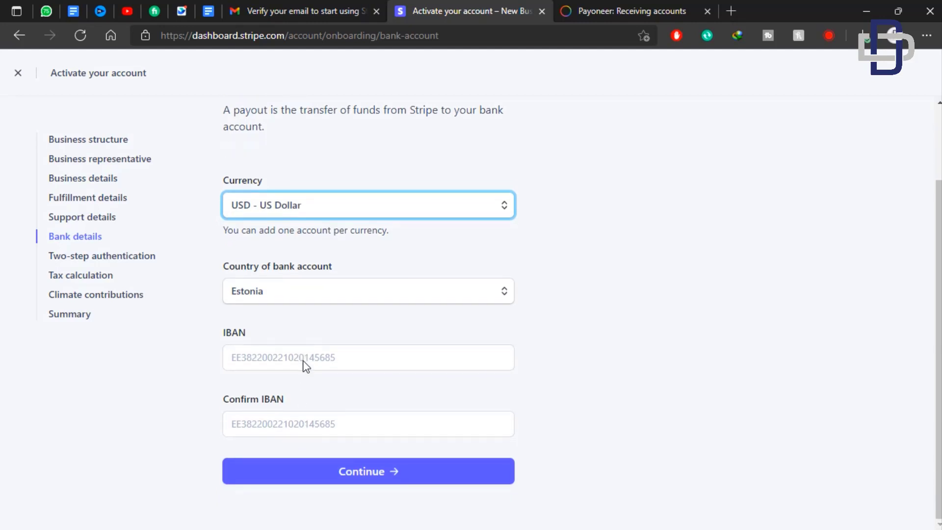
click(299, 293)
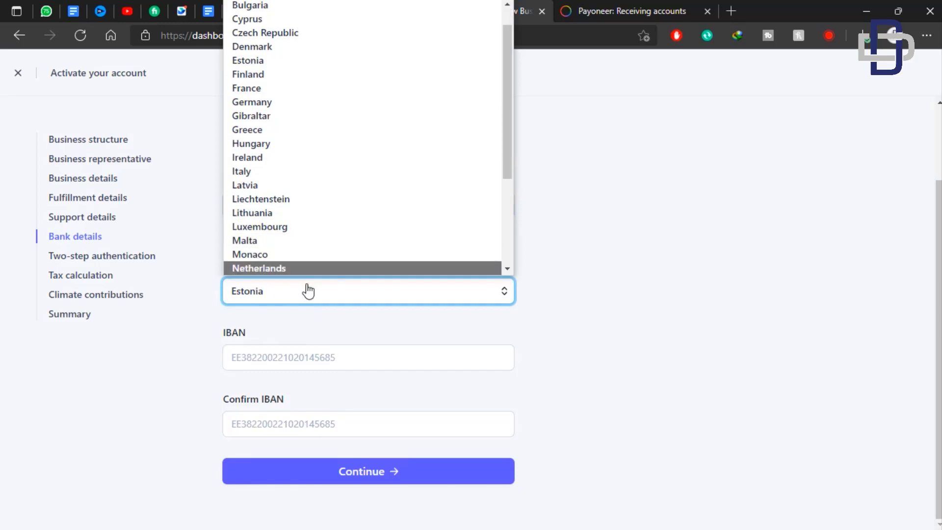
scroll(300, 251, down, 3)
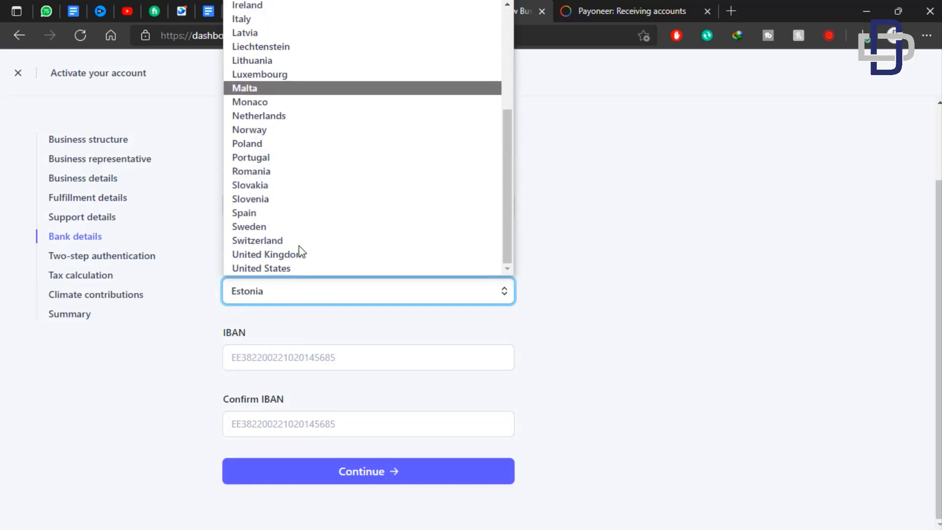
click(308, 268)
scroll(322, 309, down, 1)
scroll(325, 319, down, 3)
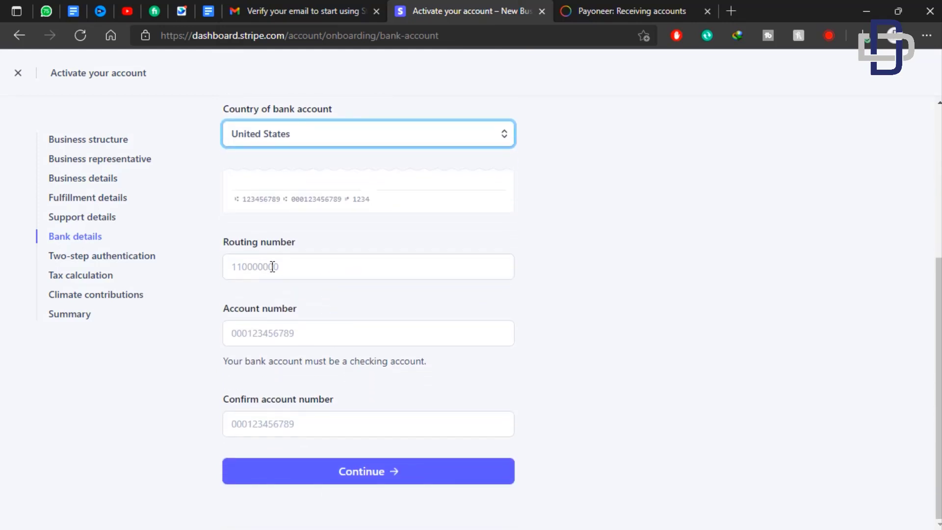
Copy the routing number from Payoneer into Stripe's Routing number field
click(608, 3)
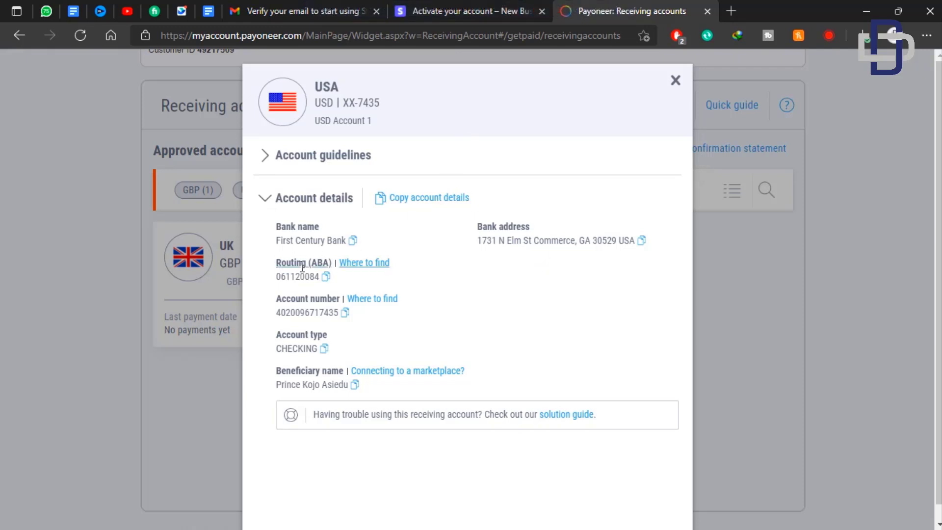
click(326, 277)
click(502, 7)
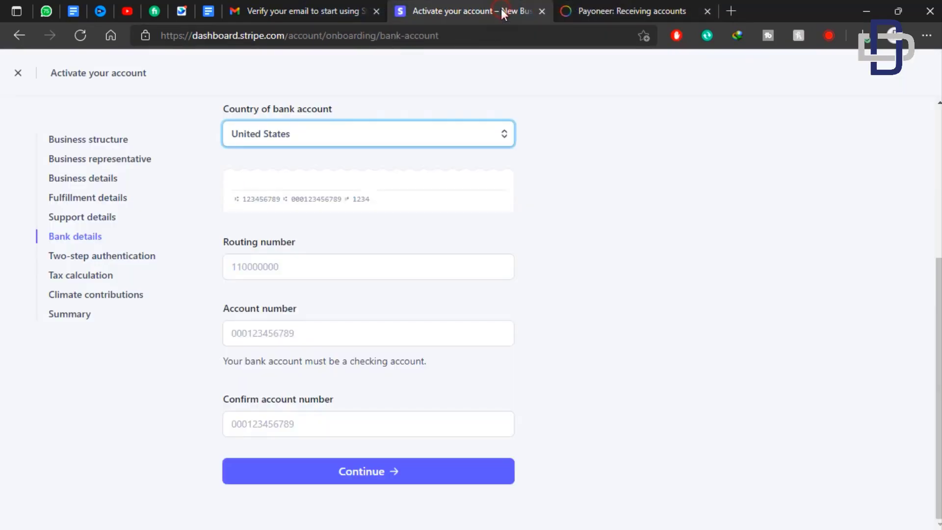
click(296, 266)
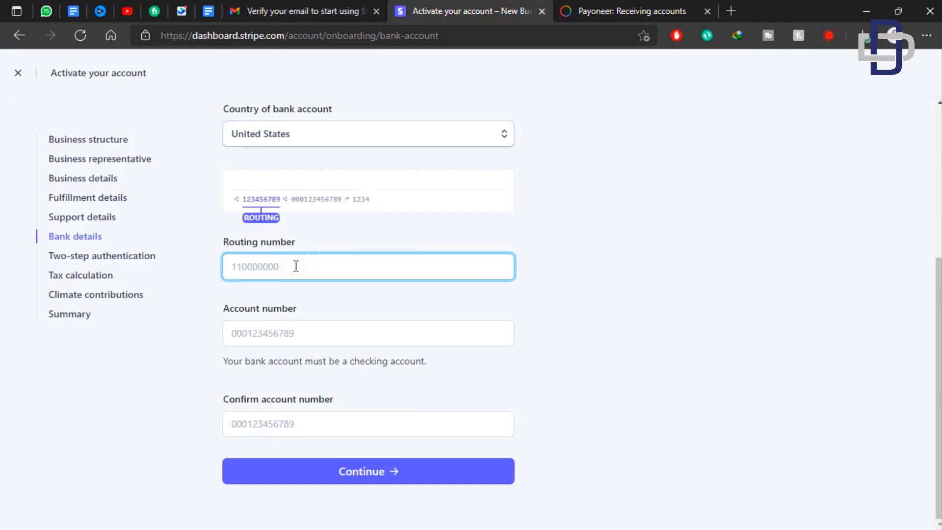
key(ctrl+v)
Copy the Payoneer account number into Account number and Confirm account number, then submit bank details
click(281, 333)
click(608, 13)
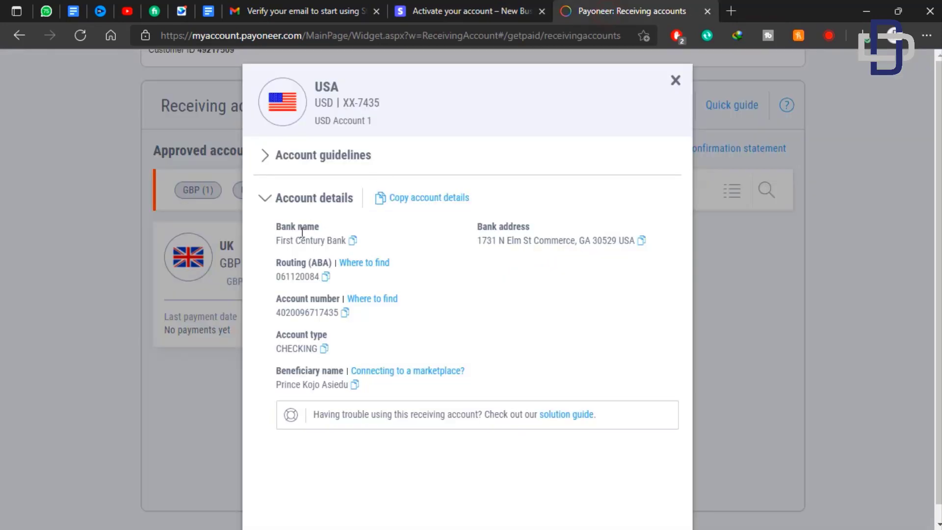
click(345, 312)
click(487, 6)
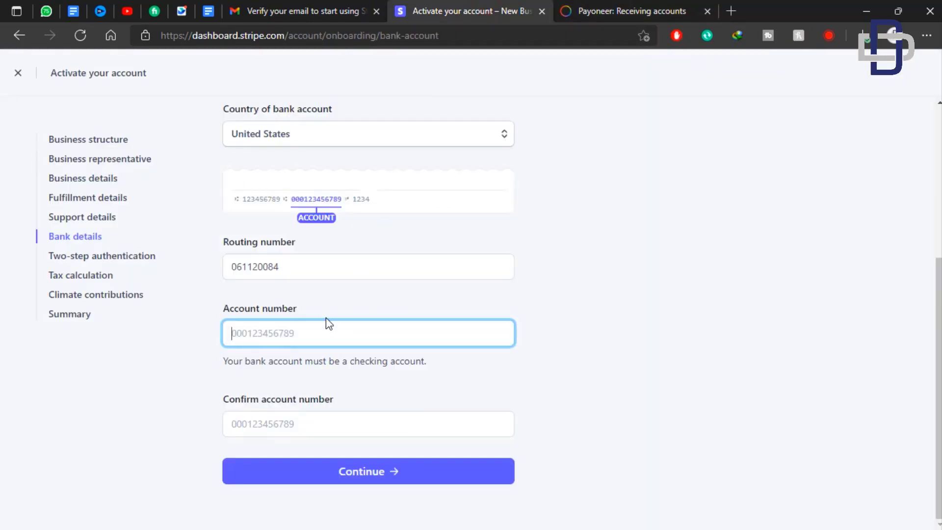
right_click(311, 335)
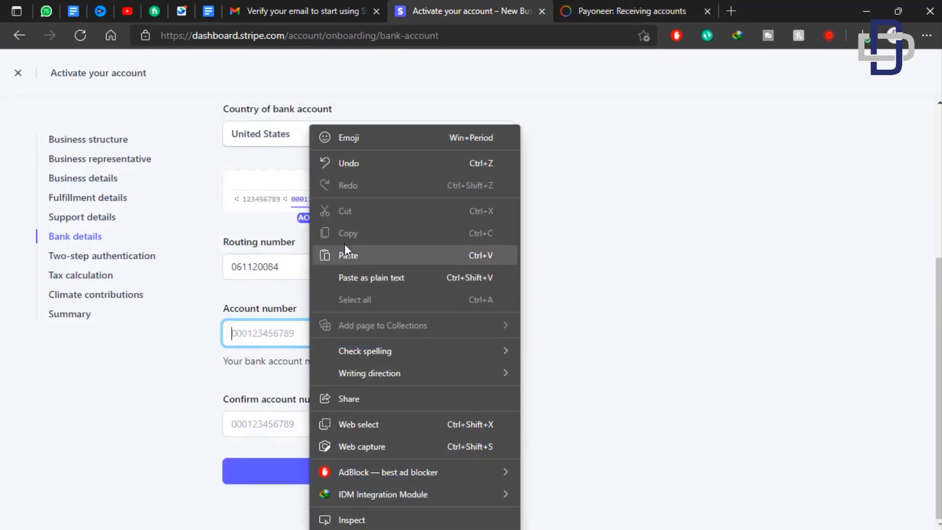
click(345, 253)
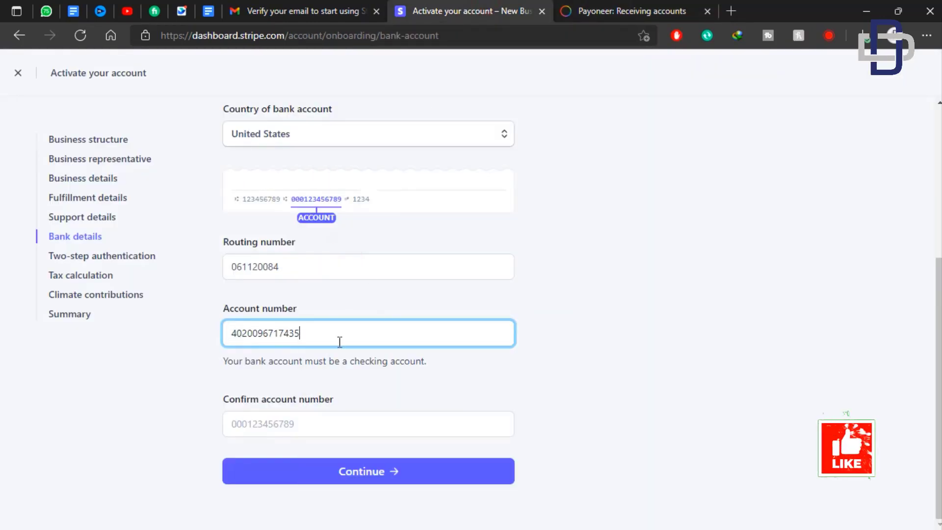
click(269, 425)
key(ctrl+v)
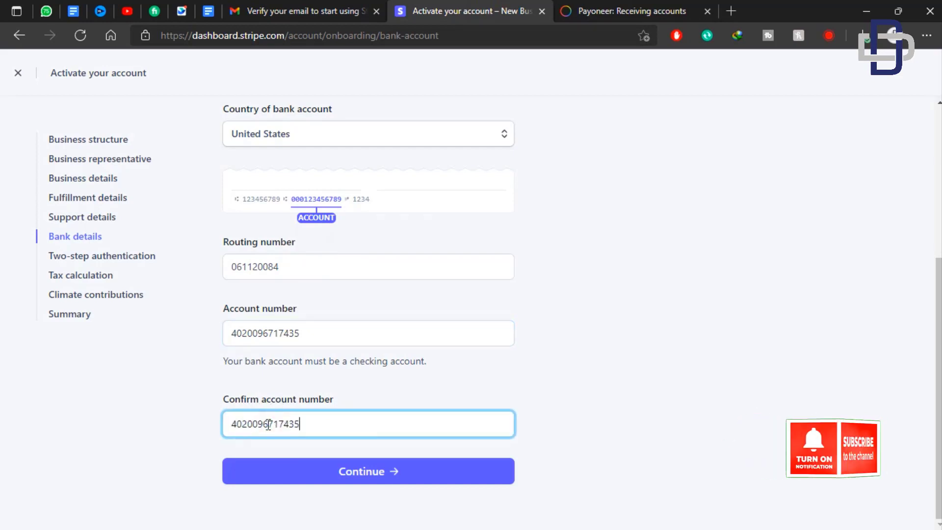
click(356, 475)
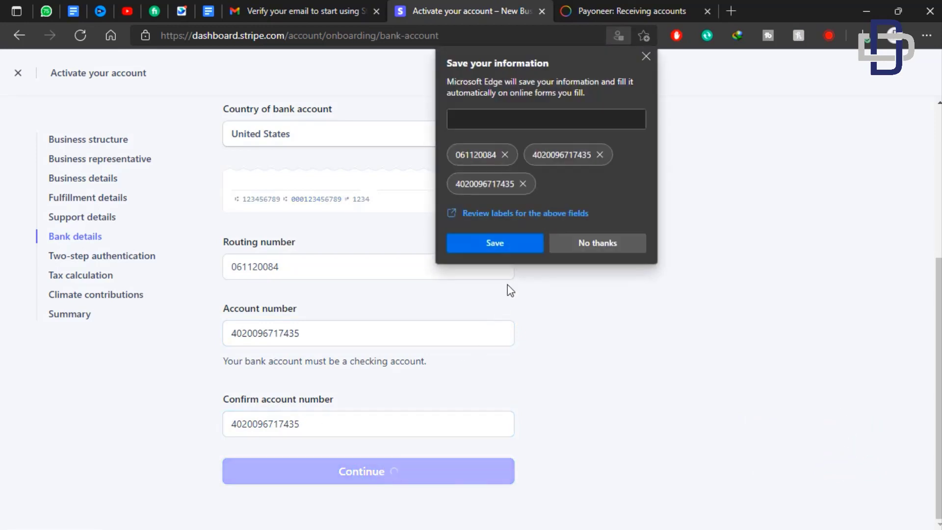
Save the browser autofill, verify two-step authentication by SMS to the prefilled mobile number, and continue
click(513, 246)
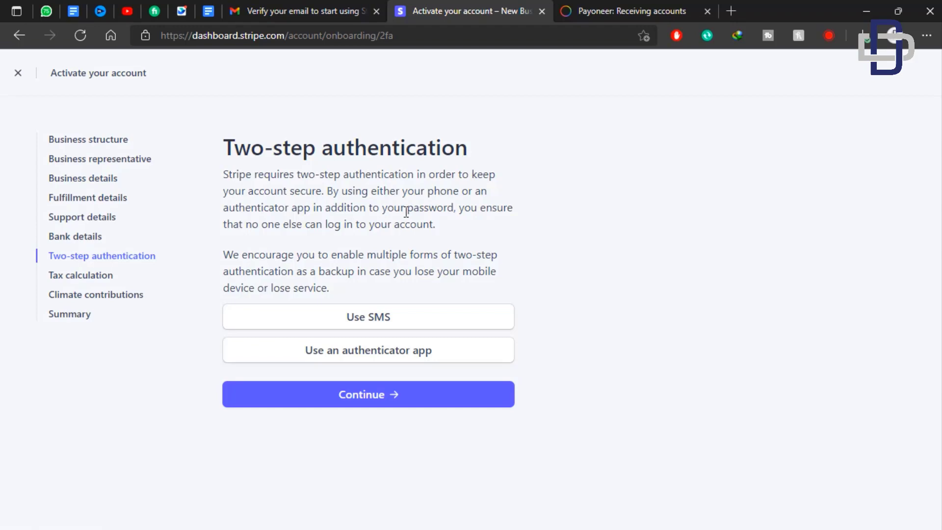
click(376, 317)
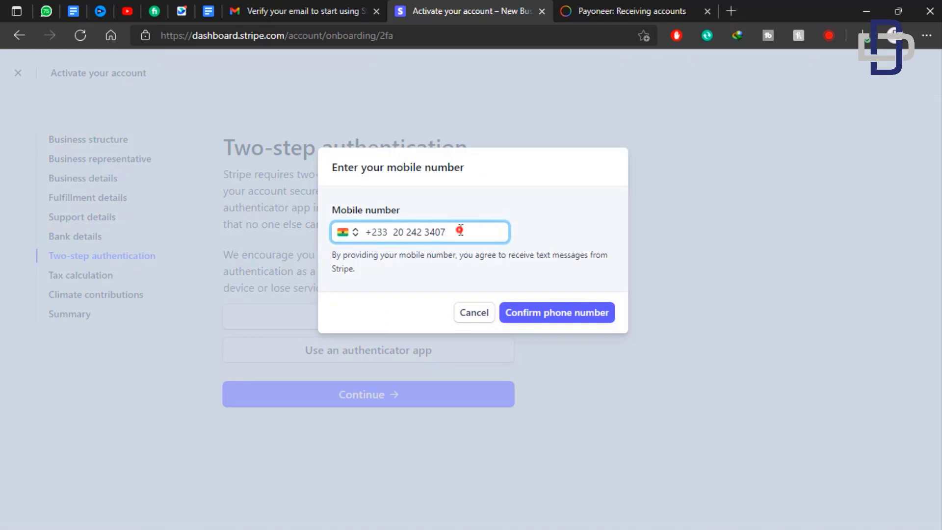
drag(461, 230, 379, 238)
click(504, 231)
click(564, 312)
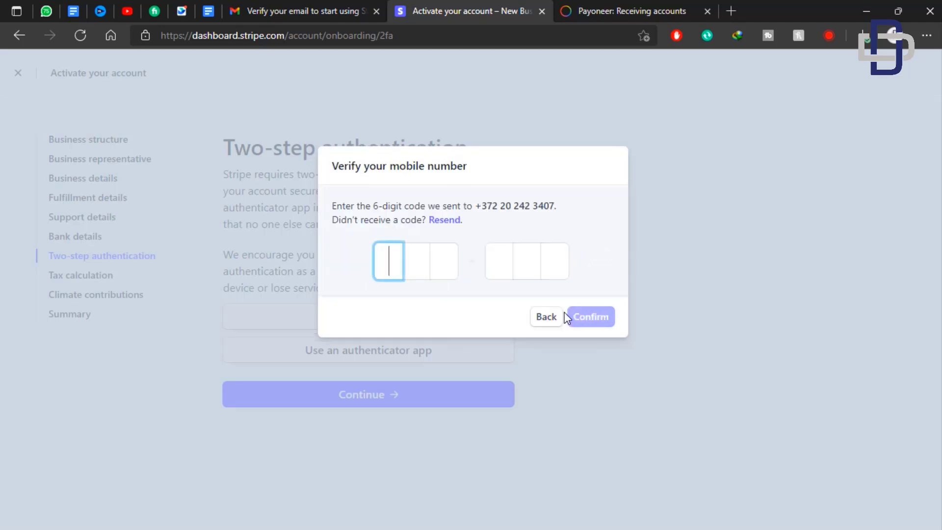
click(562, 316)
click(349, 396)
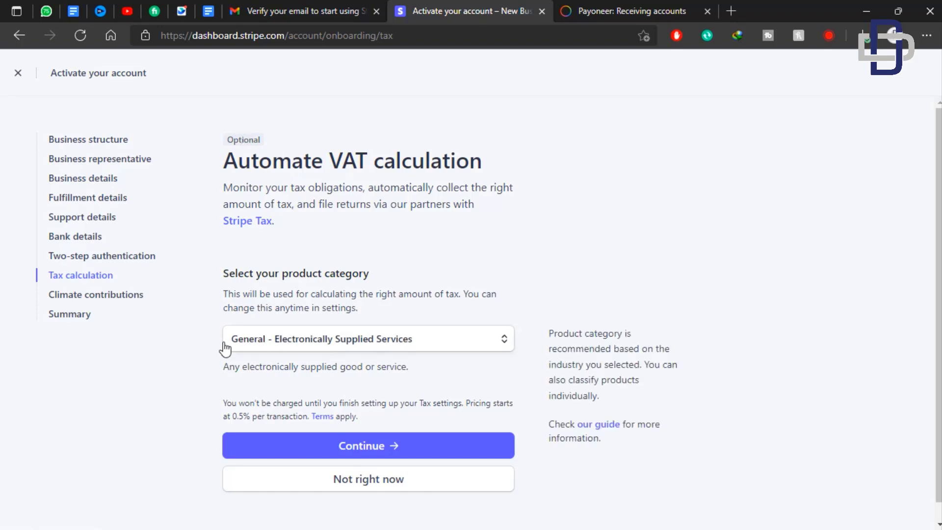
Choose 'Not right now' on Automate VAT calculation and look over the Summary page
scroll(336, 384, down, 1)
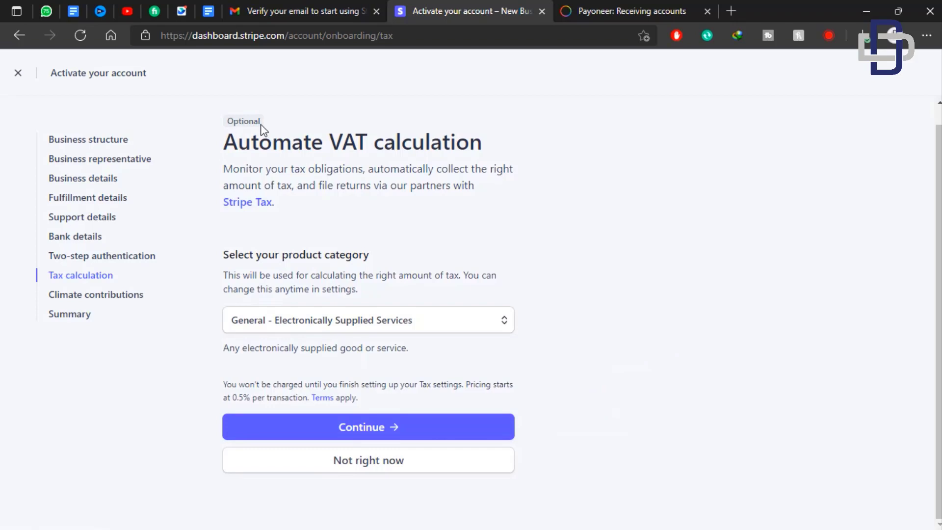
click(361, 467)
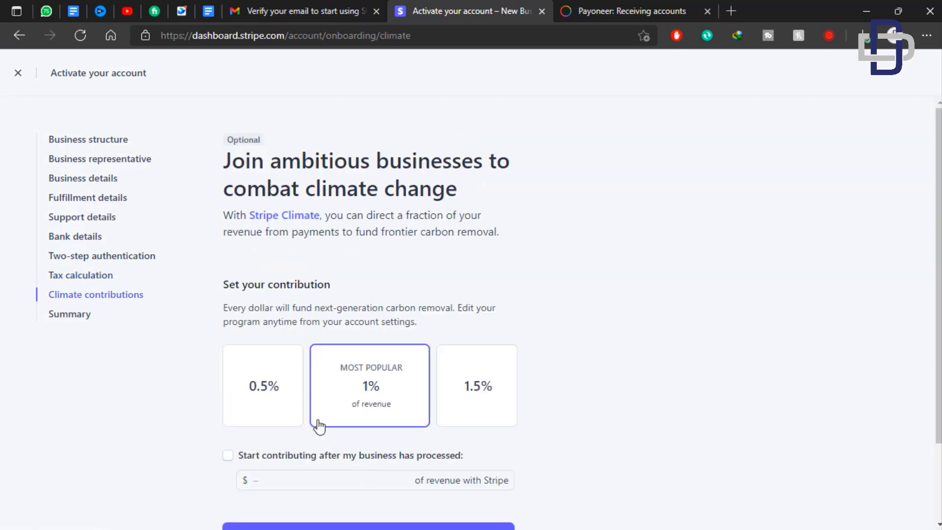
scroll(318, 426, down, 1)
scroll(216, 295, up, 1)
scroll(311, 324, down, 1)
scroll(359, 378, up, 1)
scroll(411, 255, down, 2)
click(340, 472)
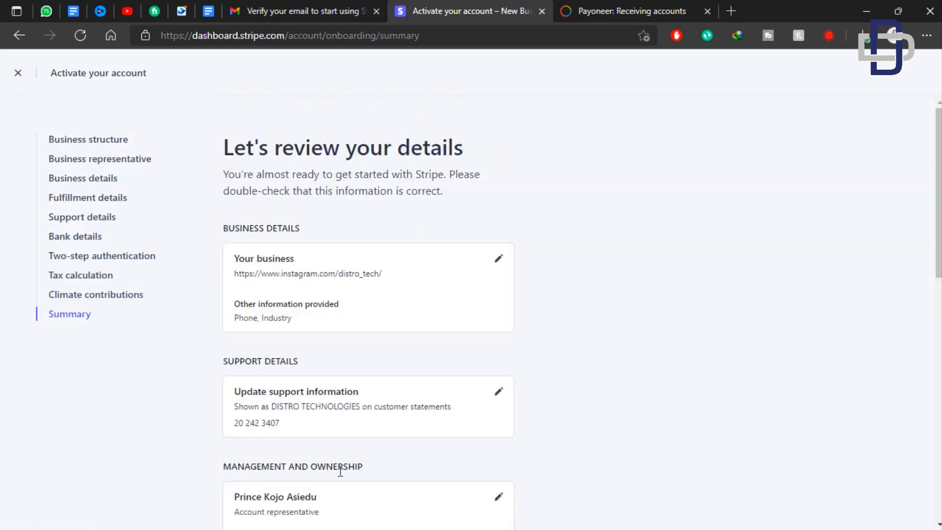
scroll(362, 278, down, 1)
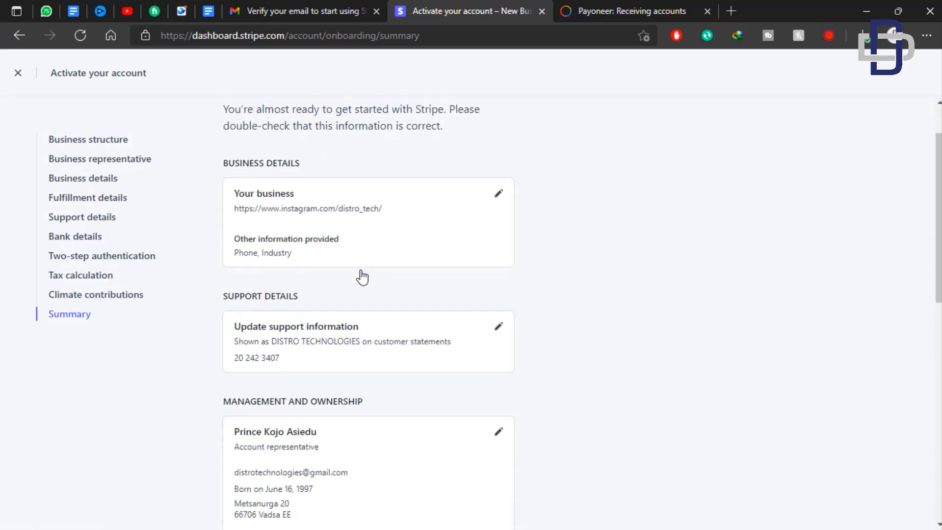
scroll(270, 267, down, 2)
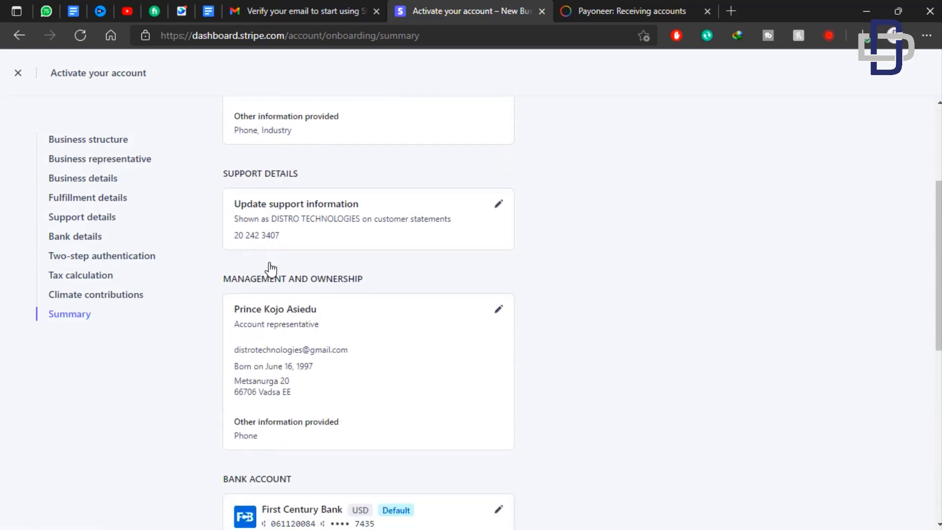
scroll(305, 245, down, 1)
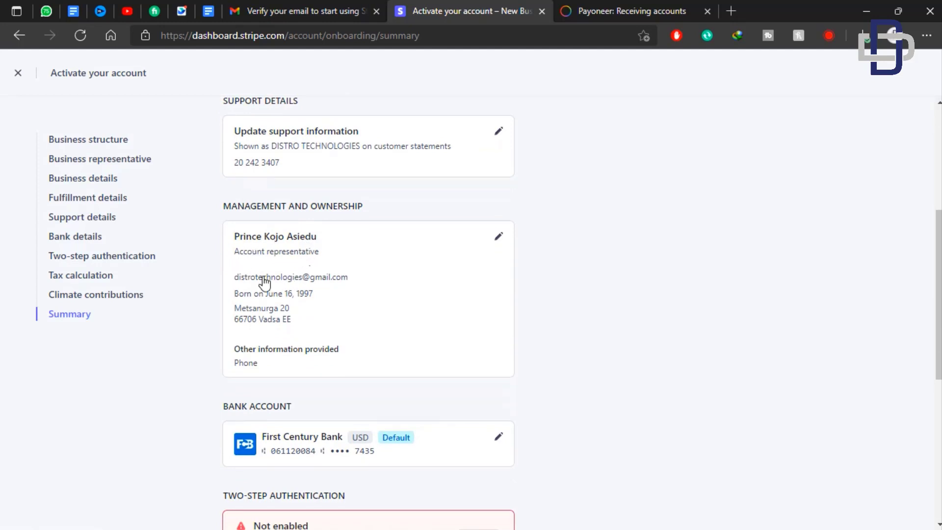
scroll(255, 274, down, 1)
scroll(265, 272, down, 1)
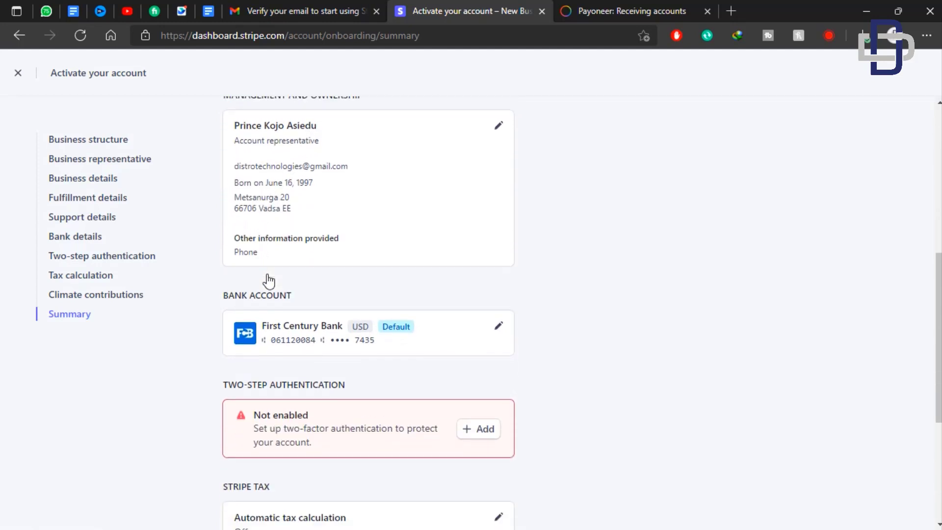
scroll(269, 281, down, 2)
scroll(251, 274, down, 2)
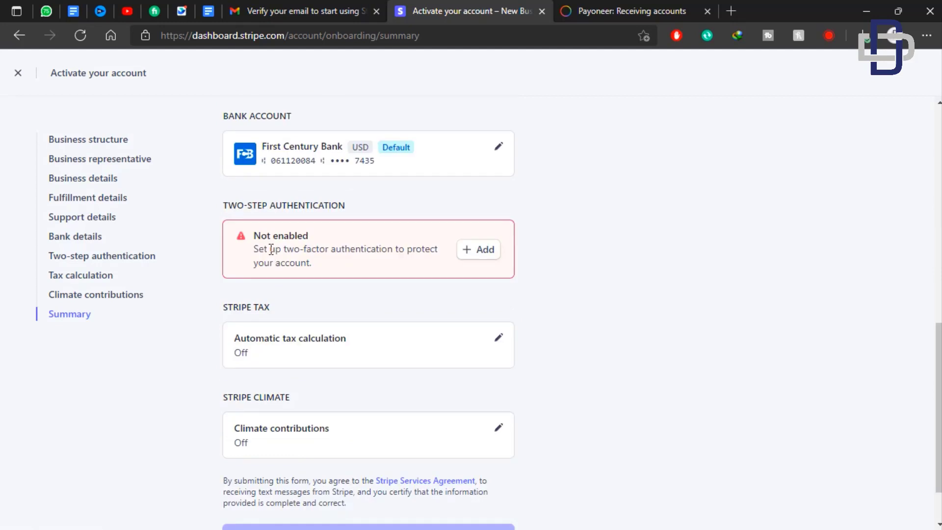
Enable SMS two-step authentication with the texted verification code and download the emergency backup code
click(467, 251)
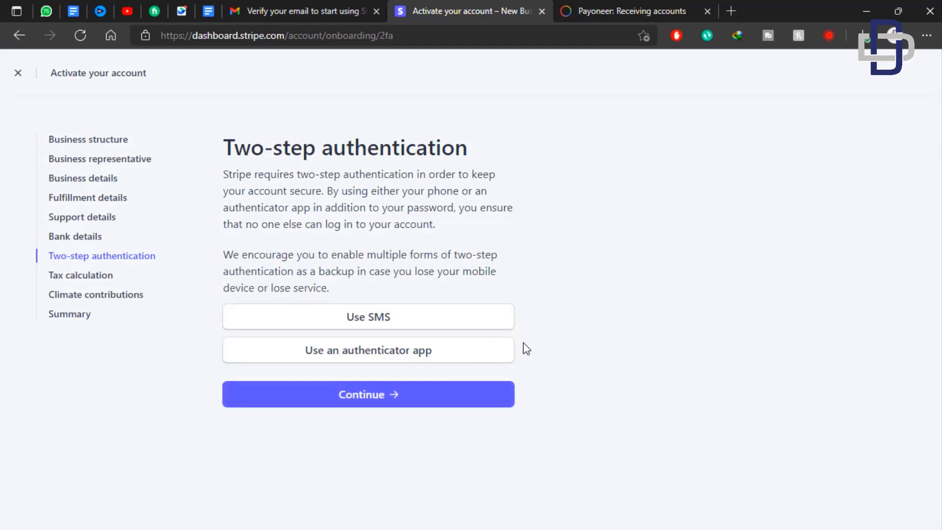
click(375, 318)
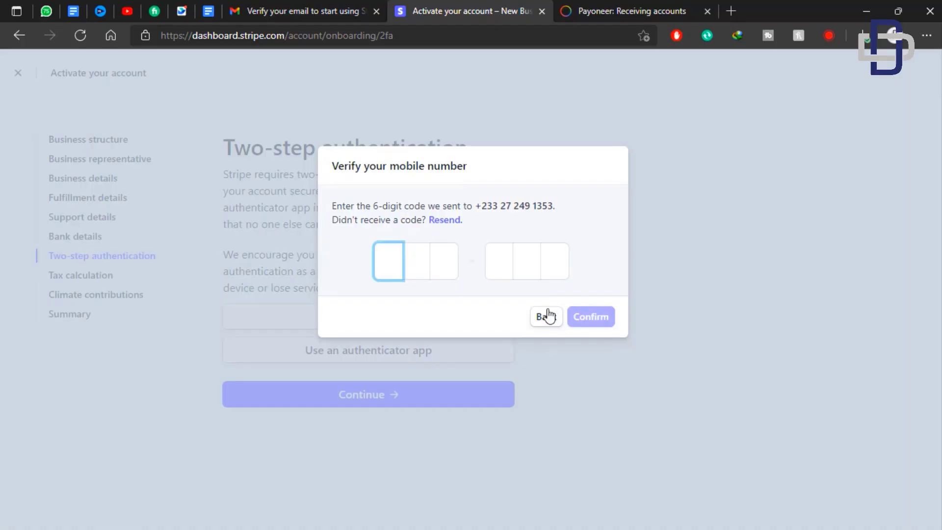
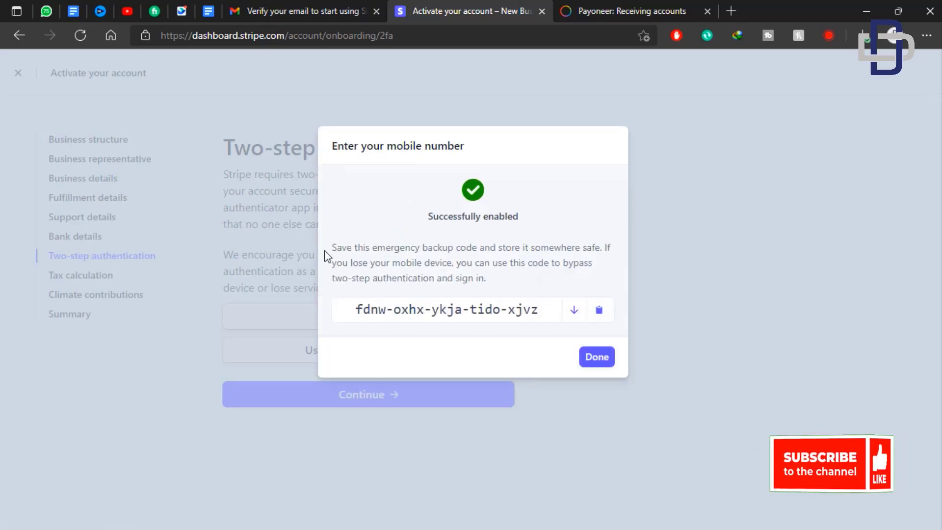
click(573, 311)
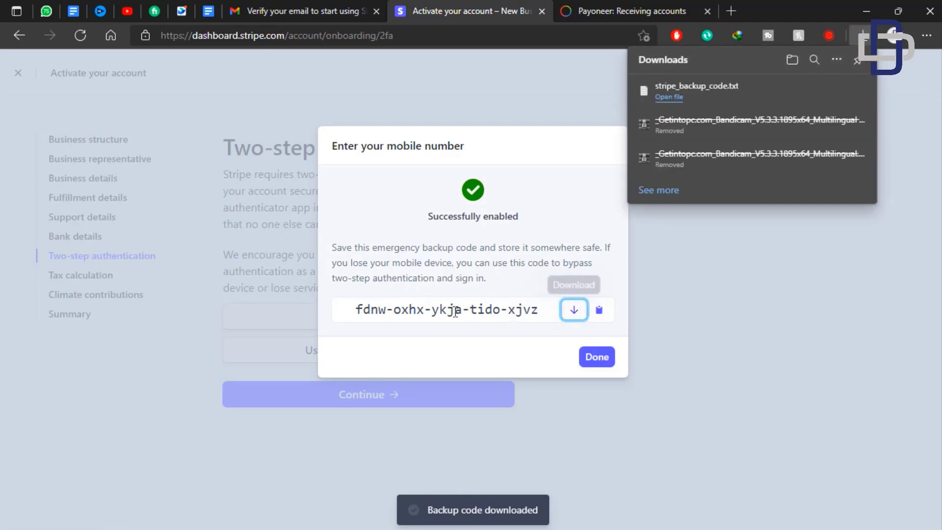
click(598, 368)
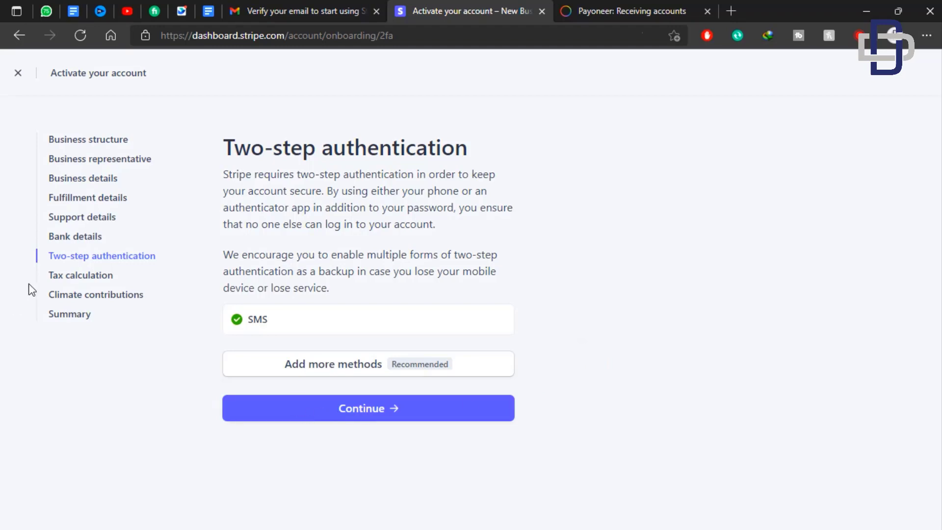
Skip automatic VAT calculation and climate contributions, then scroll through the activation review summary
click(314, 410)
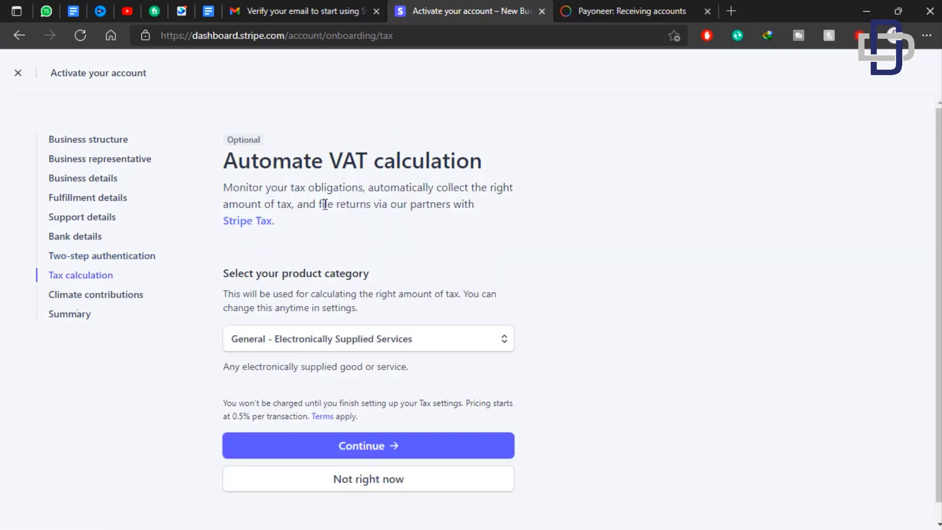
scroll(327, 230, down, 1)
click(358, 472)
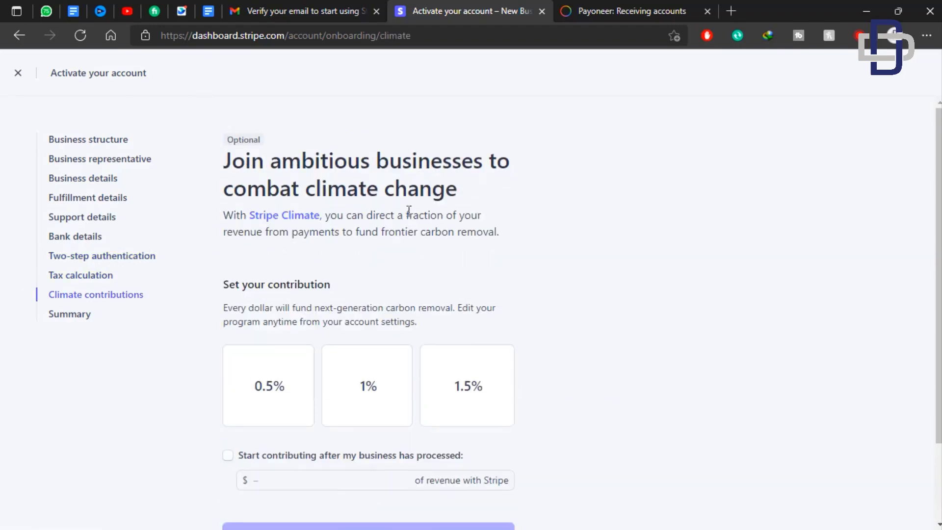
scroll(349, 239, down, 2)
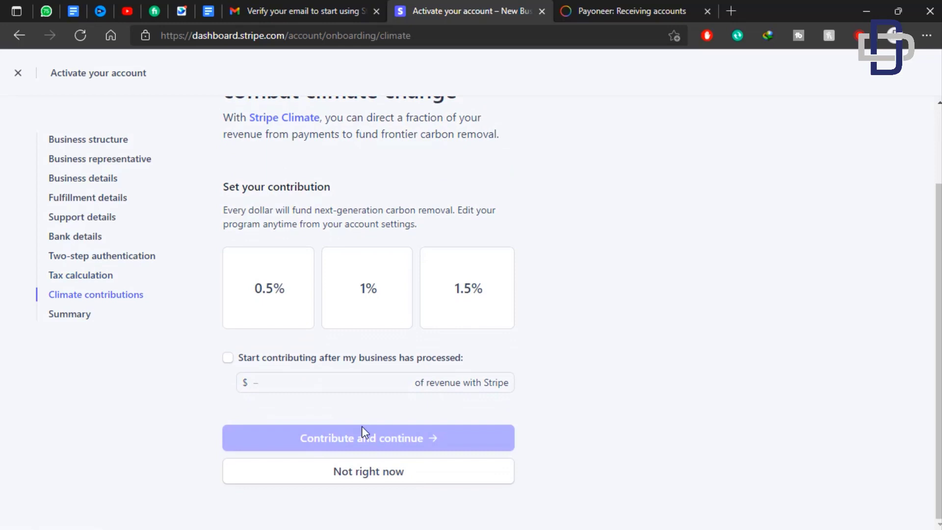
click(369, 472)
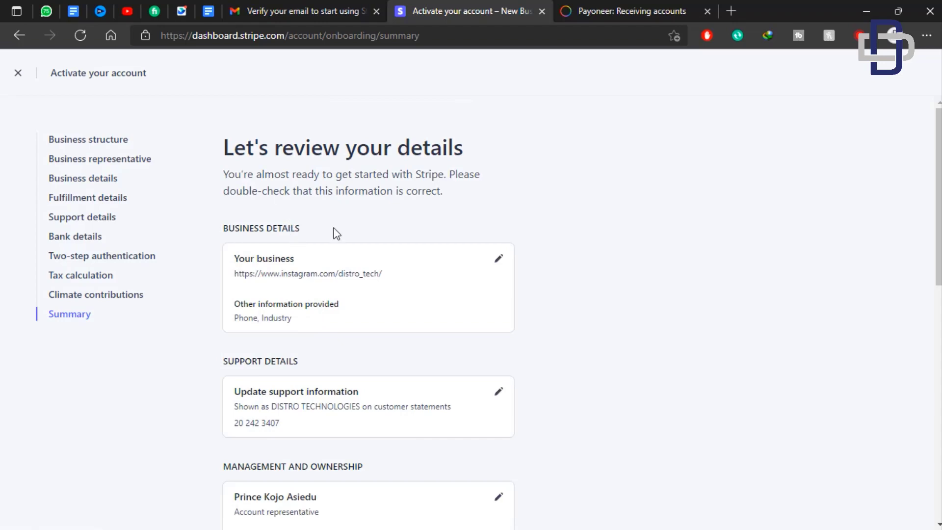
scroll(338, 250, down, 6)
scroll(342, 259, down, 2)
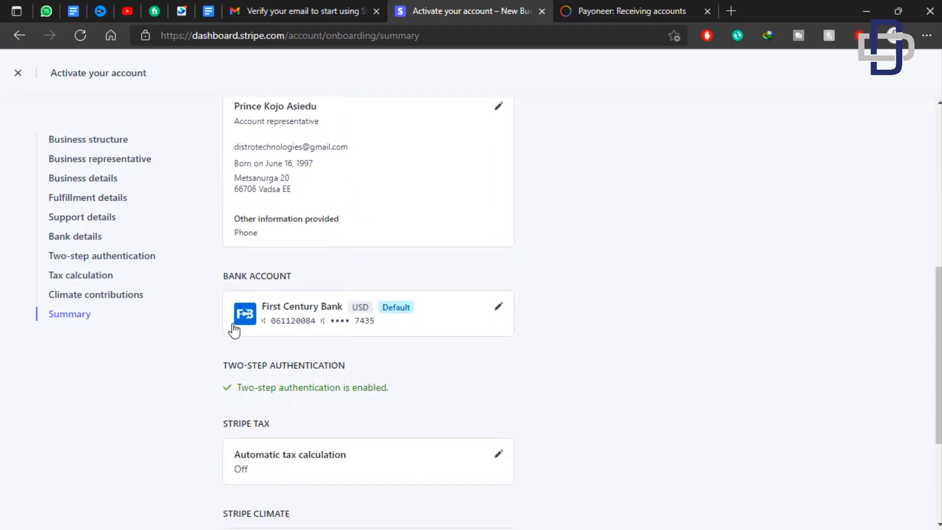
scroll(241, 338, down, 3)
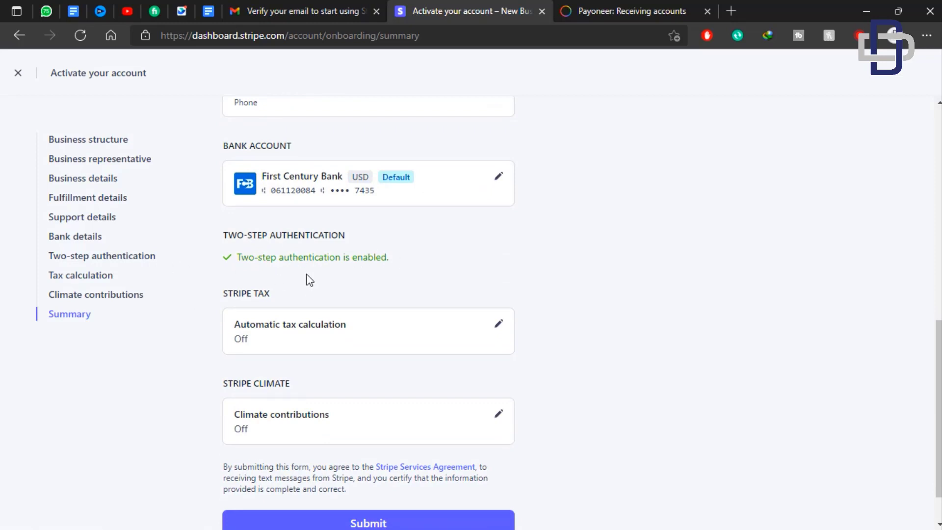
scroll(284, 267, down, 1)
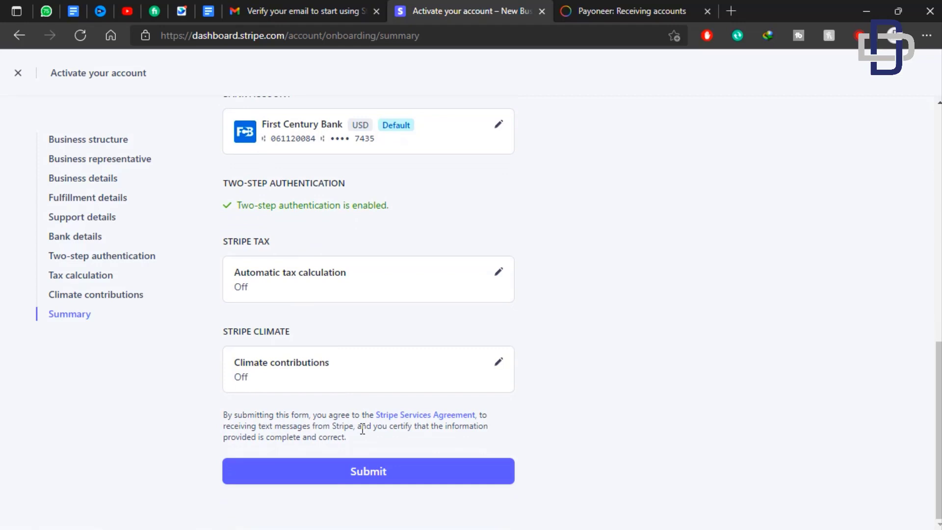
Submit the activation details and look over the home page's US tax residency form warning
click(376, 470)
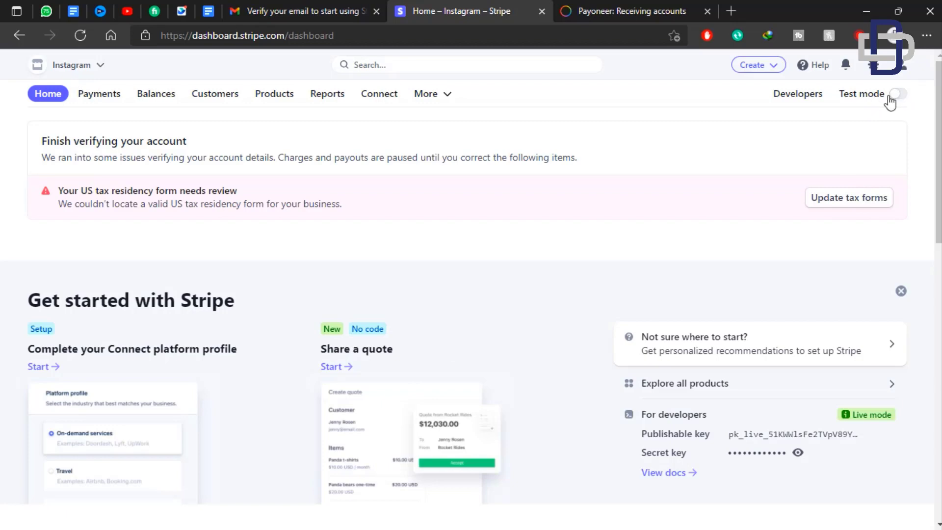
scroll(893, 168, down, 2)
mouse_move(856, 344)
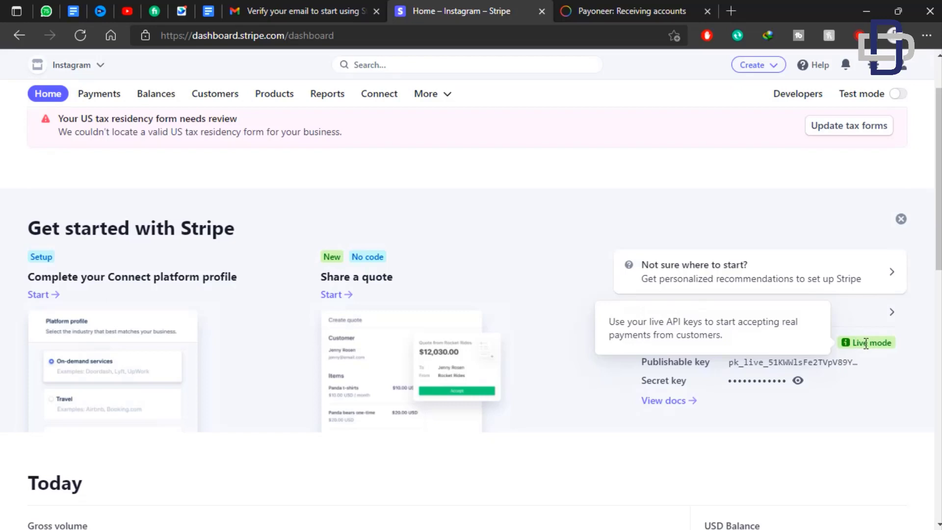
scroll(866, 343, up, 2)
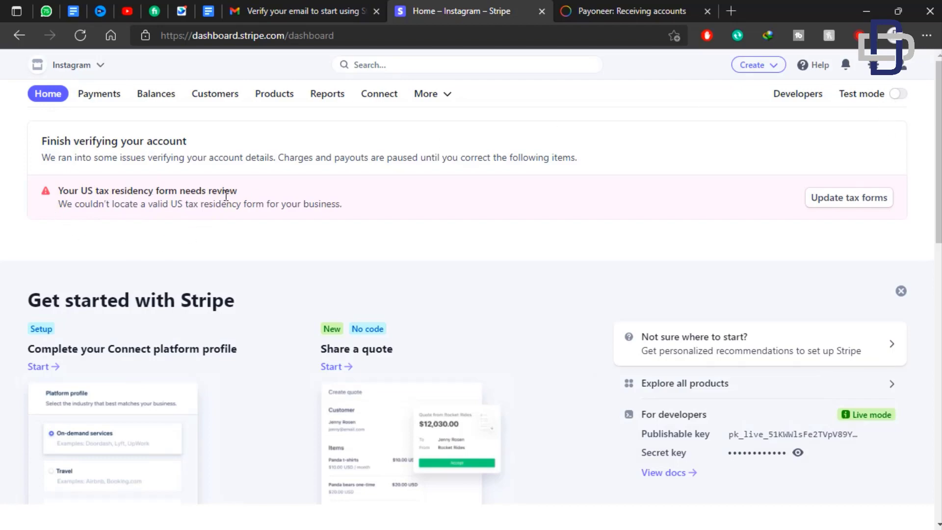
From Update tax forms, answer No to the U.S. Person question and proceed to the Form W-8
click(840, 202)
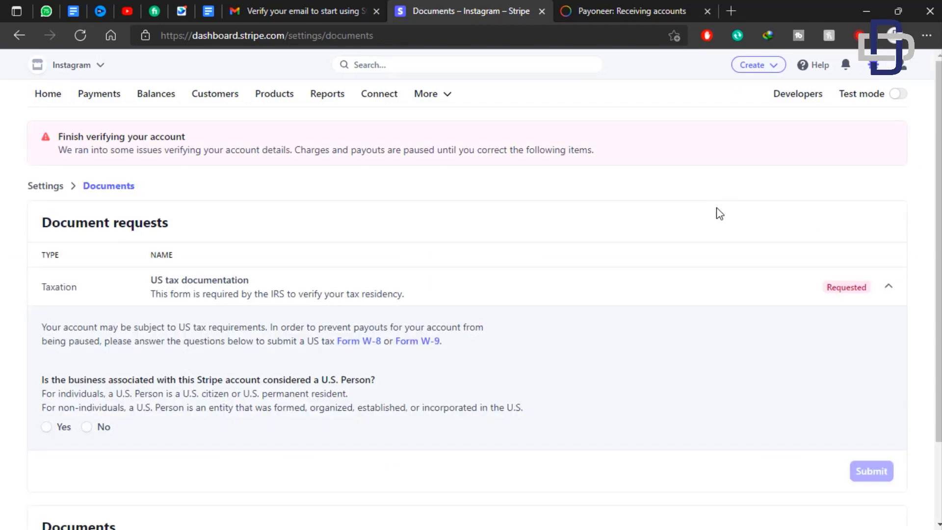
scroll(620, 300, down, 2)
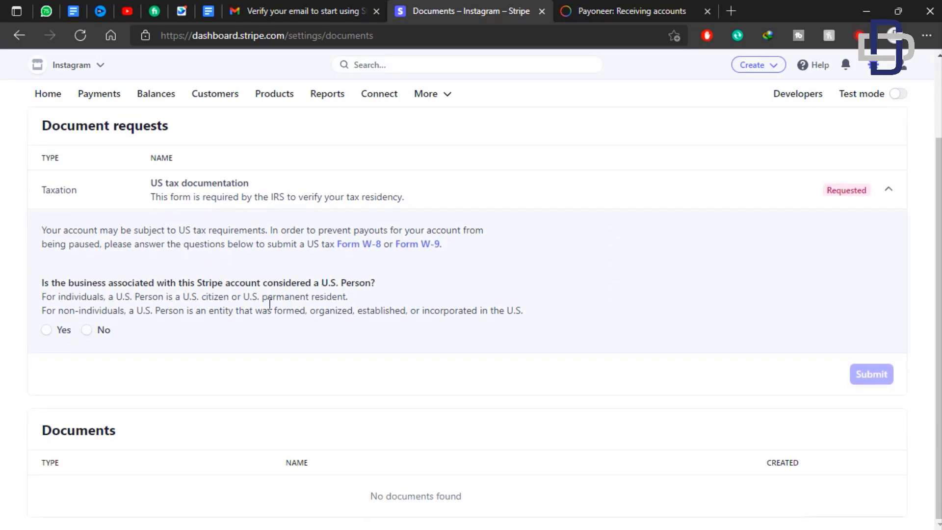
click(87, 332)
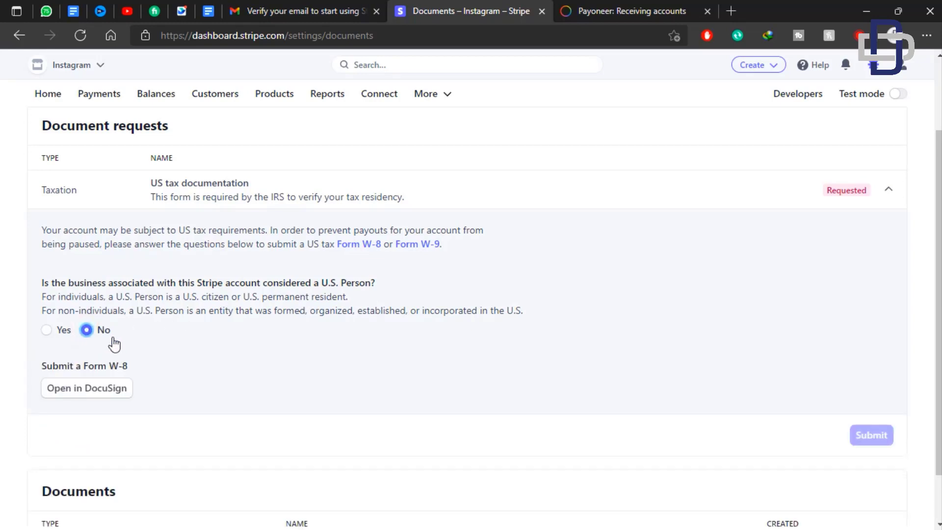
scroll(284, 362, down, 1)
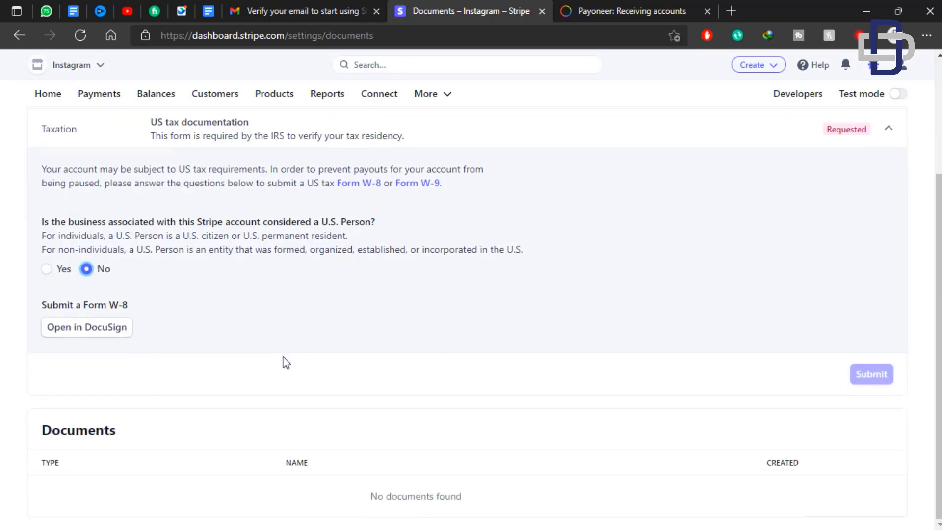
click(65, 333)
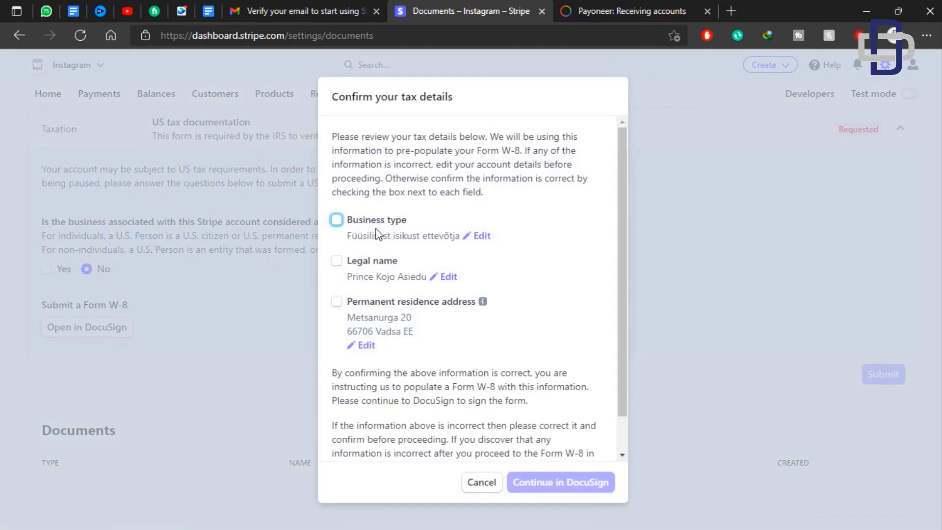
Confirm the business type, legal name and permanent residence address, then continue to DocuSign
click(337, 219)
click(335, 264)
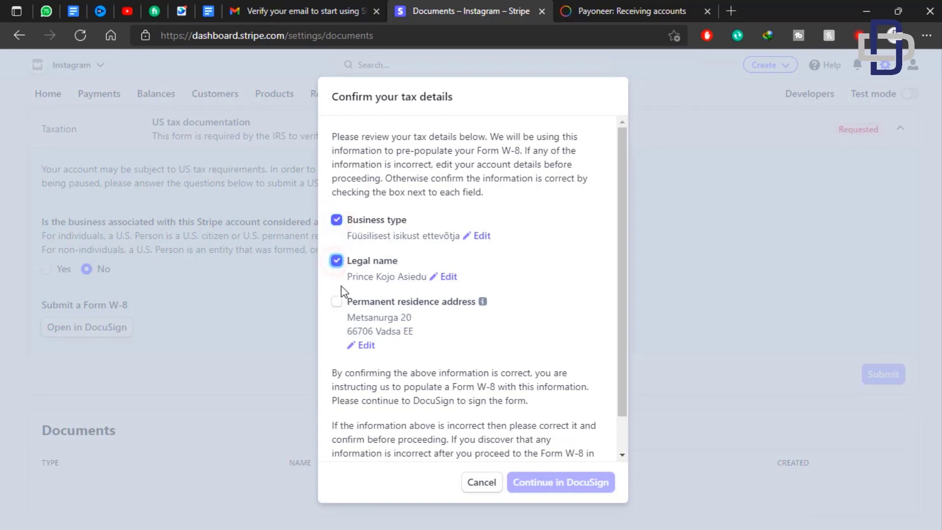
click(336, 303)
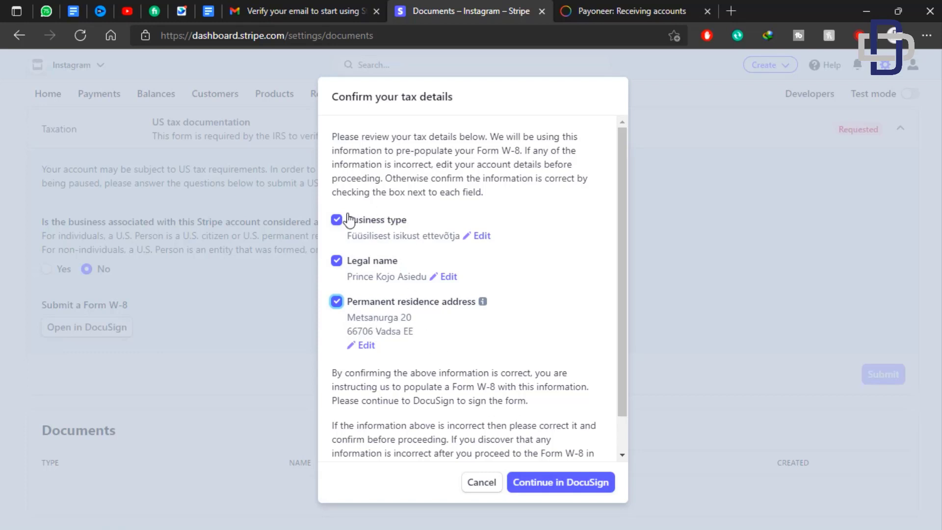
click(563, 483)
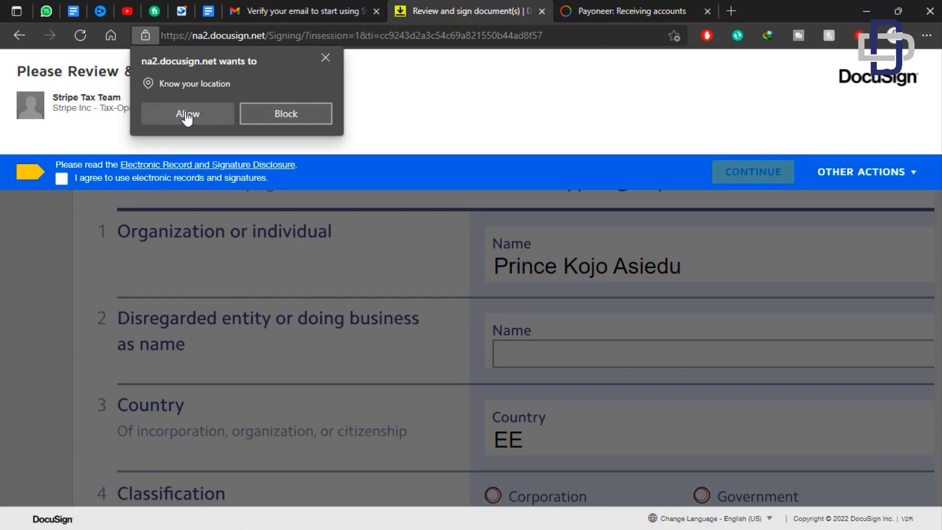
Decline location access and agree to use electronic records and signatures in DocuSign
click(298, 113)
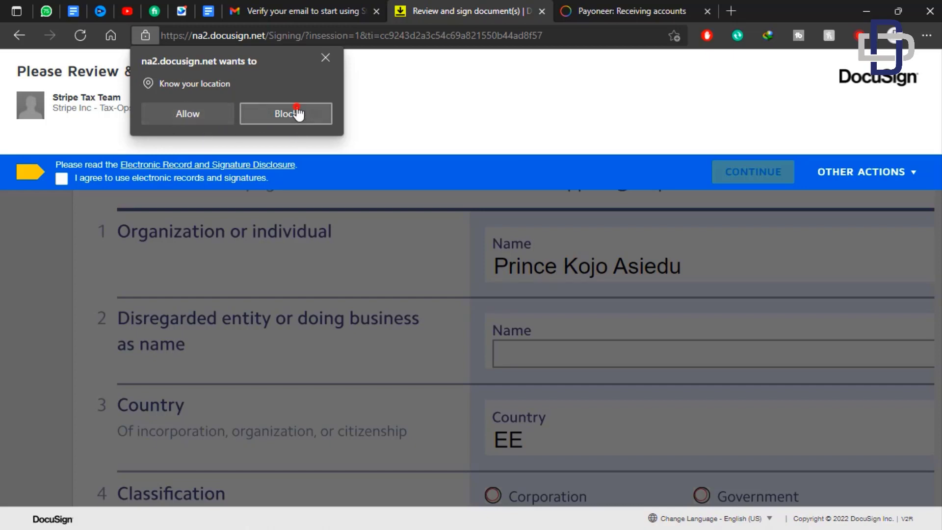
click(66, 180)
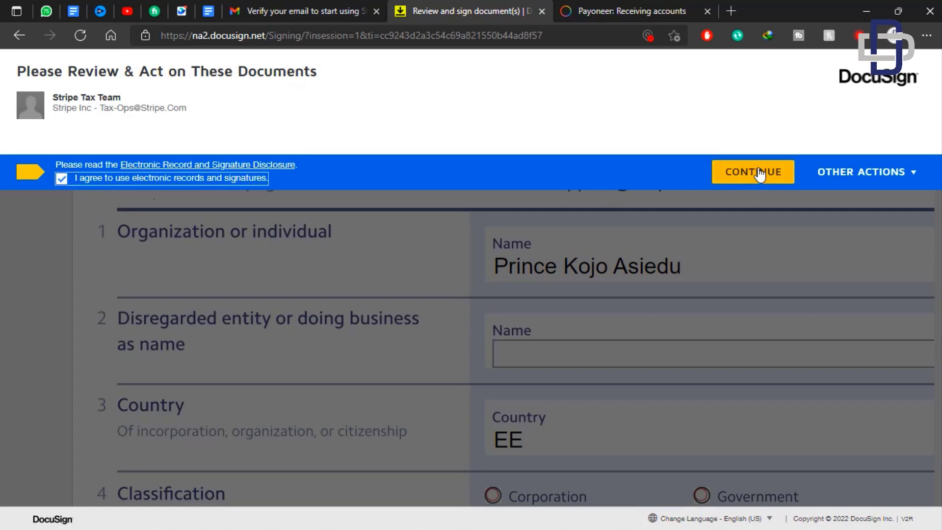
click(759, 177)
Scroll through the prefilled W-8BEN form down to the Certification section
scroll(482, 273, down, 1)
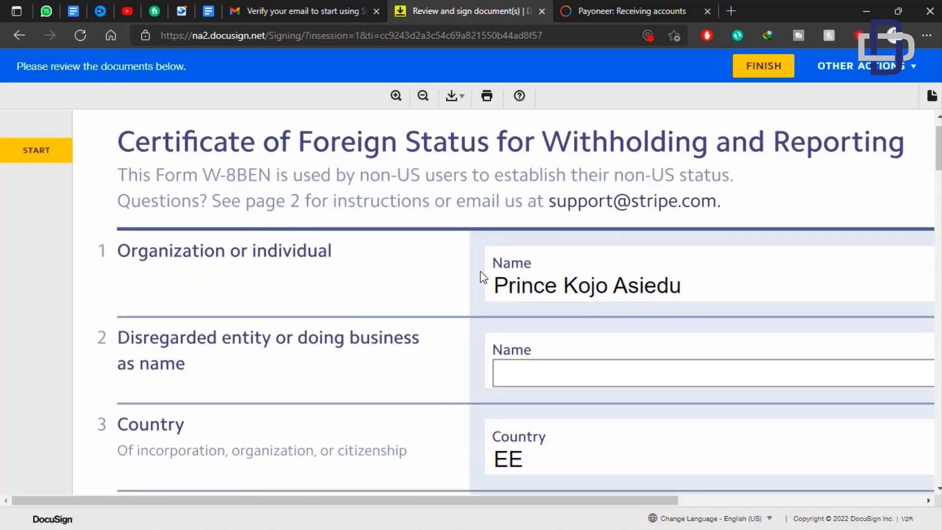
scroll(526, 288, down, 3)
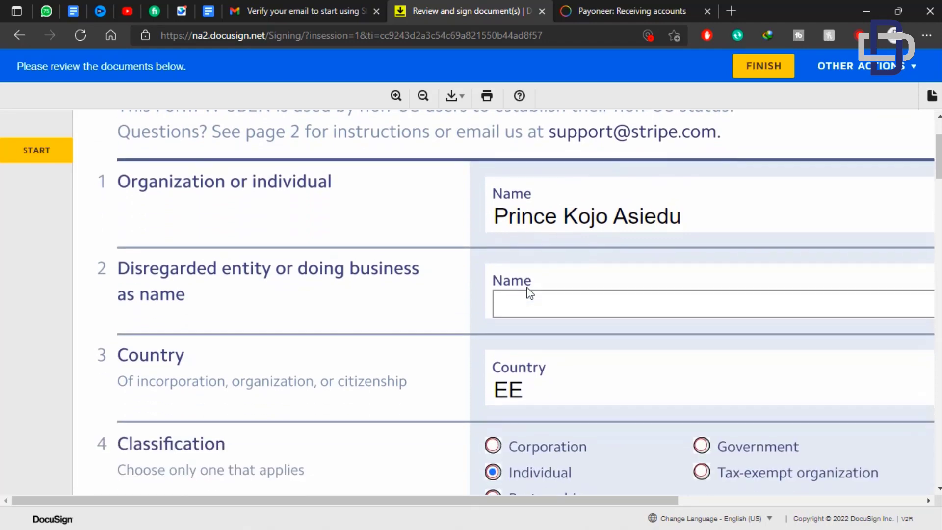
scroll(527, 275, down, 2)
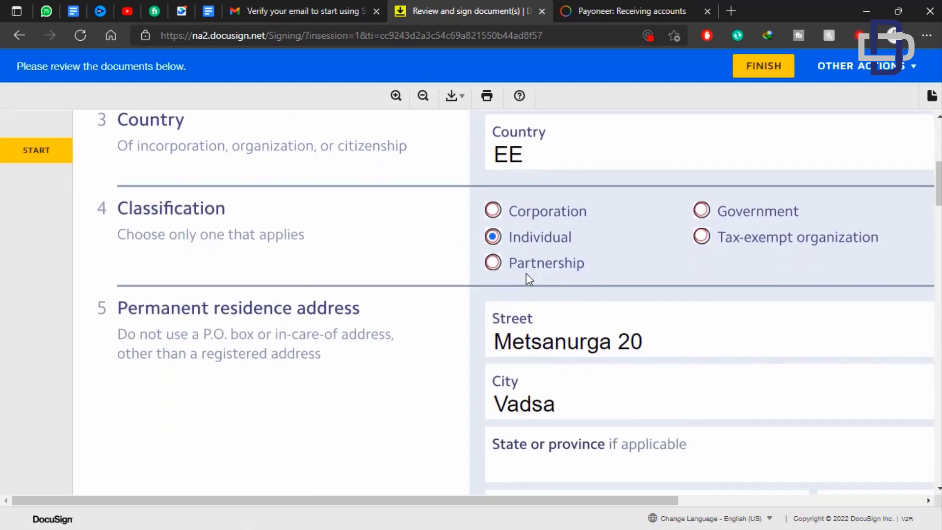
scroll(522, 277, down, 2)
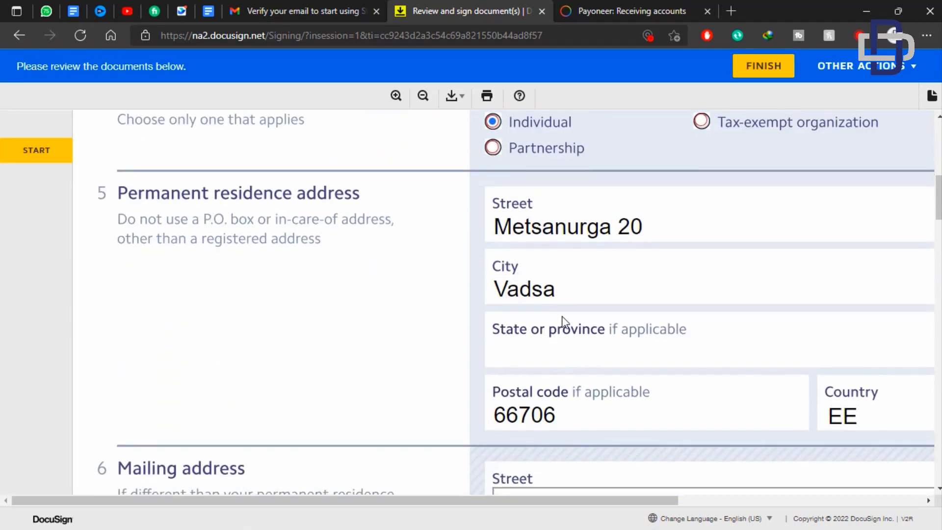
scroll(565, 317, down, 3)
scroll(525, 306, down, 2)
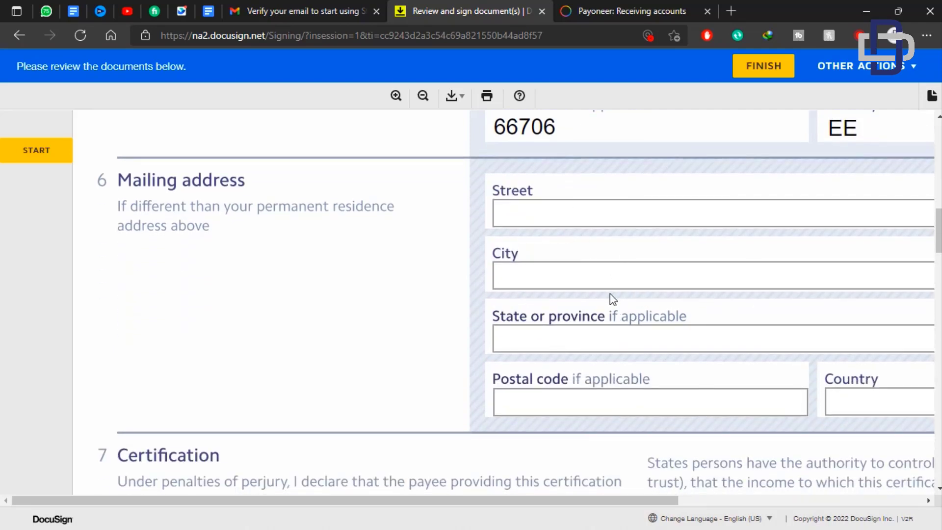
scroll(609, 245, down, 1)
scroll(635, 207, down, 2)
scroll(636, 209, down, 4)
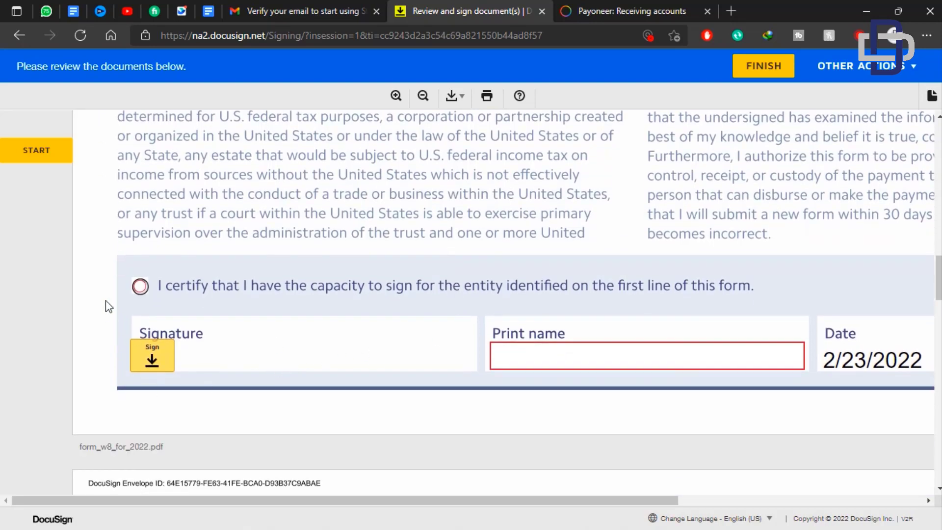
Certify signing capacity, enter the signer's full name as Print name, and attempt to finish
click(141, 287)
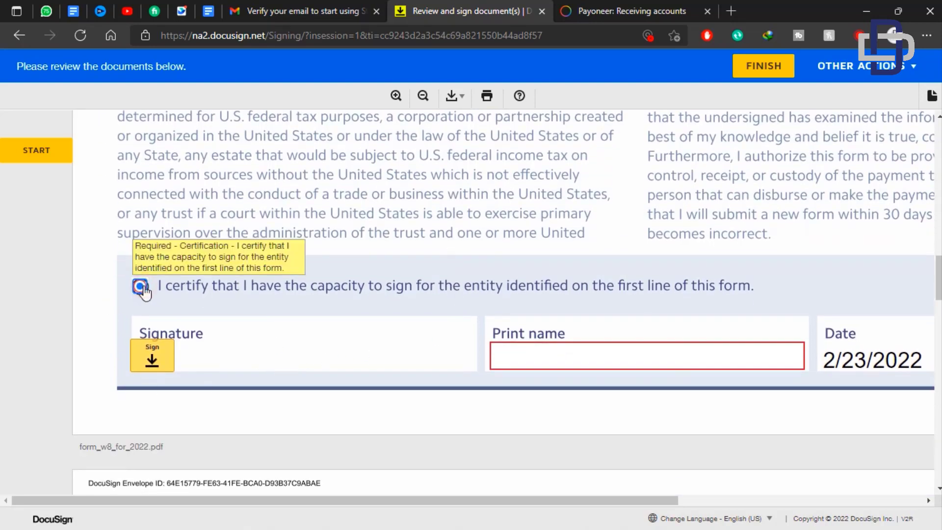
click(541, 352)
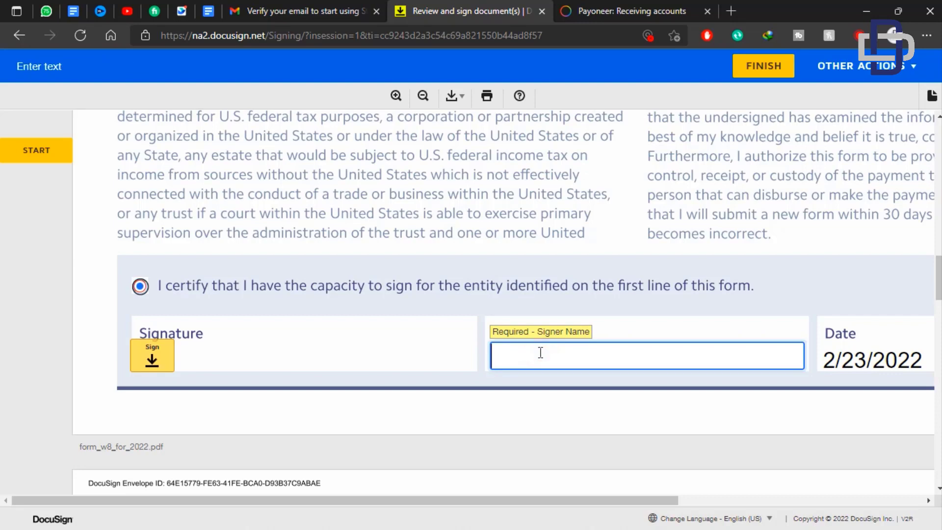
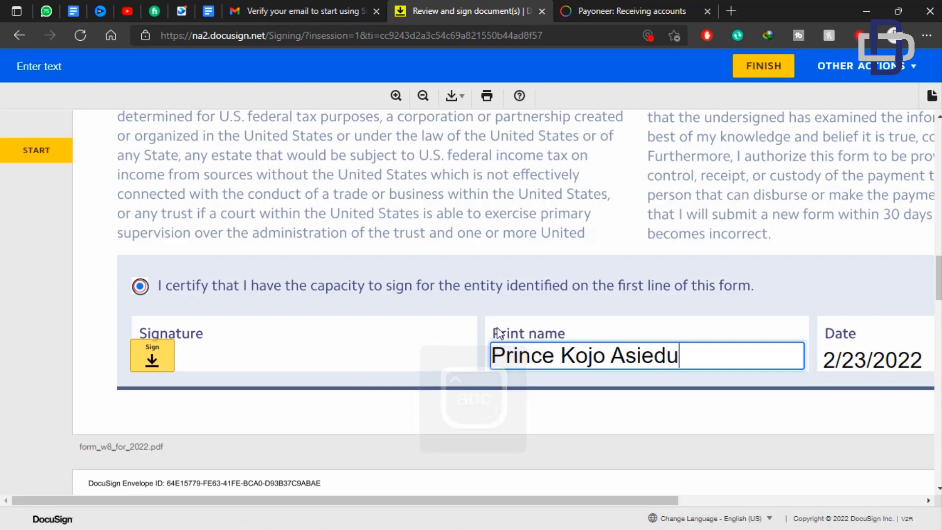
scroll(499, 333, down, 2)
scroll(569, 279, down, 4)
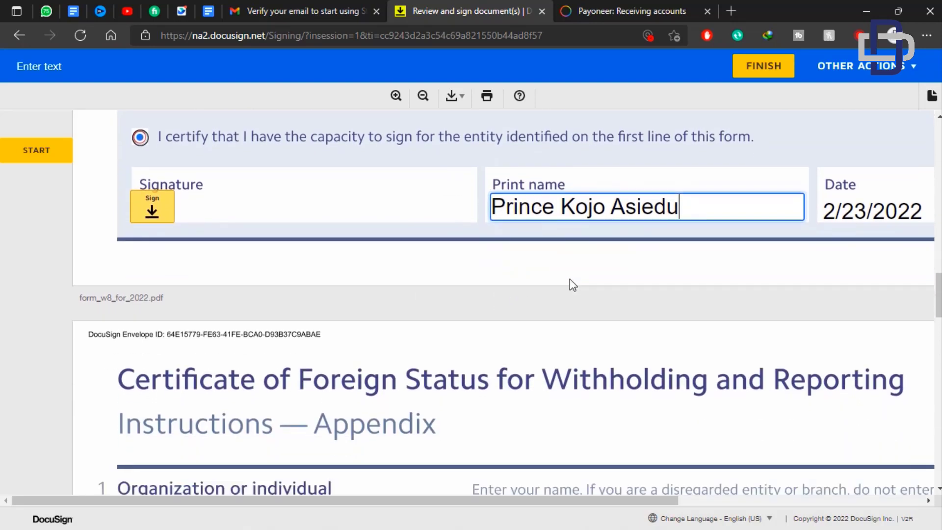
scroll(570, 282, down, 15)
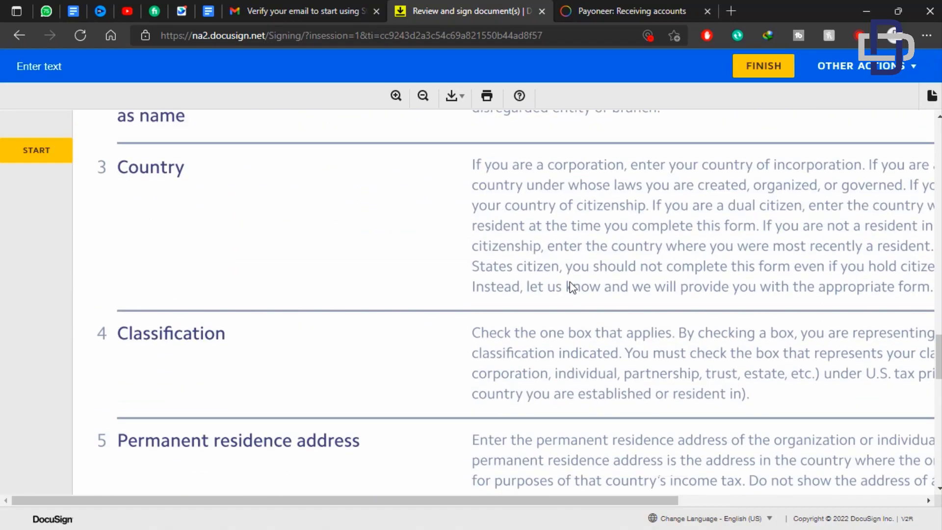
scroll(570, 281, down, 5)
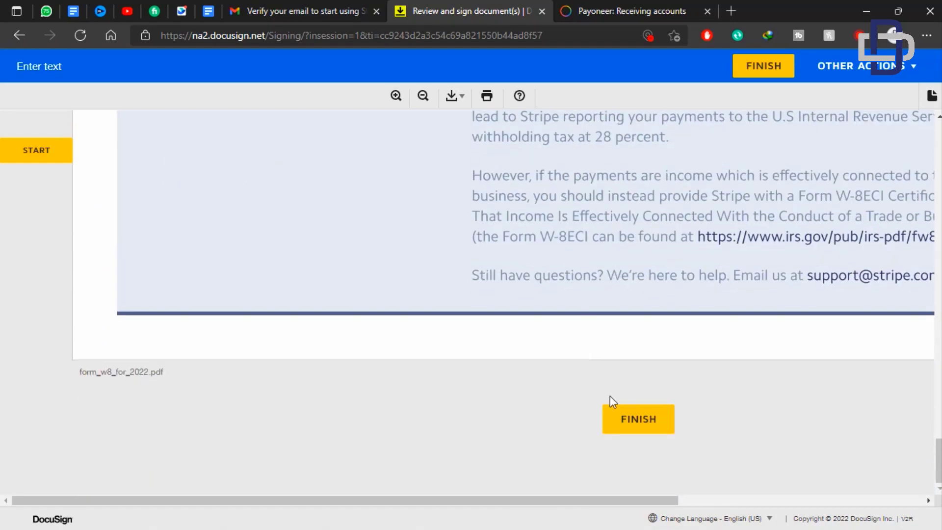
click(620, 412)
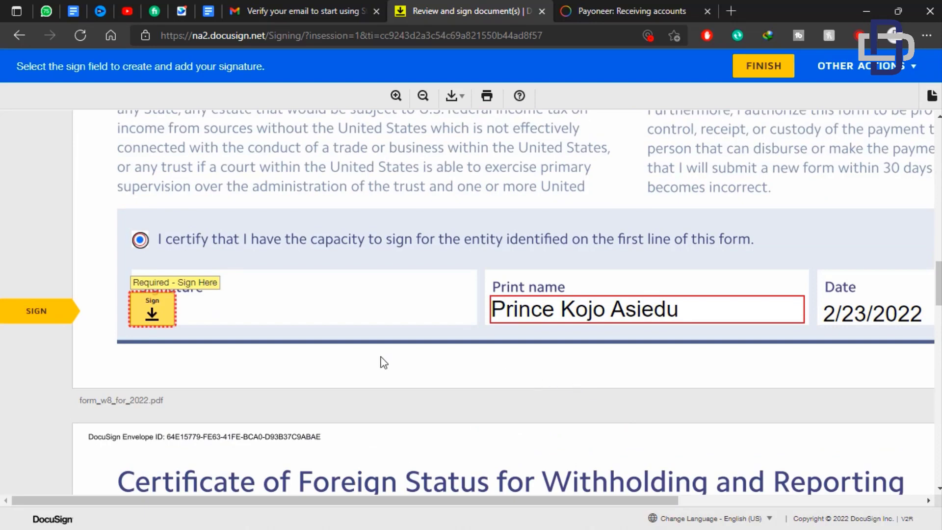
Draw and adopt a handwritten signature on the W-8BEN, then finish to send the document
click(152, 310)
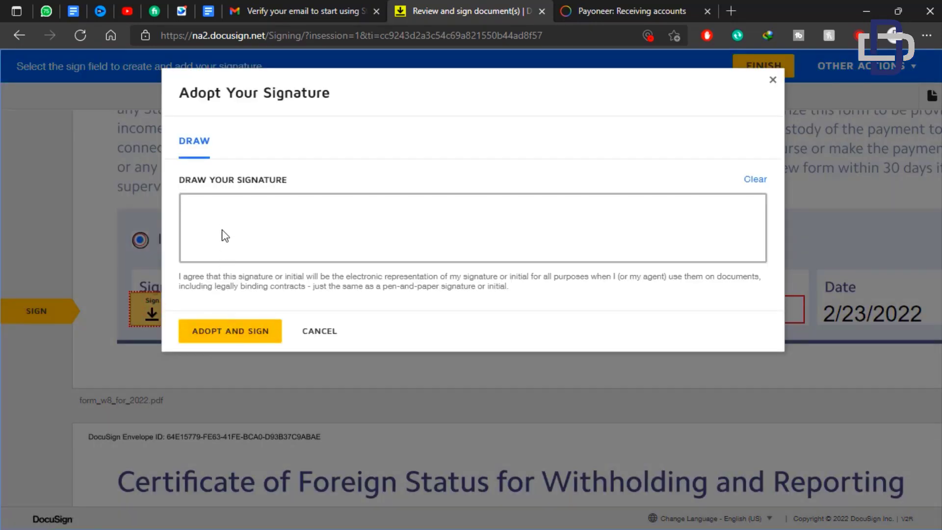
mouse_move(251, 247)
mouse_down()
mouse_move(279, 237)
mouse_move(421, 236)
mouse_move(98, 273)
mouse_move(233, 231)
mouse_up()
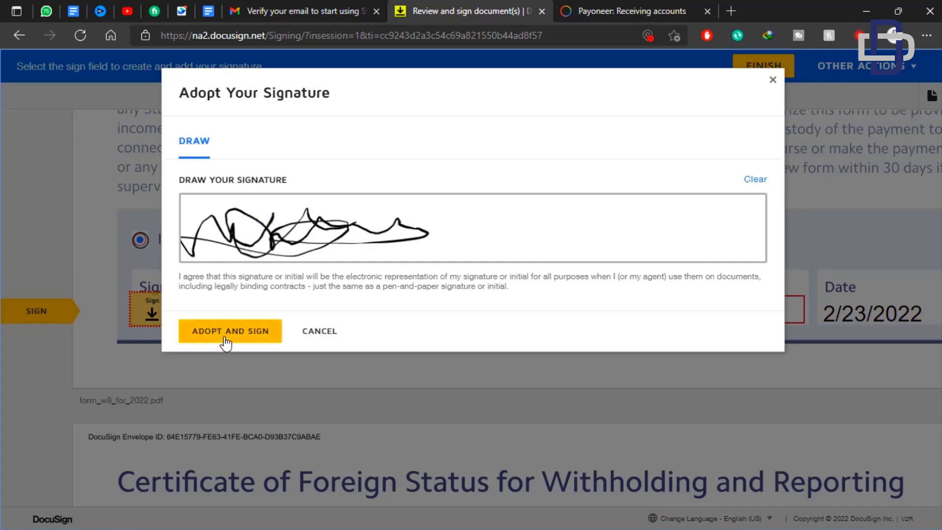
click(225, 332)
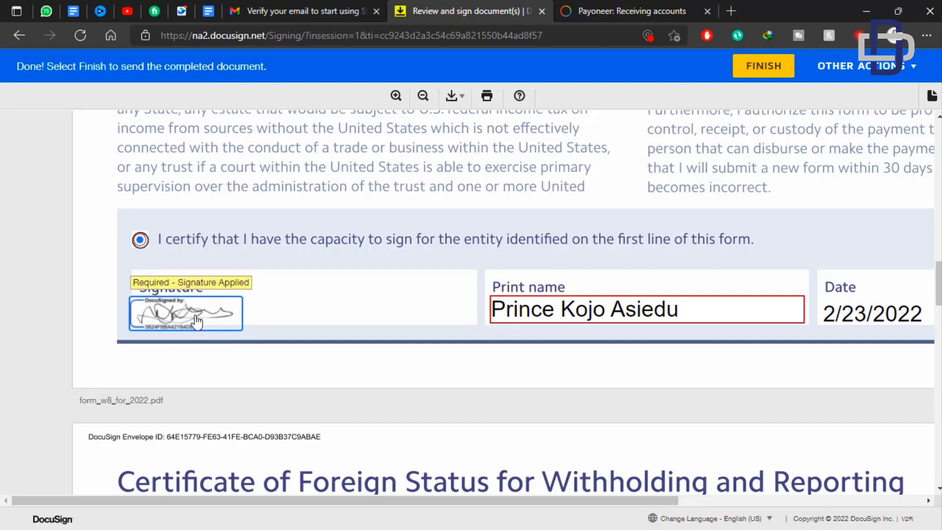
scroll(291, 322, down, 15)
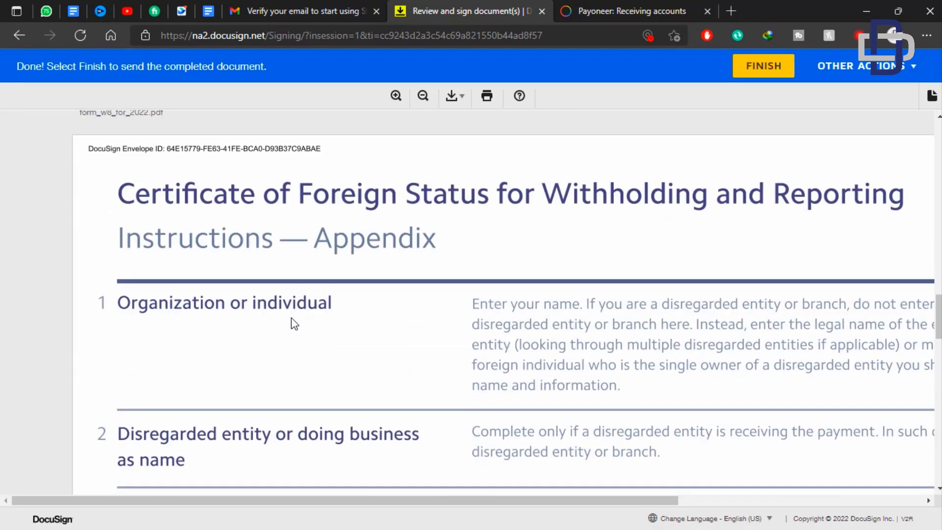
scroll(294, 324, down, 10)
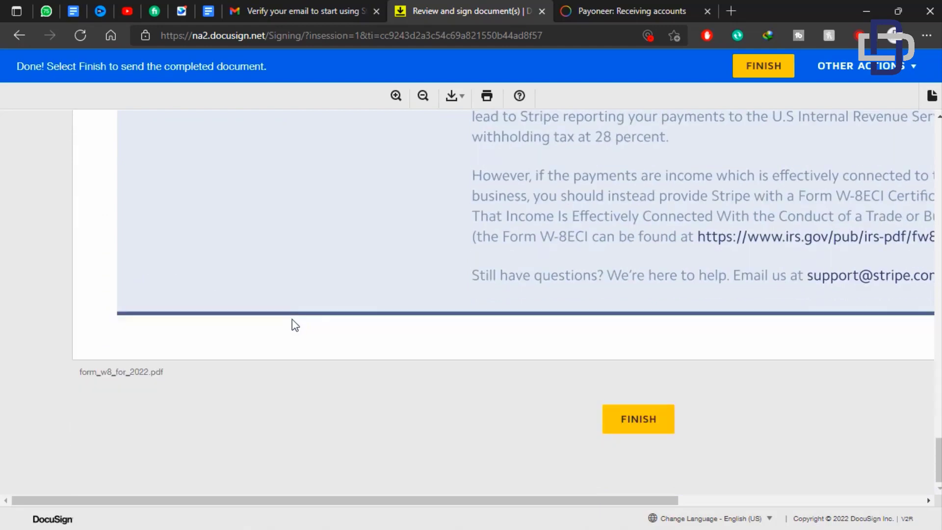
click(620, 419)
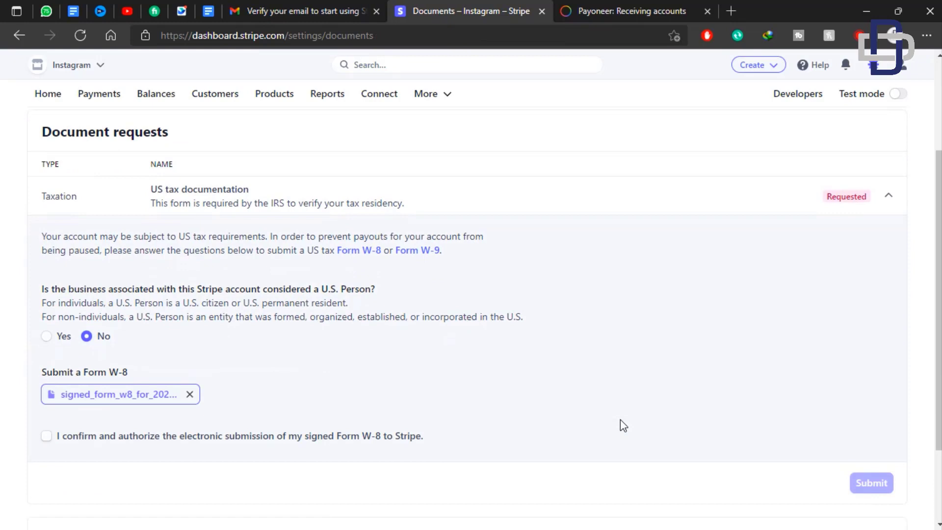
Authorize electronic submission of the signed Form W-8 and submit it to Stripe
scroll(620, 419, down, 2)
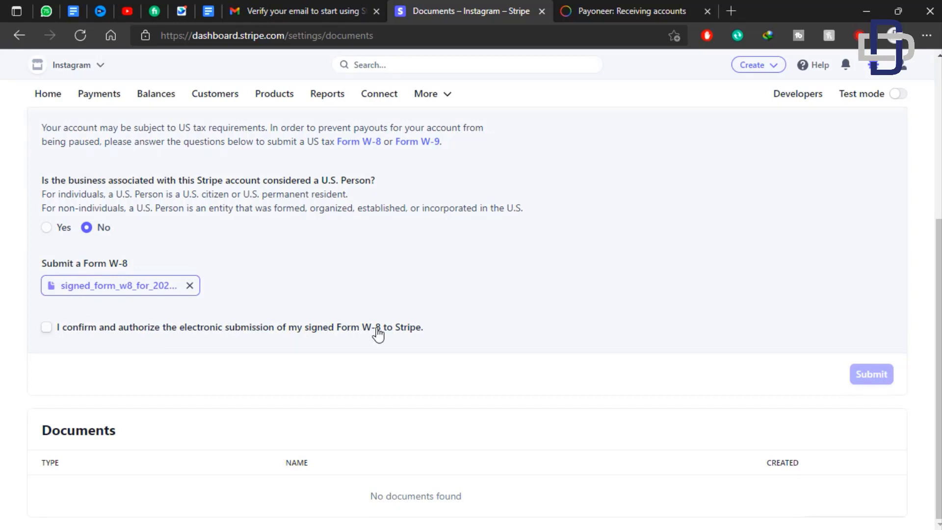
click(46, 329)
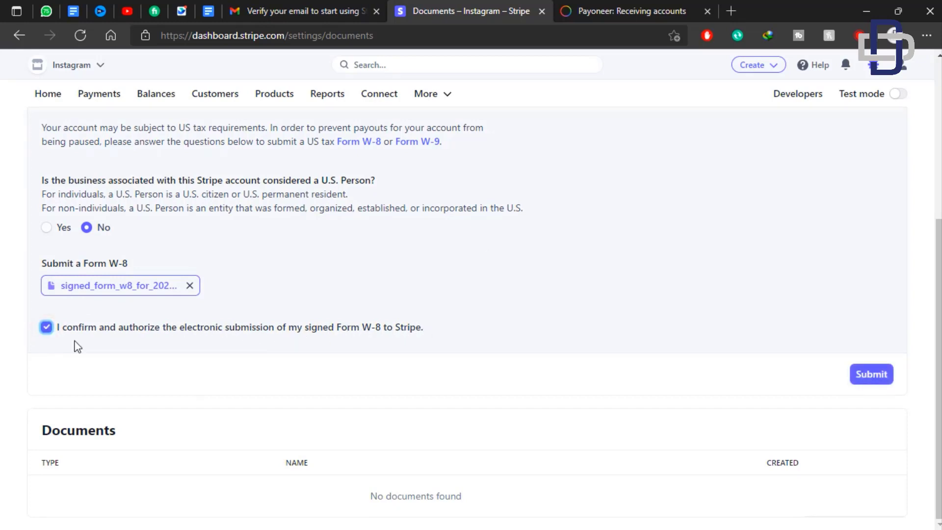
click(865, 375)
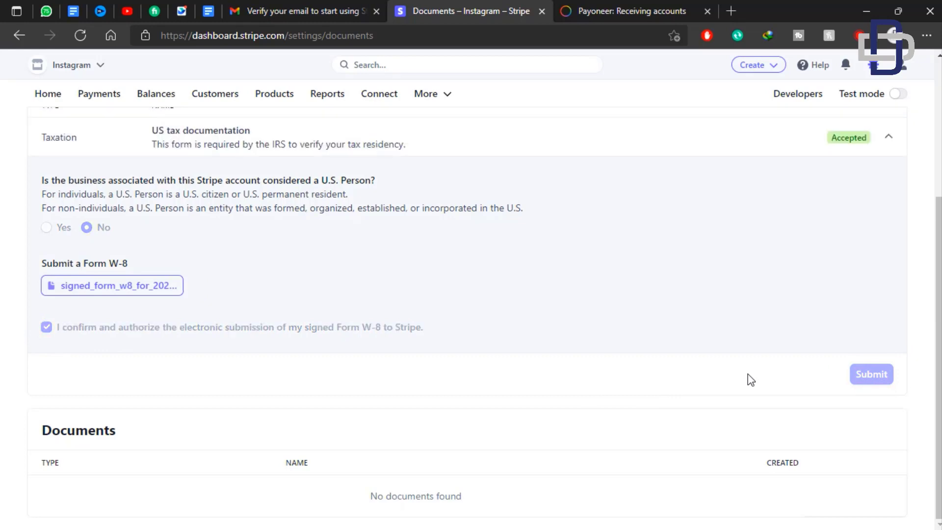
scroll(790, 366, up, 3)
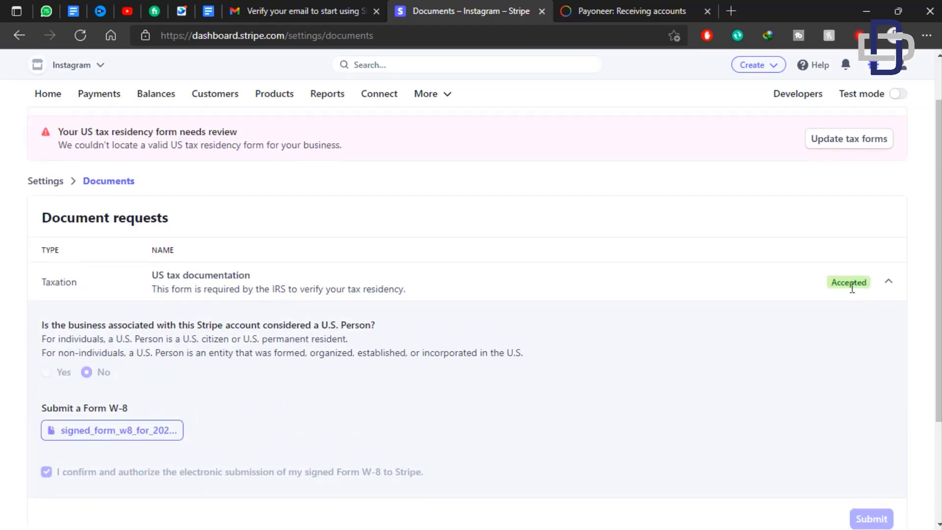
scroll(822, 345, down, 3)
Reload the Documents page and return to Home, which announces the account is active
scroll(823, 345, up, 4)
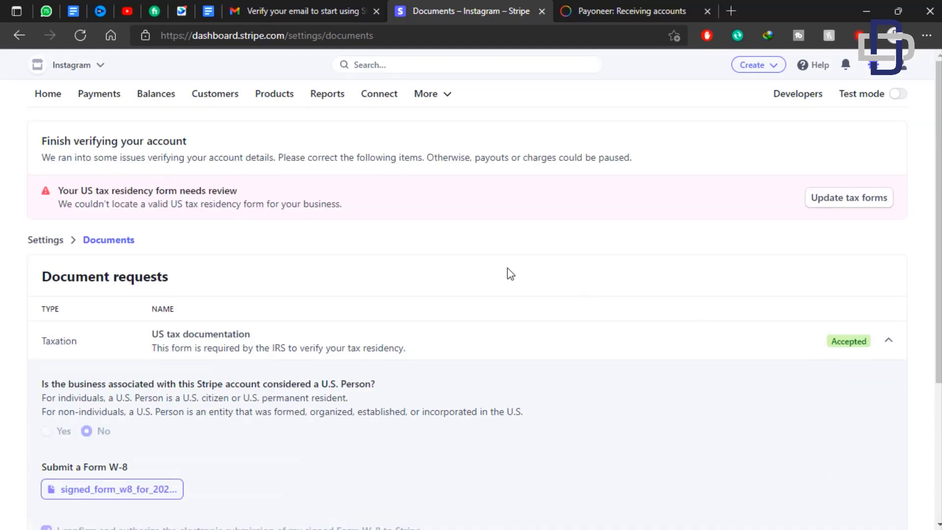
click(80, 35)
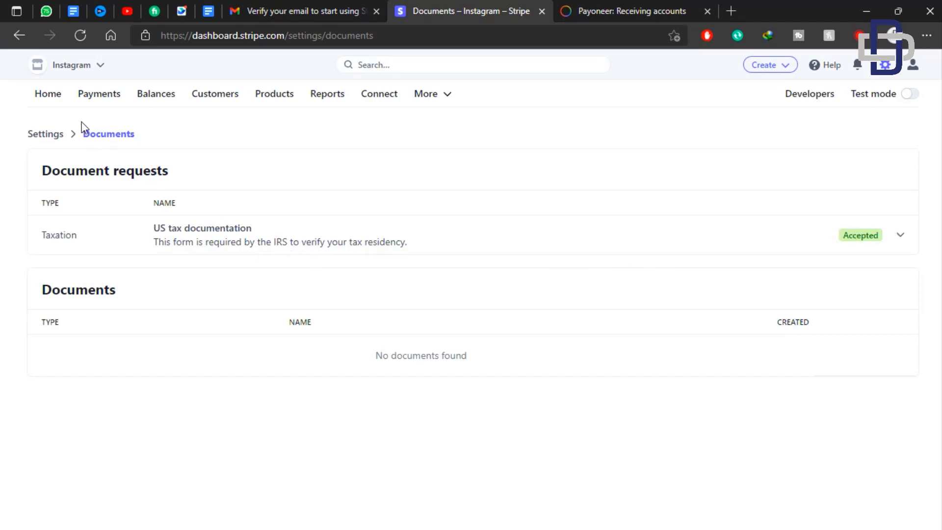
click(54, 98)
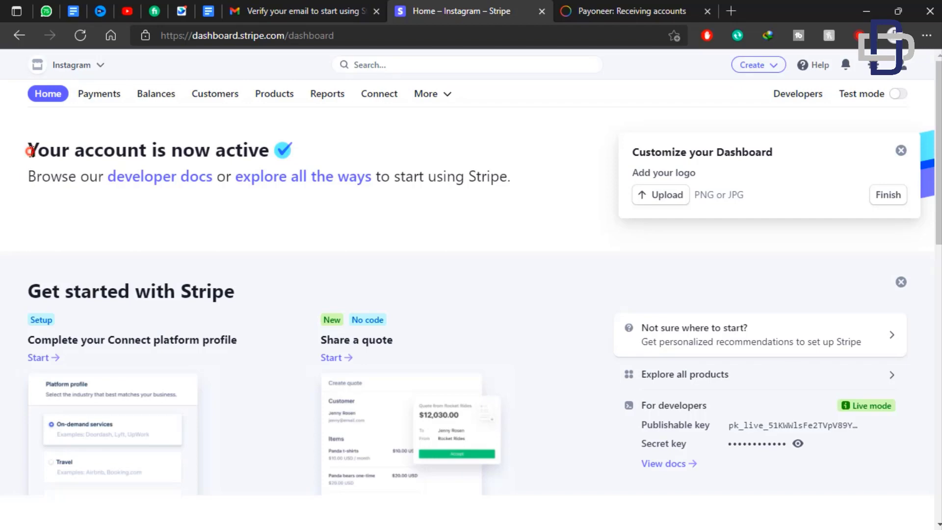
drag(28, 151, 300, 154)
click(302, 154)
mouse_move(880, 404)
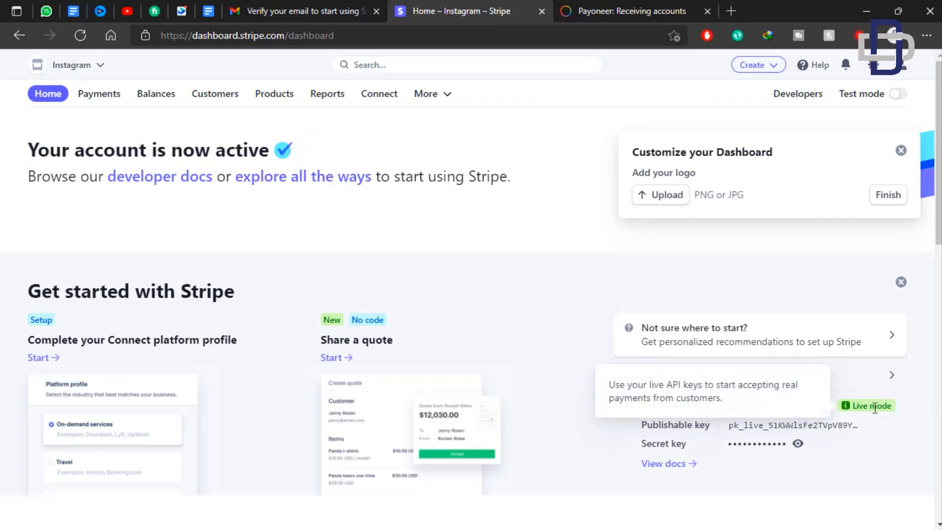